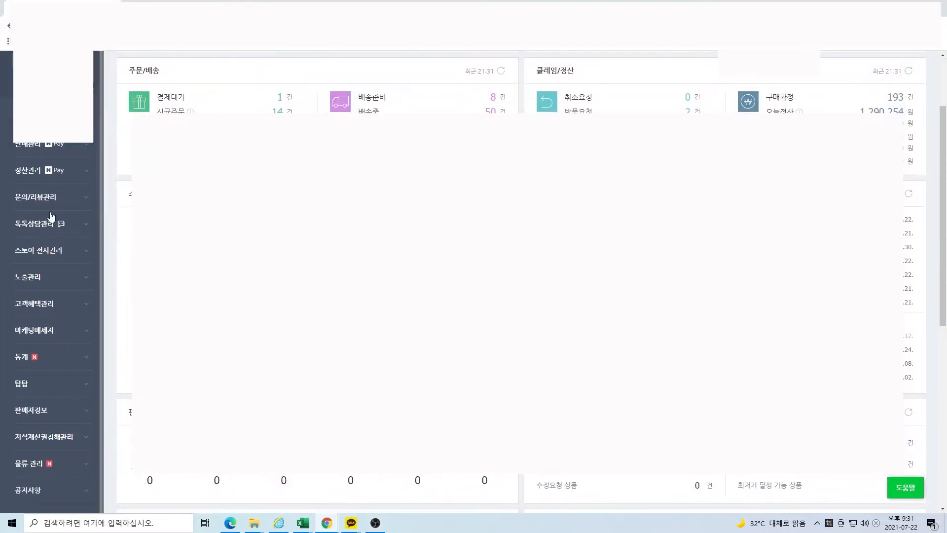
Open the VAT report details page (부가세신고 내역) under settlement management (정산관리) and go to its query section
{"action": "left_click", "coordinate": [35, 171]}
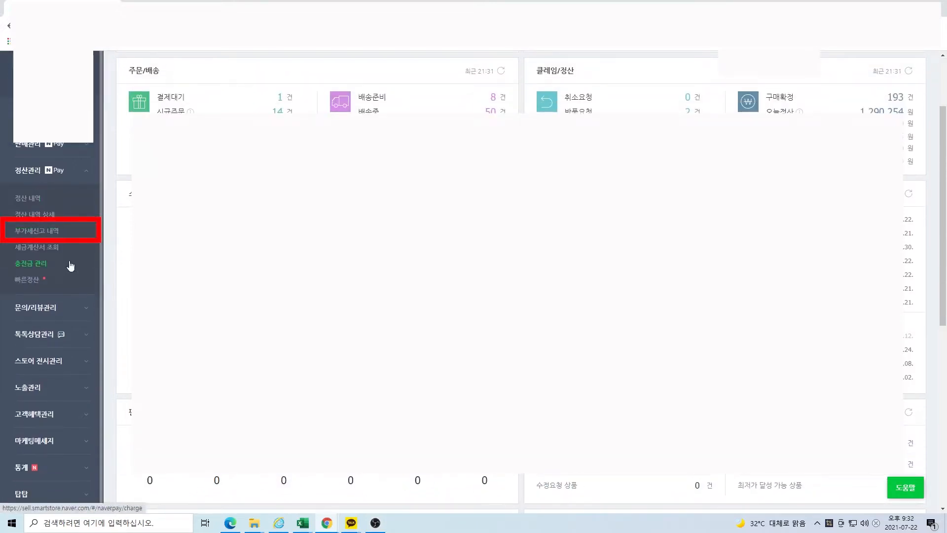
{"action": "left_click", "coordinate": [49, 235]}
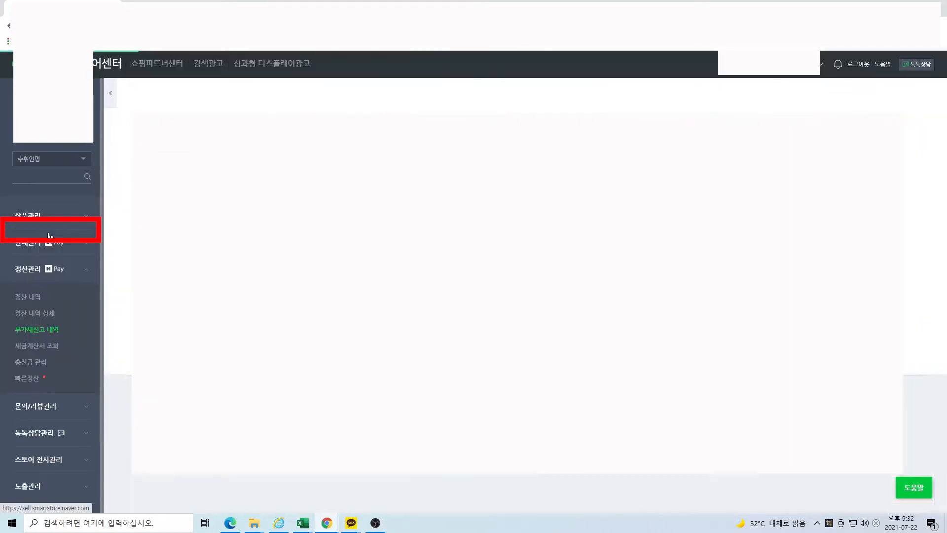
{"action": "scroll", "coordinate": [493, 296], "scroll_direction": "down", "scroll_amount": 8}
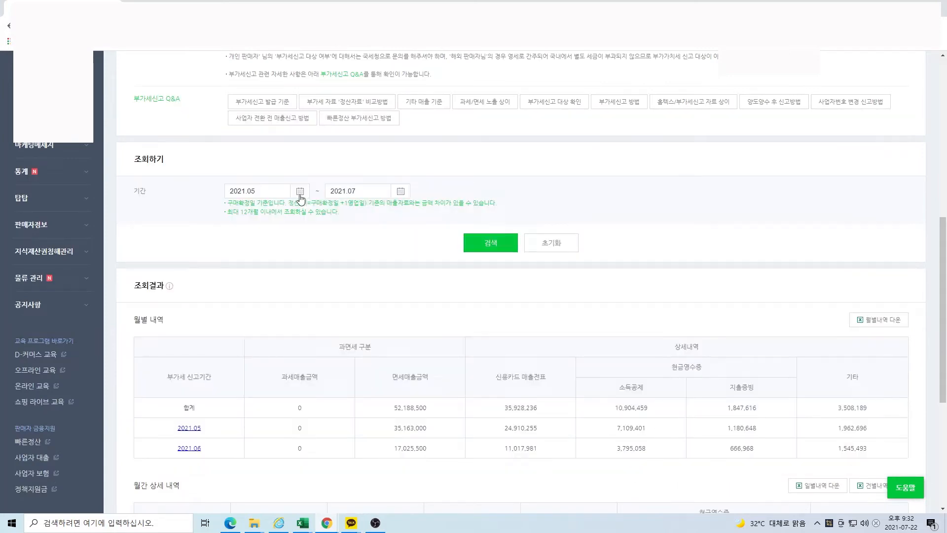
Set the query period to 2021.01 through 2021.06 and search the VAT sales records
{"action": "left_click", "coordinate": [300, 196]}
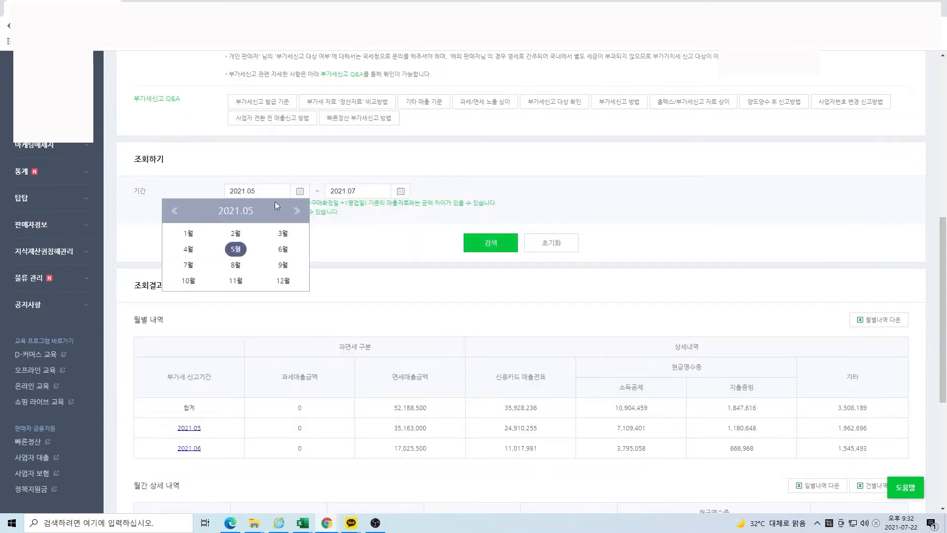
{"action": "left_click", "coordinate": [188, 234]}
{"action": "left_click", "coordinate": [401, 192]}
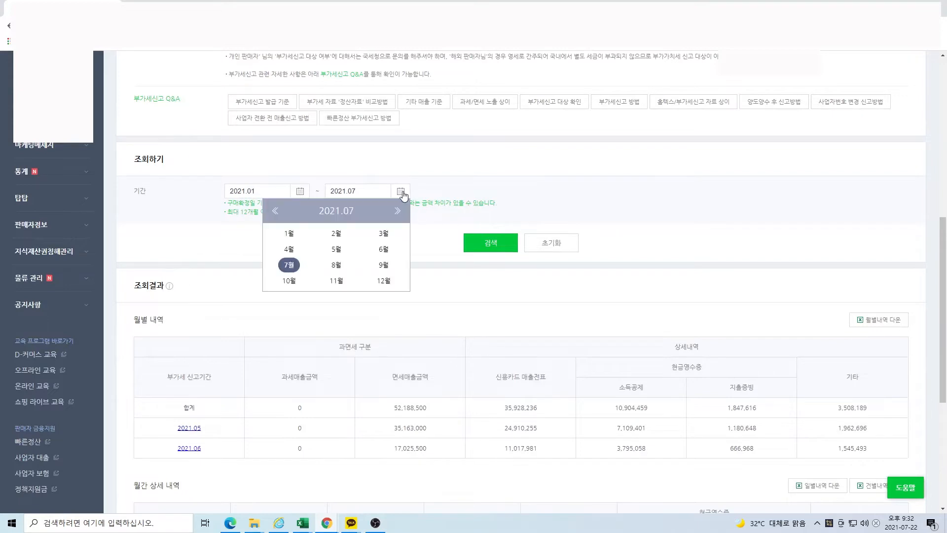
{"action": "left_click", "coordinate": [390, 255]}
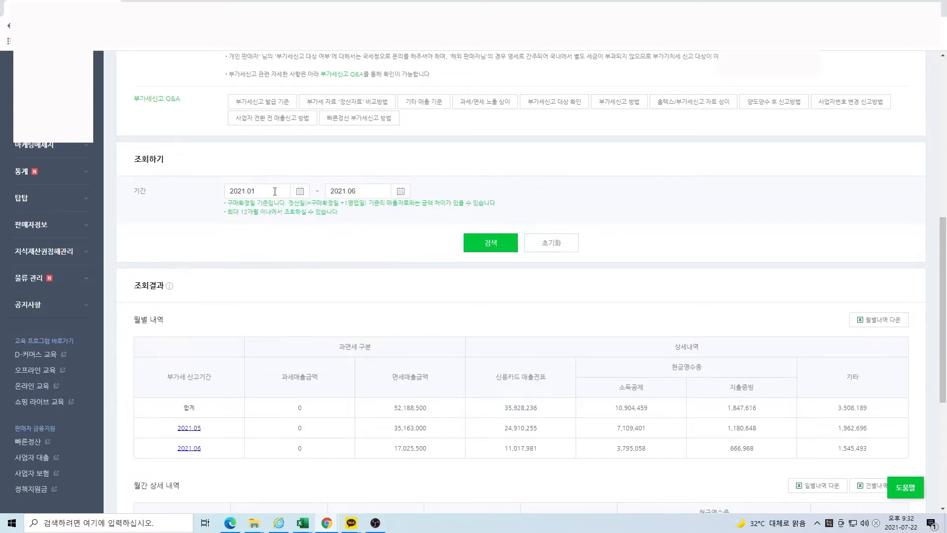
{"action": "left_click", "coordinate": [508, 249]}
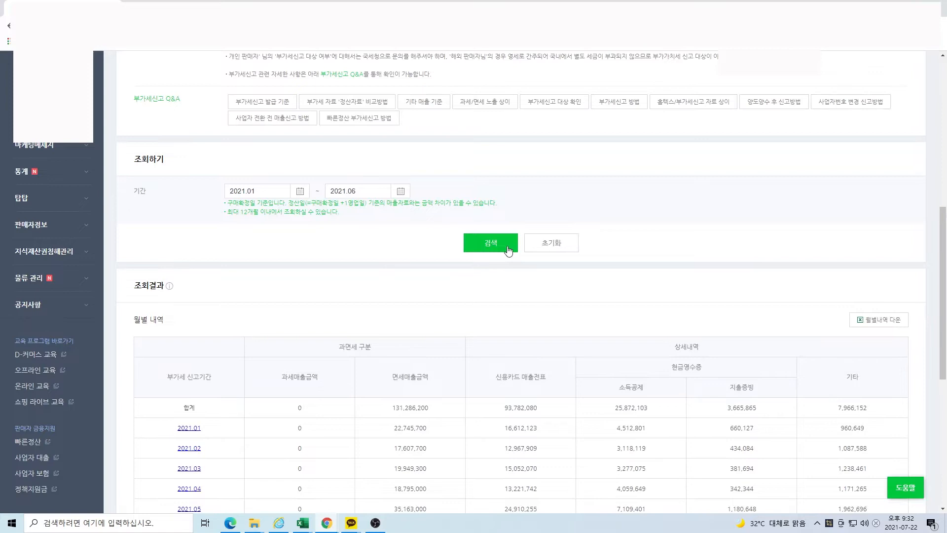
{"action": "scroll", "coordinate": [710, 234], "scroll_direction": "down", "scroll_amount": 3}
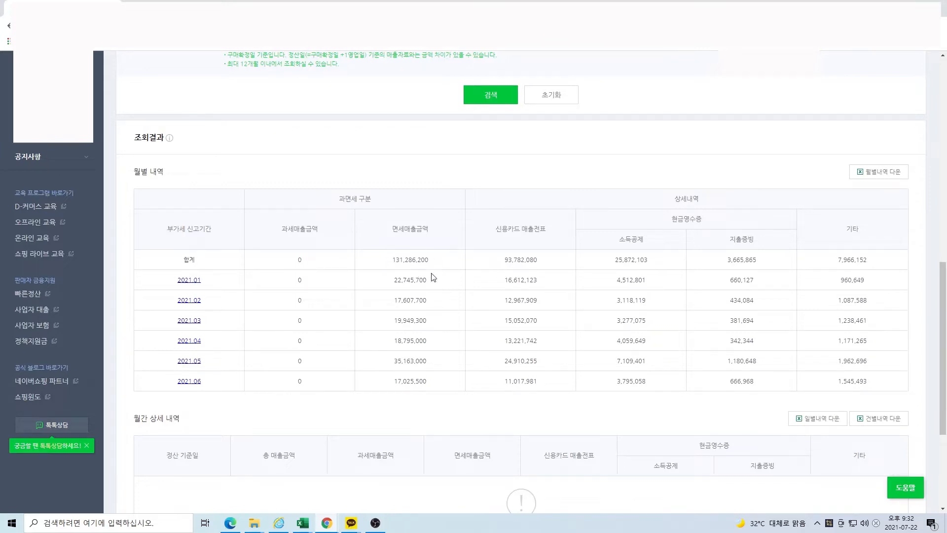
Highlight the total tax-exempt sales amount and download the monthly breakdown (월별 내역) as an Excel file
{"action": "left_click_drag", "start_coordinate": [387, 261], "coordinate": [441, 261]}
{"action": "left_click", "coordinate": [886, 173]}
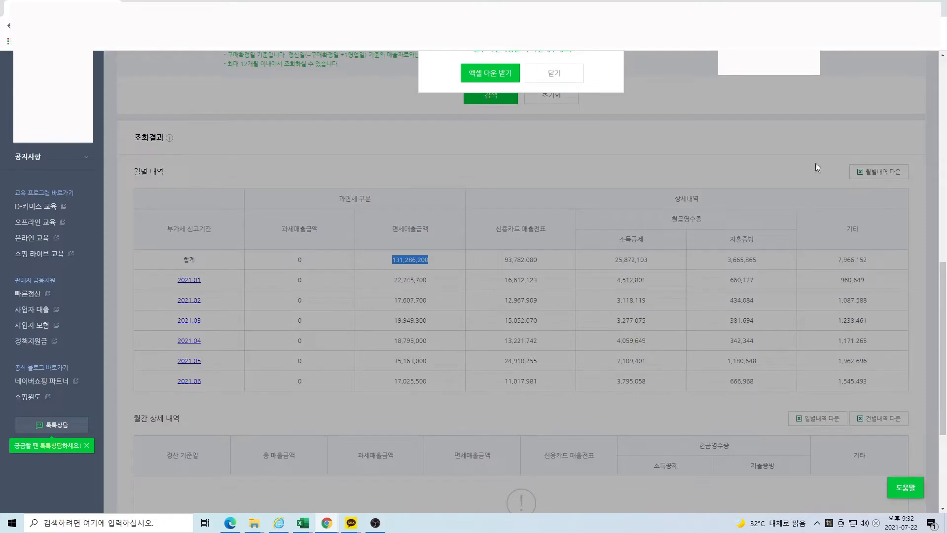
{"action": "left_click", "coordinate": [490, 73]}
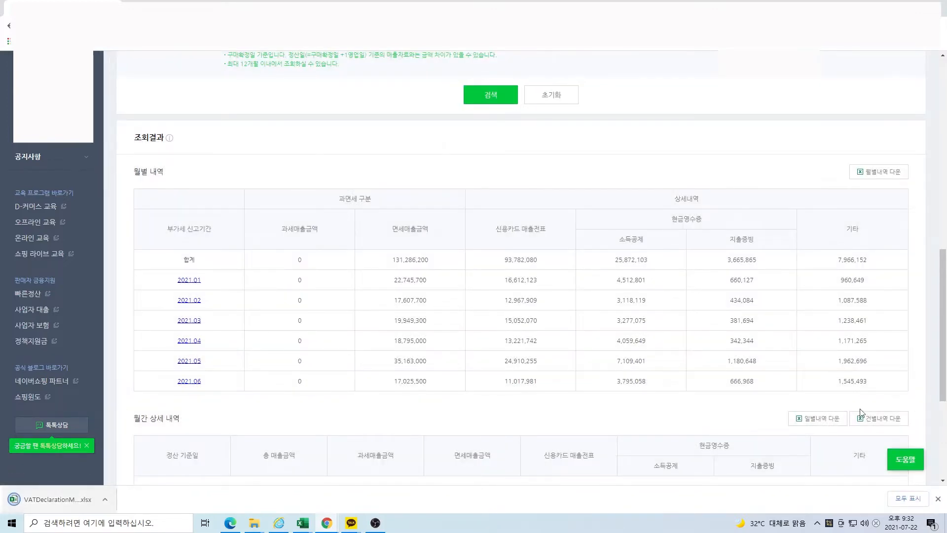
Switch the seller center to the other store account
{"action": "scroll", "coordinate": [774, 244], "scroll_direction": "up", "scroll_amount": 8}
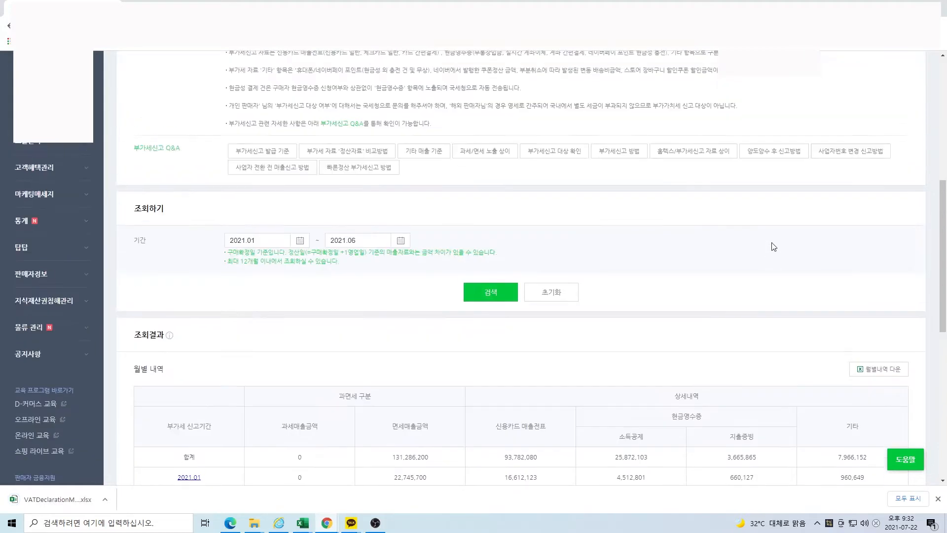
{"action": "scroll", "coordinate": [776, 250], "scroll_direction": "up", "scroll_amount": 3}
{"action": "left_click", "coordinate": [789, 65]}
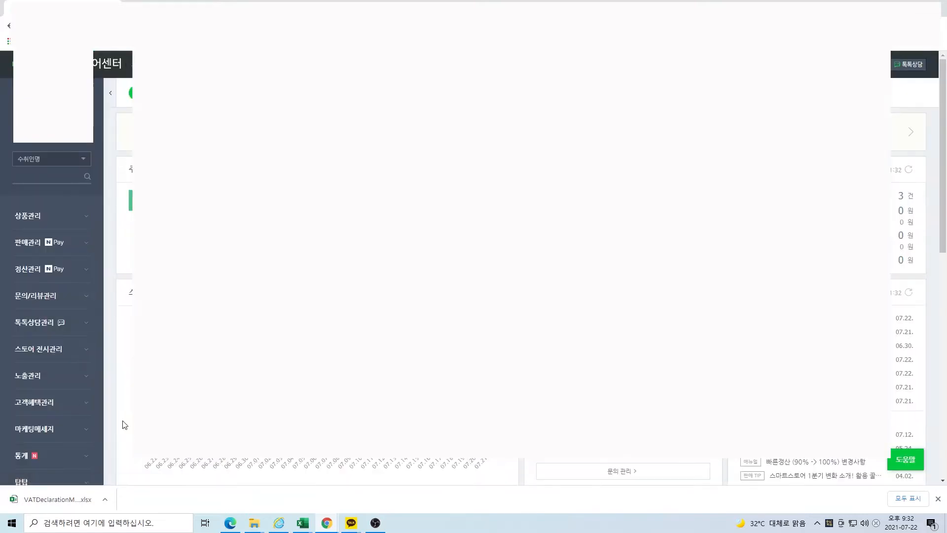
Open the VAT report details page (부가세신고 내역) for the second store
{"action": "scroll", "coordinate": [86, 339], "scroll_direction": "down", "scroll_amount": 2}
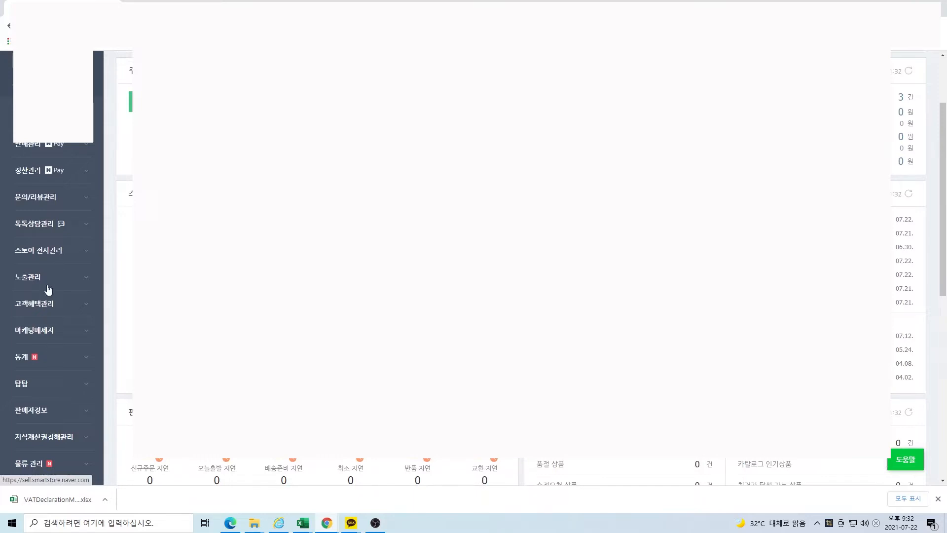
{"action": "left_click", "coordinate": [41, 176]}
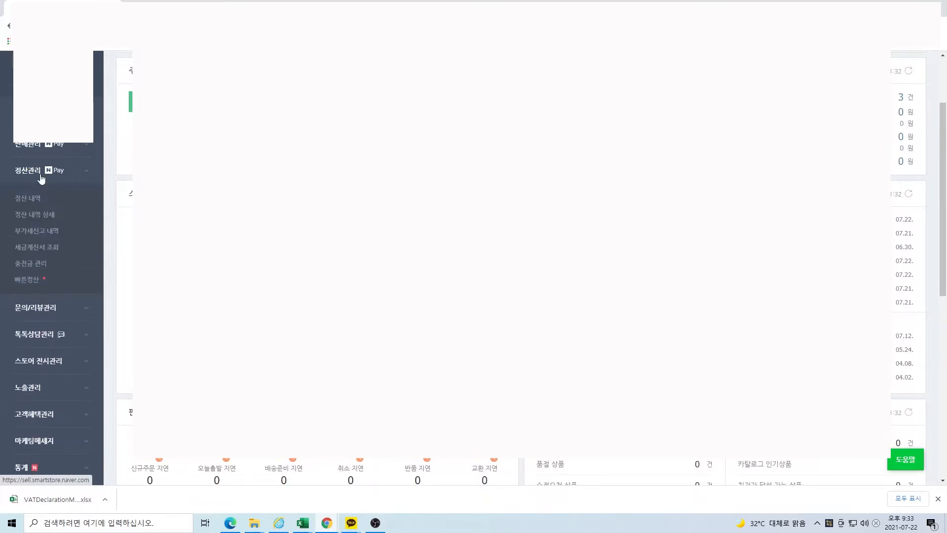
{"action": "left_click", "coordinate": [39, 239]}
Set the end month of the query period to 2021.06 and search the second store's VAT records
{"action": "scroll", "coordinate": [39, 238], "scroll_direction": "down", "scroll_amount": 10}
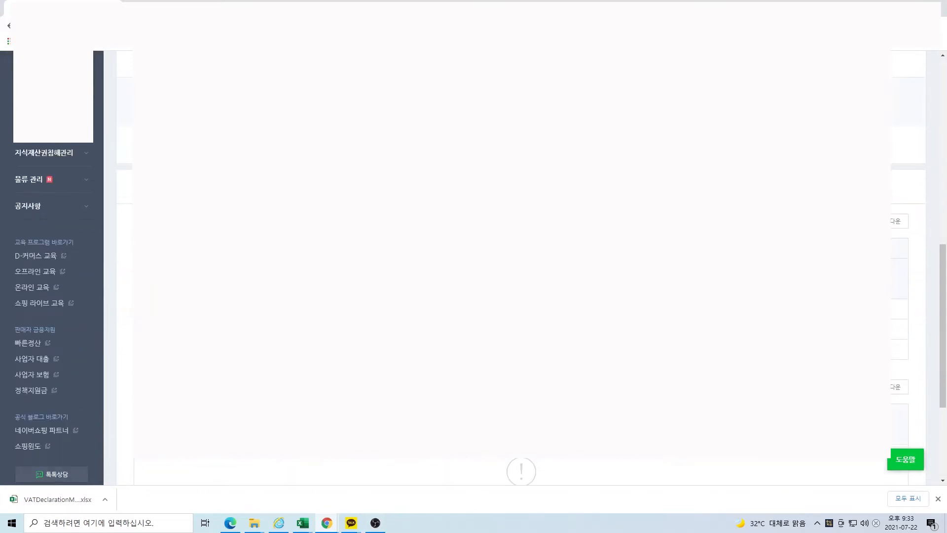
{"action": "left_click", "coordinate": [400, 93]}
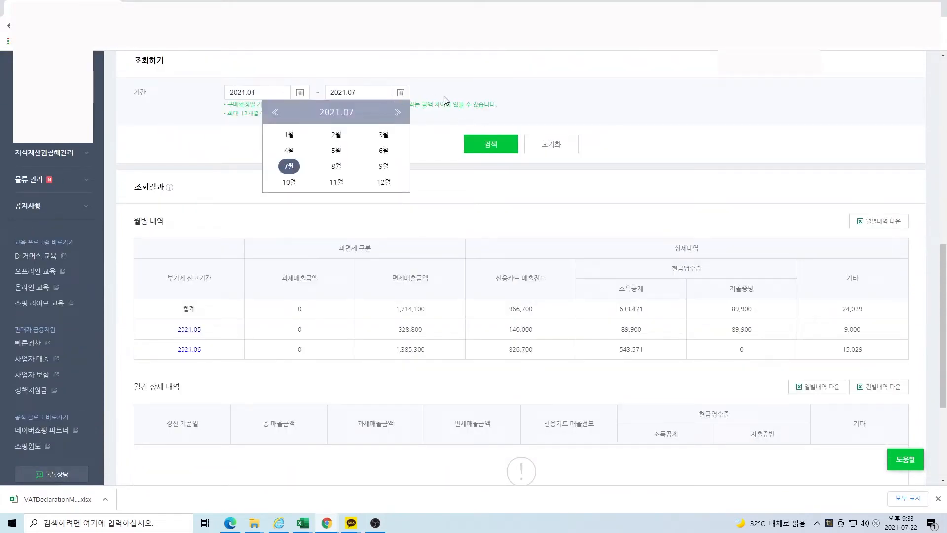
{"action": "left_click", "coordinate": [384, 150]}
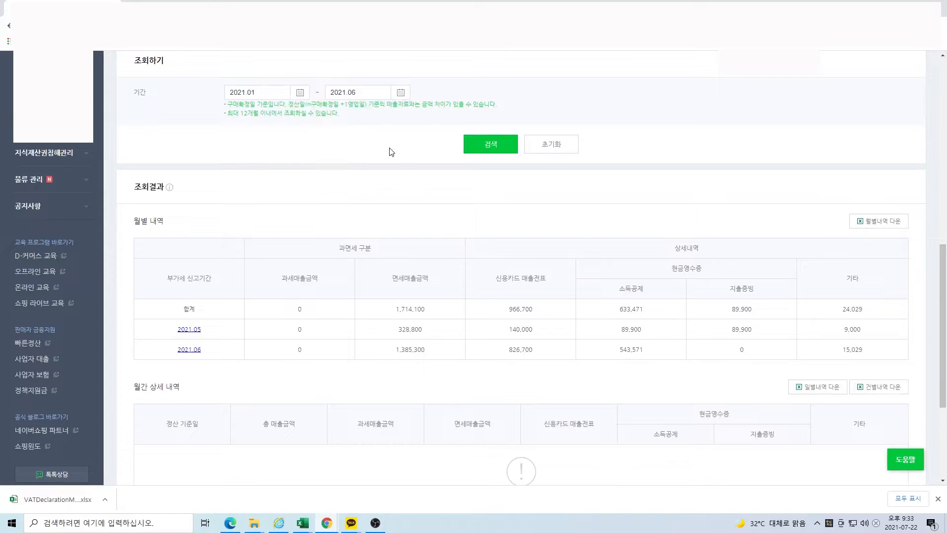
{"action": "left_click", "coordinate": [502, 150]}
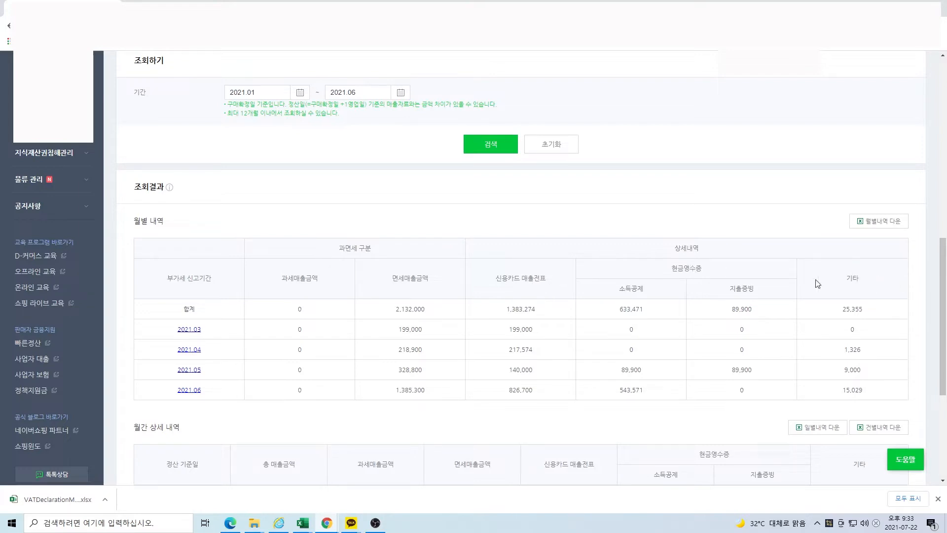
Highlight the amounts in the totals row and download the second store's monthly breakdown as an Excel file
{"action": "double_click", "coordinate": [406, 310]}
{"action": "left_click_drag", "start_coordinate": [878, 314], "coordinate": [508, 317]}
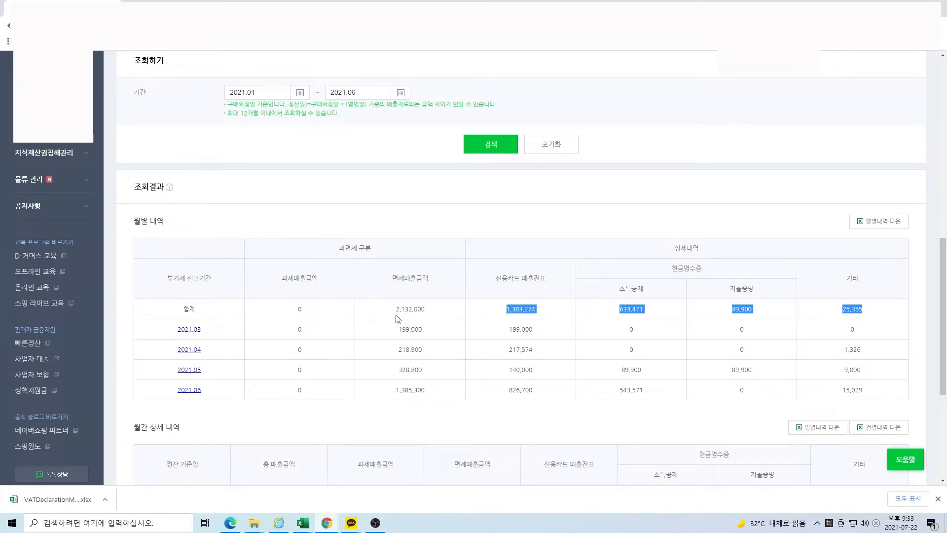
{"action": "left_click", "coordinate": [432, 318]}
{"action": "left_click", "coordinate": [885, 223]}
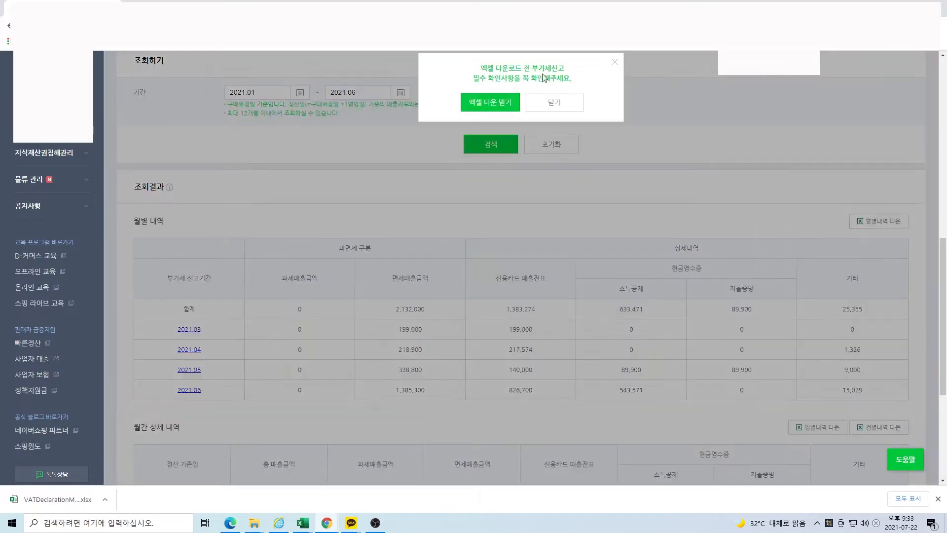
{"action": "left_click", "coordinate": [493, 102]}
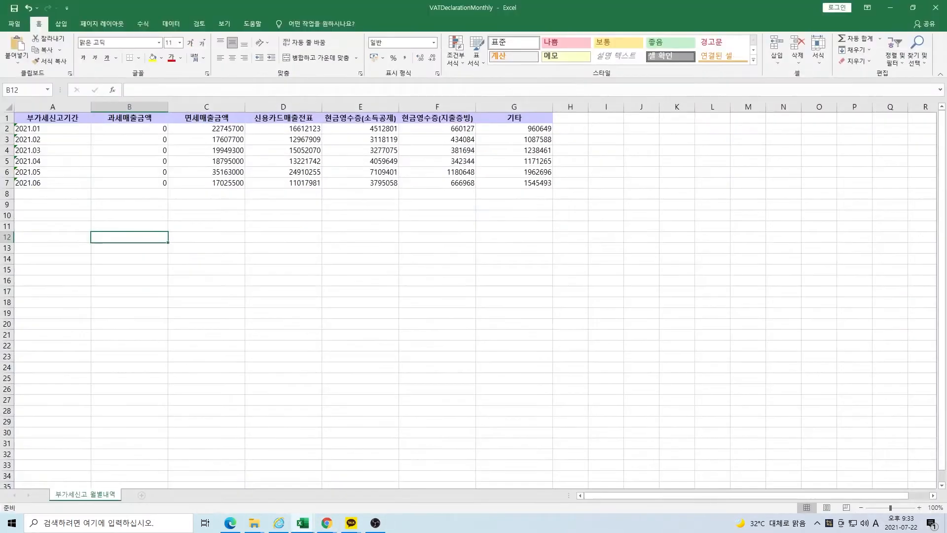
Apply the comma number format to the amounts in C2:G7 of the VATDeclarationMonthly workbook
{"action": "left_click", "coordinate": [133, 204]}
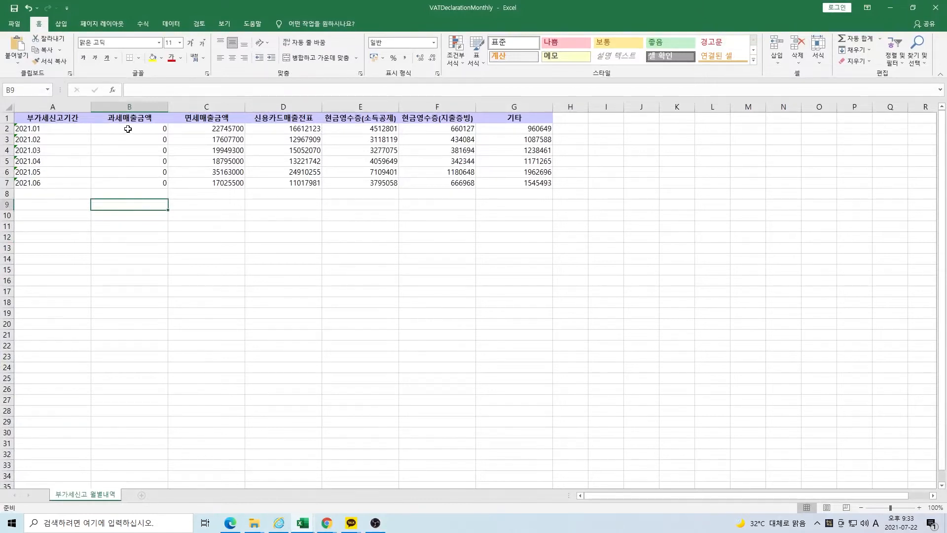
{"action": "left_click_drag", "start_coordinate": [221, 128], "coordinate": [512, 182]}
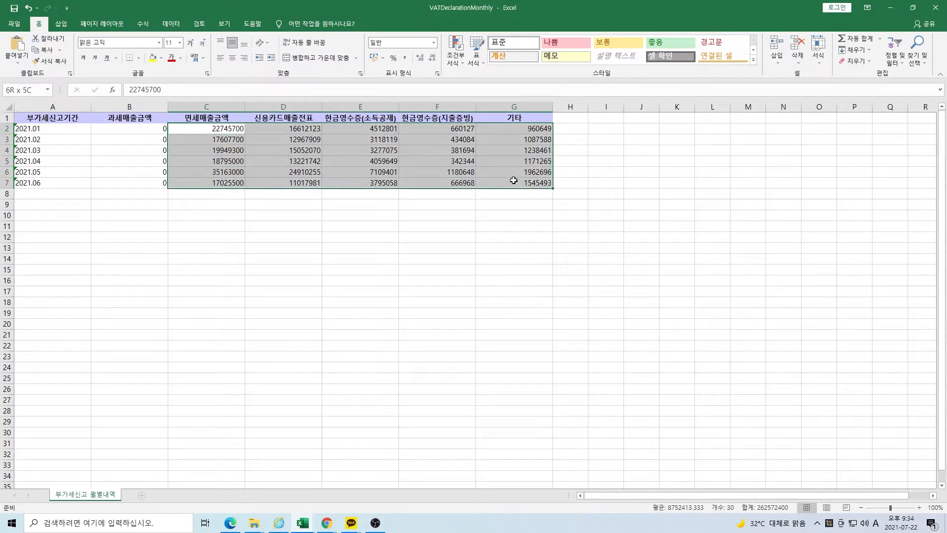
{"action": "left_click", "coordinate": [405, 58]}
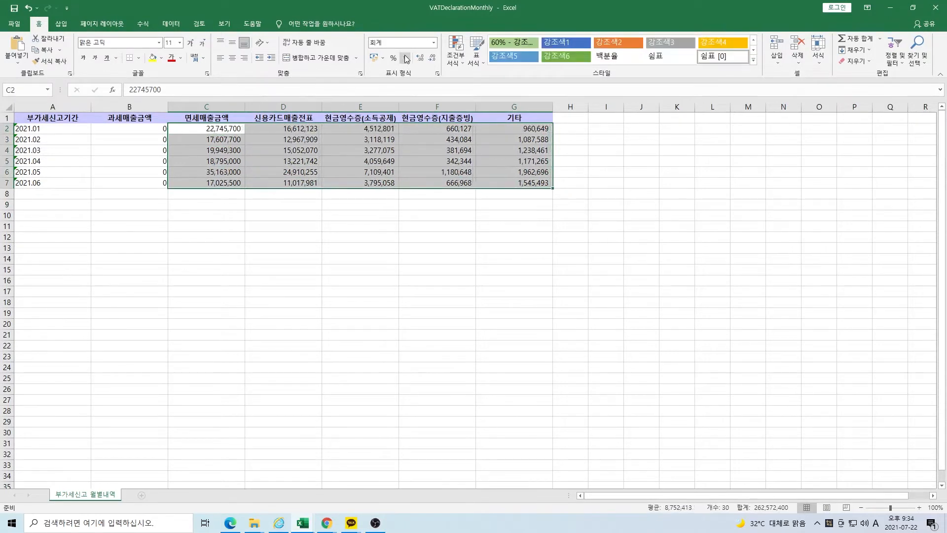
{"action": "left_click", "coordinate": [238, 229]}
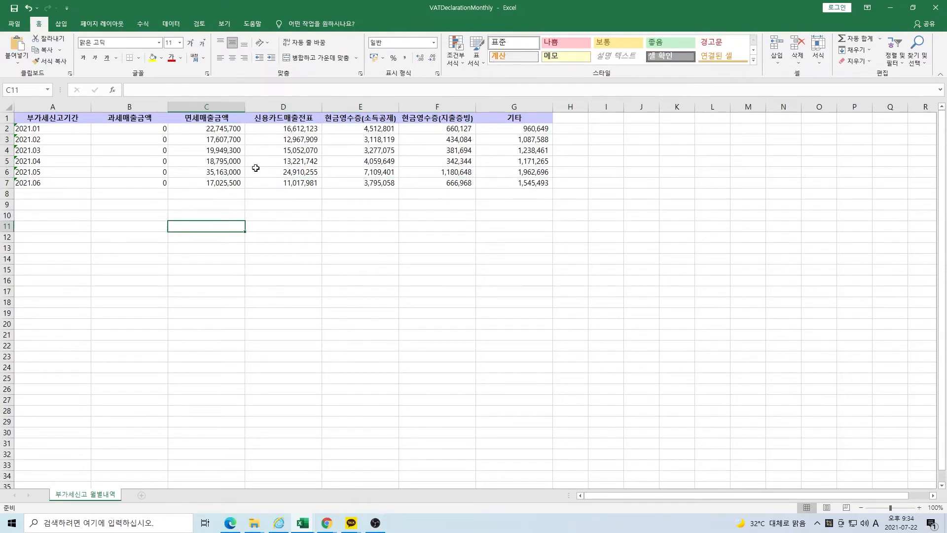
Total the tax-exempt sales in C2:C7 with AutoSum in C8 and save the workbook
{"action": "left_click_drag", "start_coordinate": [225, 127], "coordinate": [225, 183]}
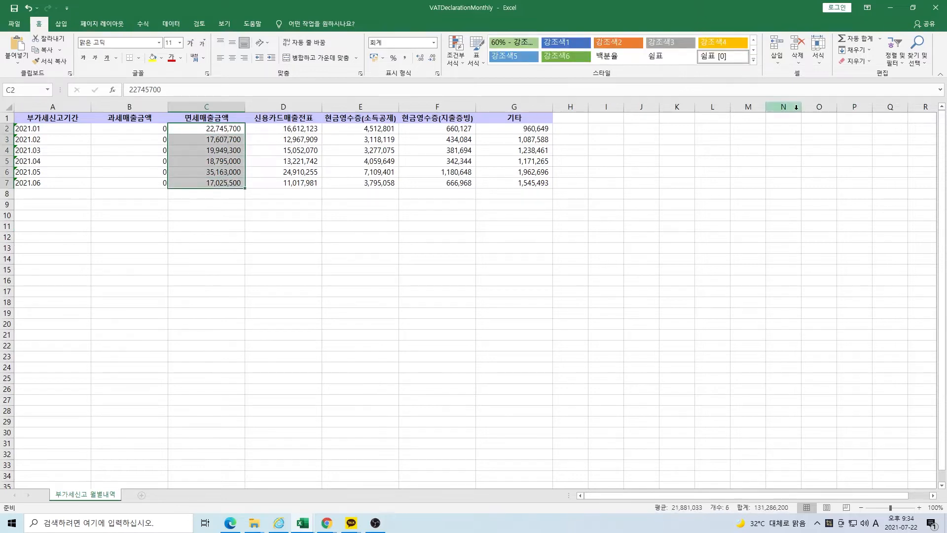
{"action": "left_click", "coordinate": [863, 40]}
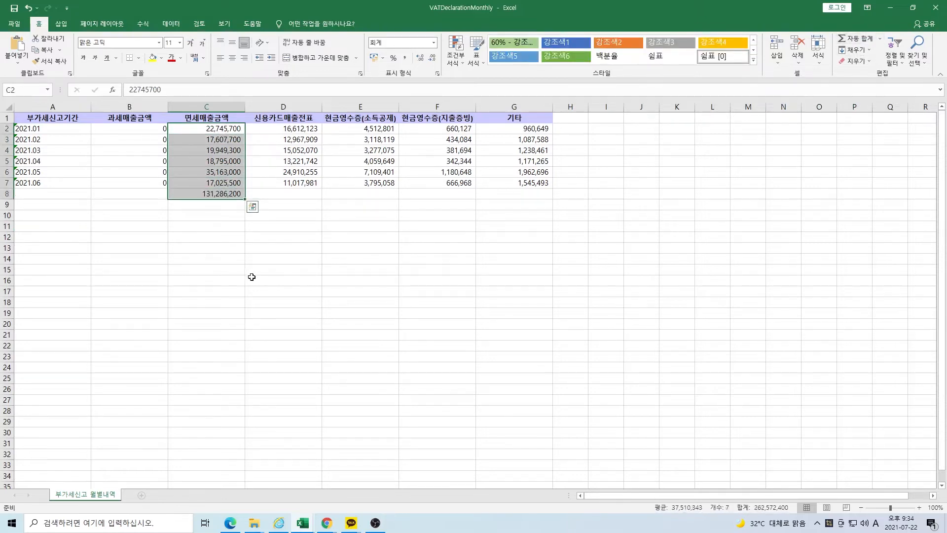
{"action": "left_click", "coordinate": [230, 195]}
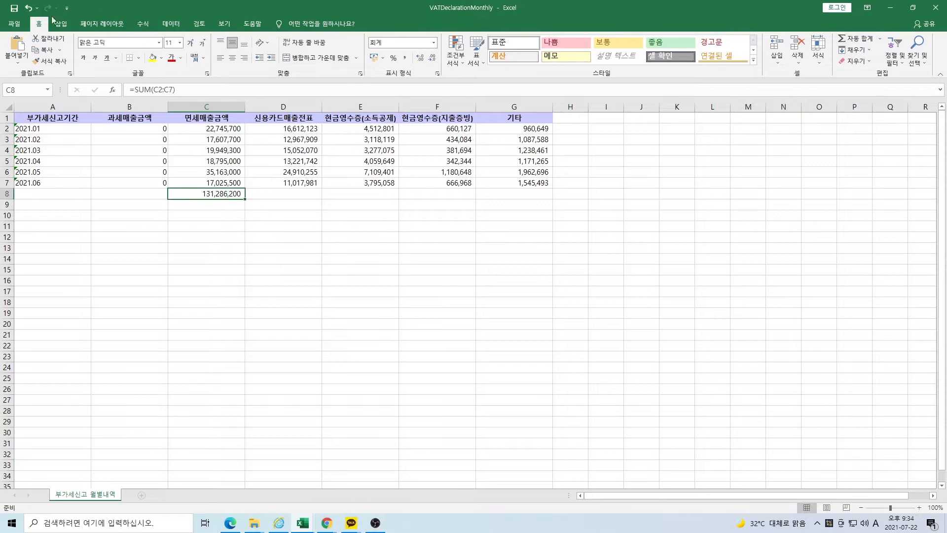
{"action": "left_click", "coordinate": [14, 9]}
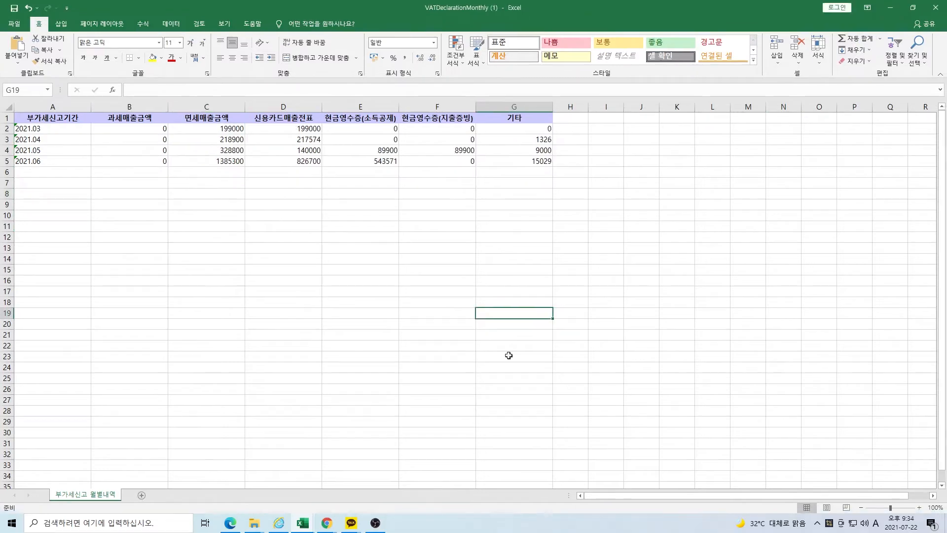
Apply the comma number format to the amounts in C2:G5 of the VATDeclarationMonthly (1) workbook
{"action": "left_click", "coordinate": [186, 251]}
{"action": "left_click_drag", "start_coordinate": [232, 132], "coordinate": [545, 162]}
{"action": "left_click", "coordinate": [404, 58]}
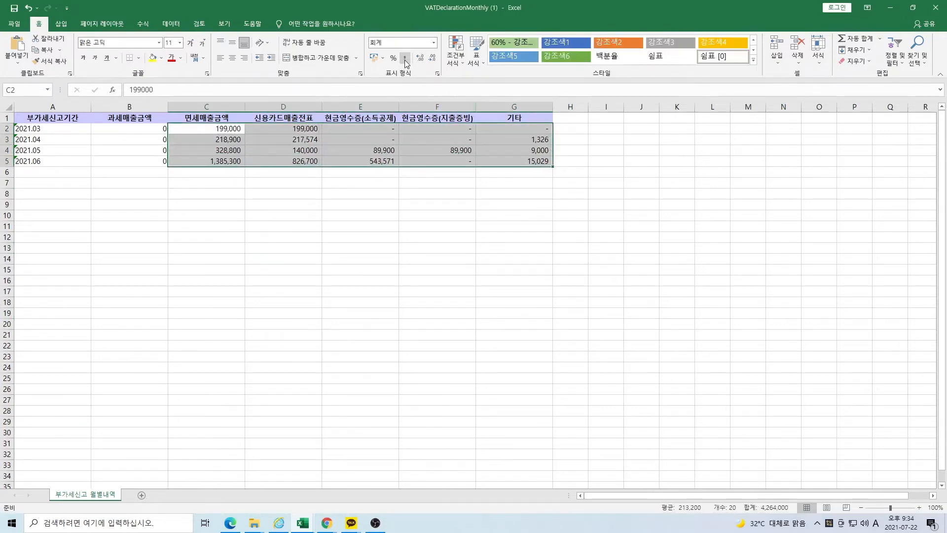
Total the second store's tax-exempt sales in C2:C5 with AutoSum in C6
{"action": "left_click", "coordinate": [260, 196]}
{"action": "left_click_drag", "start_coordinate": [237, 130], "coordinate": [239, 161]}
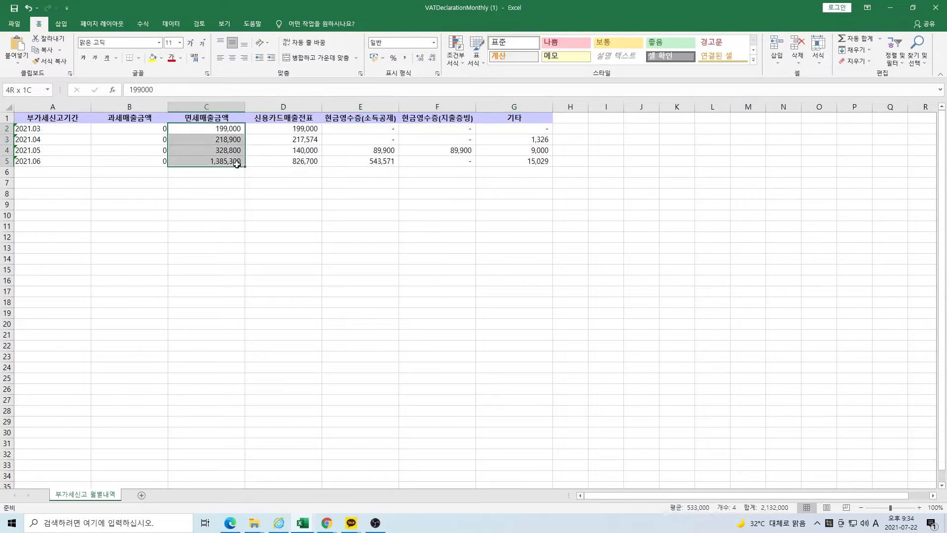
{"action": "left_click", "coordinate": [855, 38]}
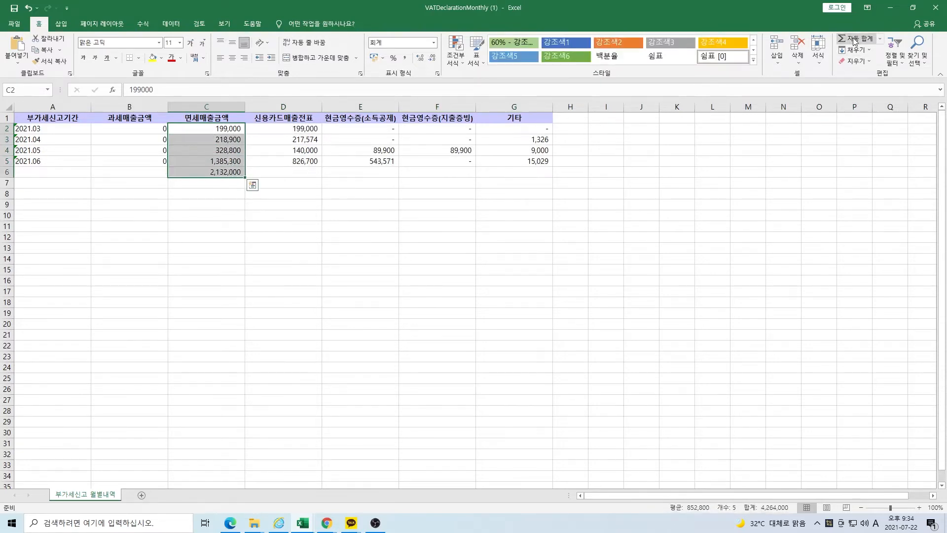
{"action": "left_click", "coordinate": [208, 170]}
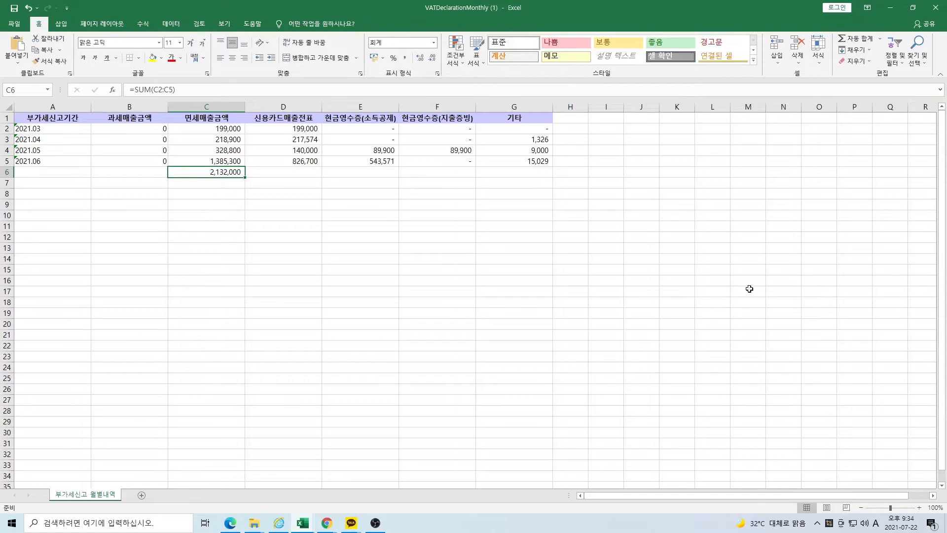
Switch to the Hometax site in the browser and open the certificate selection window for joint/financial certificate (공동·금융인증서) login
{"action": "left_click", "coordinate": [890, 7]}
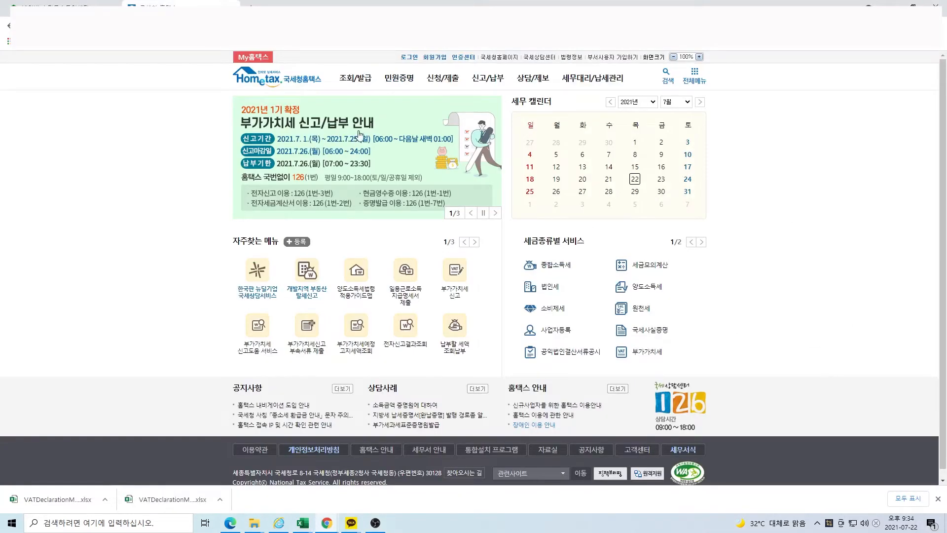
{"action": "left_click", "coordinate": [412, 58]}
{"action": "left_click", "coordinate": [512, 314]}
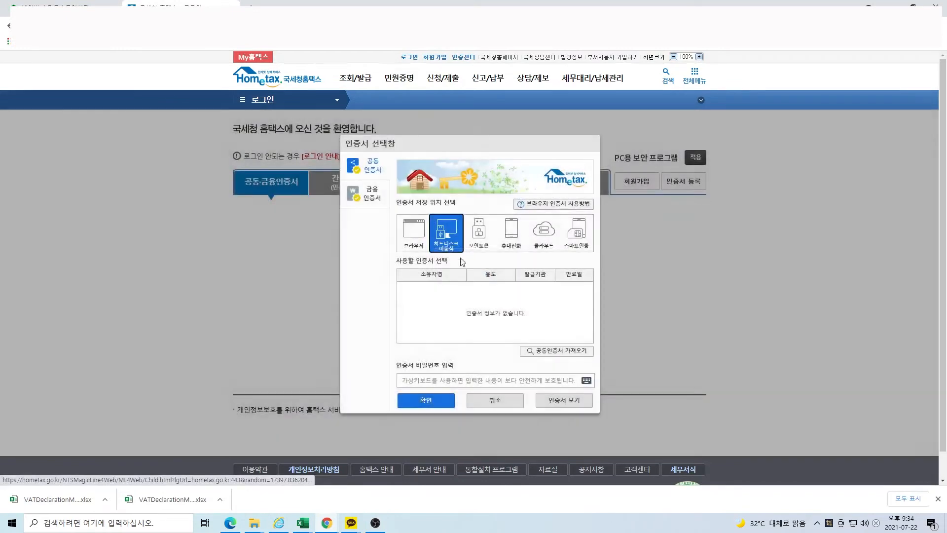
Log in to Hometax with the joint certificate (공동인증서) stored on the hard disk or removable drive (하드디스크 이동식)
{"action": "left_click", "coordinate": [450, 245]}
{"action": "left_click", "coordinate": [481, 241]}
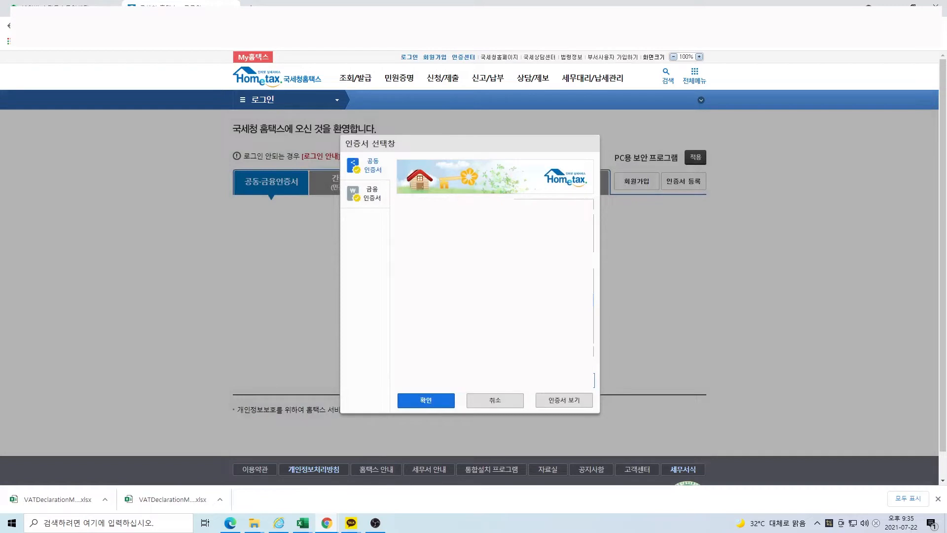
{"action": "left_click", "coordinate": [427, 401]}
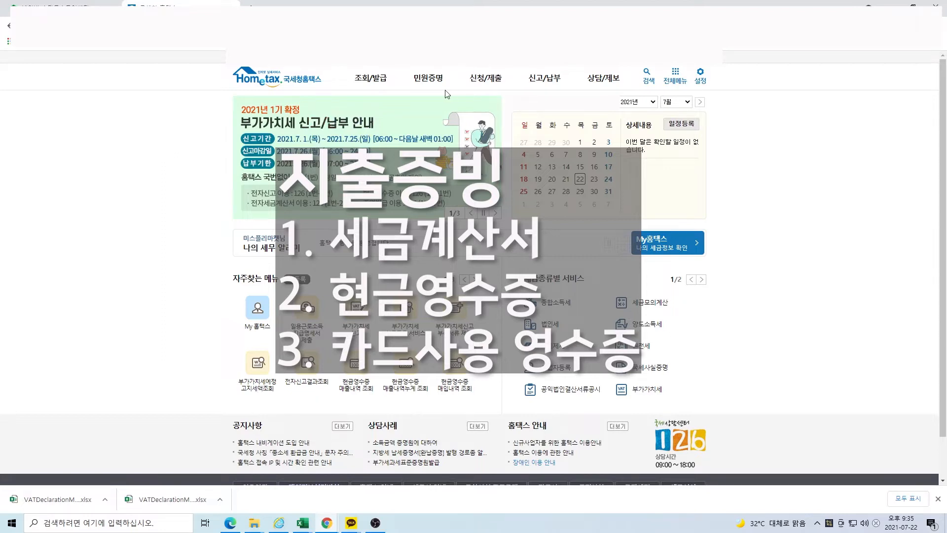
Open the business credit card (사업용신용카드) page for checking and changing input tax deductions (매입세액 공제 확인/변경)
{"action": "mouse_move", "coordinate": [372, 83]}
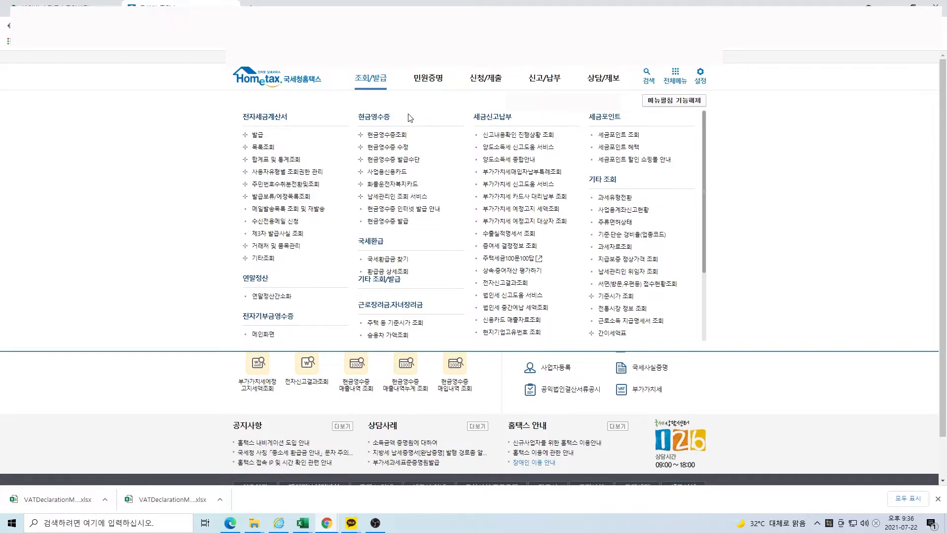
{"action": "left_click", "coordinate": [383, 175]}
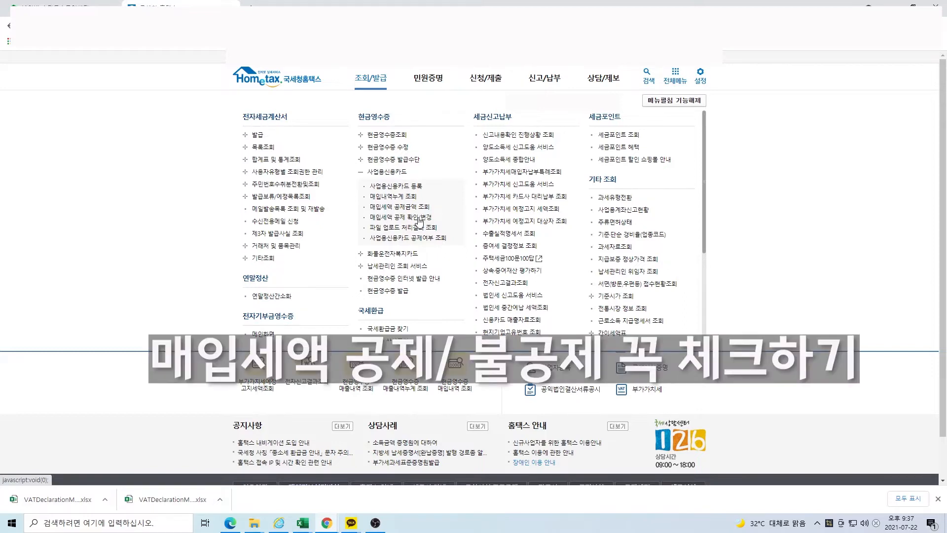
{"action": "left_click", "coordinate": [402, 217]}
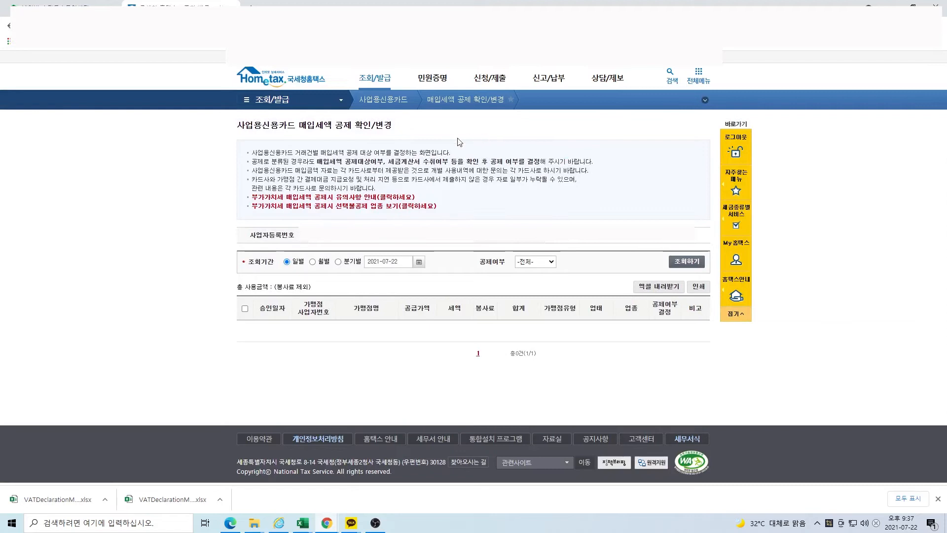
Query the business card purchases by quarter for 2021 2분기, limited to non-deductible items (불공제대상)
{"action": "left_click", "coordinate": [343, 265]}
{"action": "left_click", "coordinate": [417, 264]}
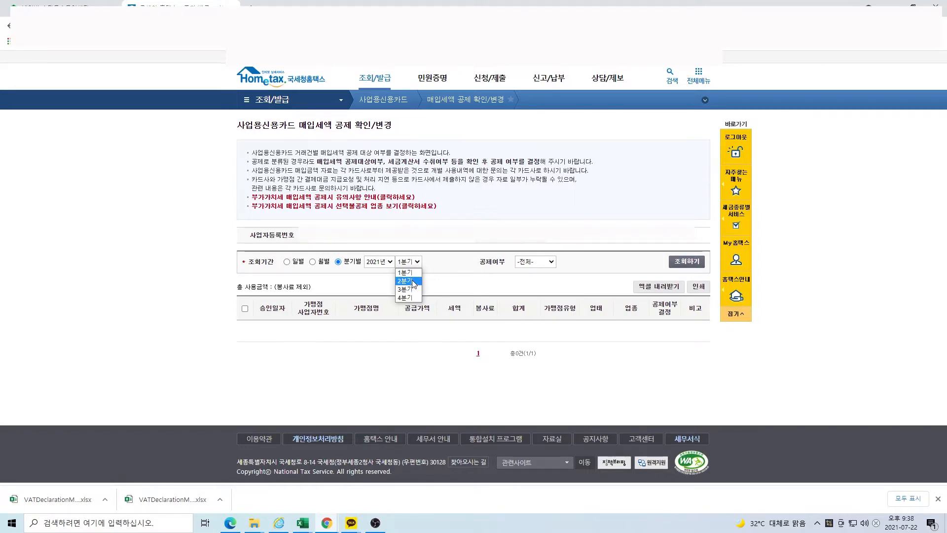
{"action": "left_click", "coordinate": [413, 281]}
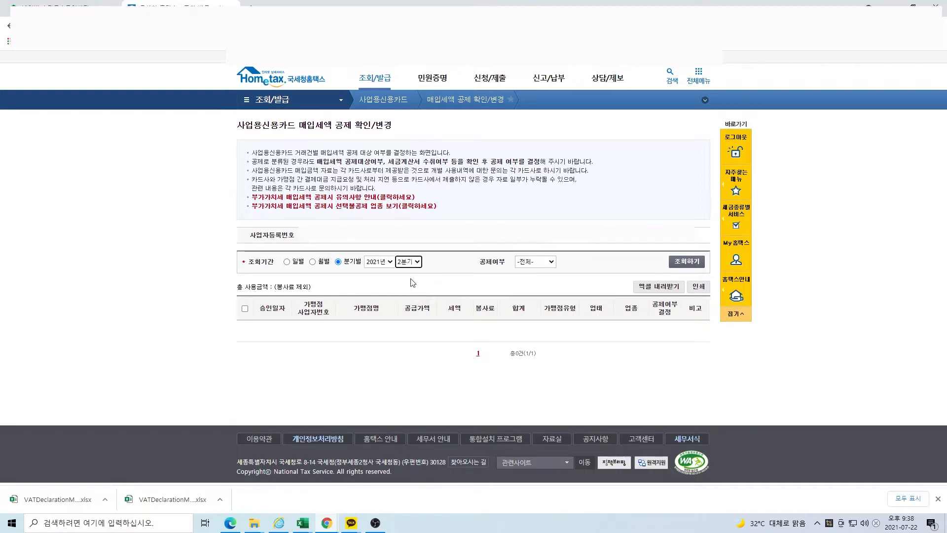
{"action": "left_click", "coordinate": [543, 266]}
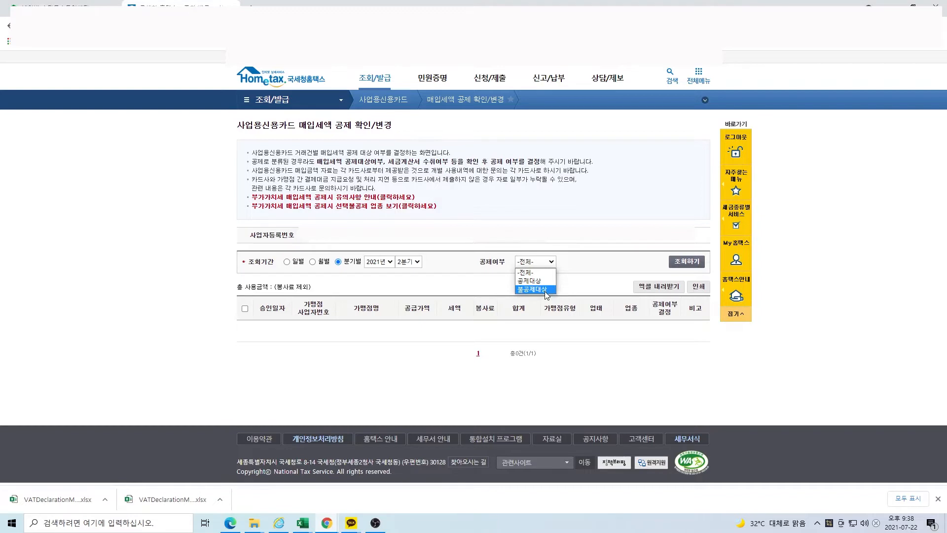
{"action": "left_click", "coordinate": [535, 289]}
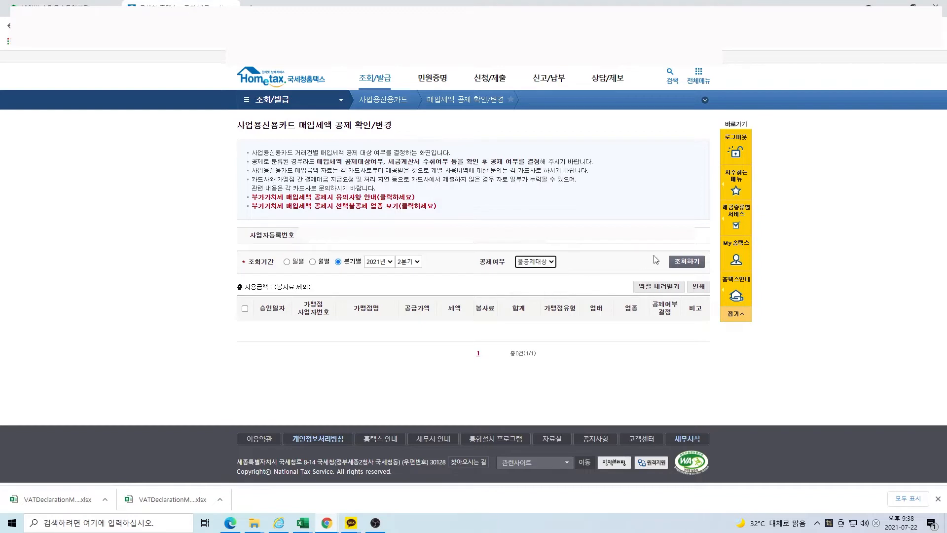
{"action": "left_click", "coordinate": [680, 263]}
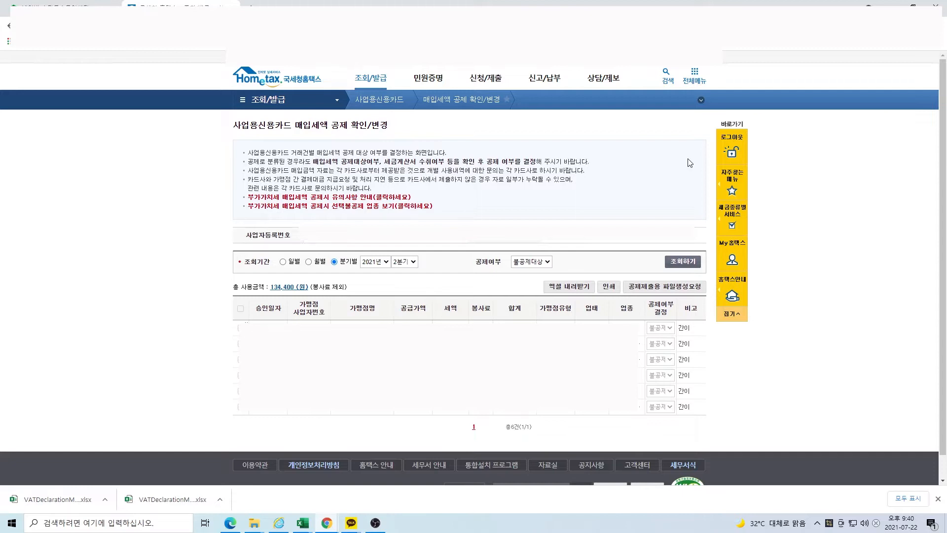
Open the VAT (부가가치세) filing page and start a regular return, 정기신고(확정/예정), for simplified taxpayers (간이과세자)
{"action": "mouse_move", "coordinate": [540, 86]}
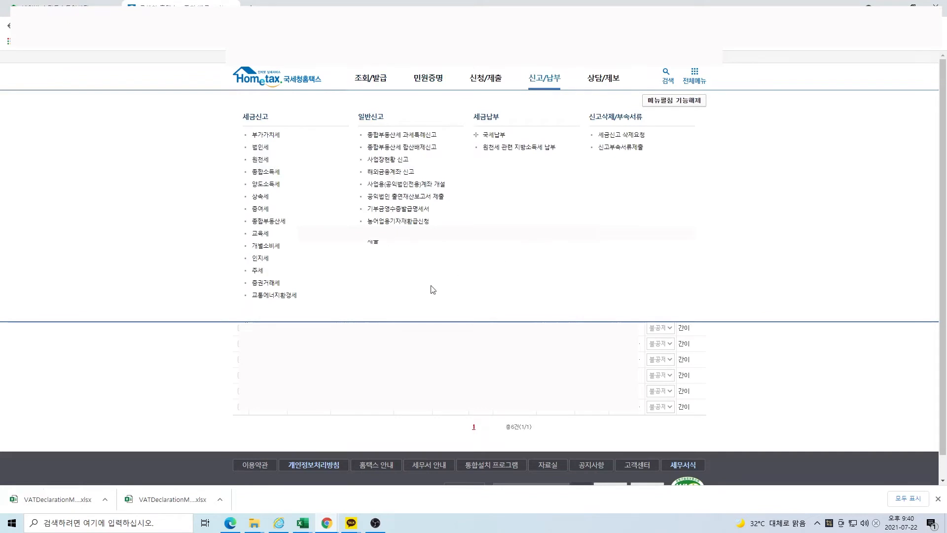
{"action": "left_click", "coordinate": [274, 137]}
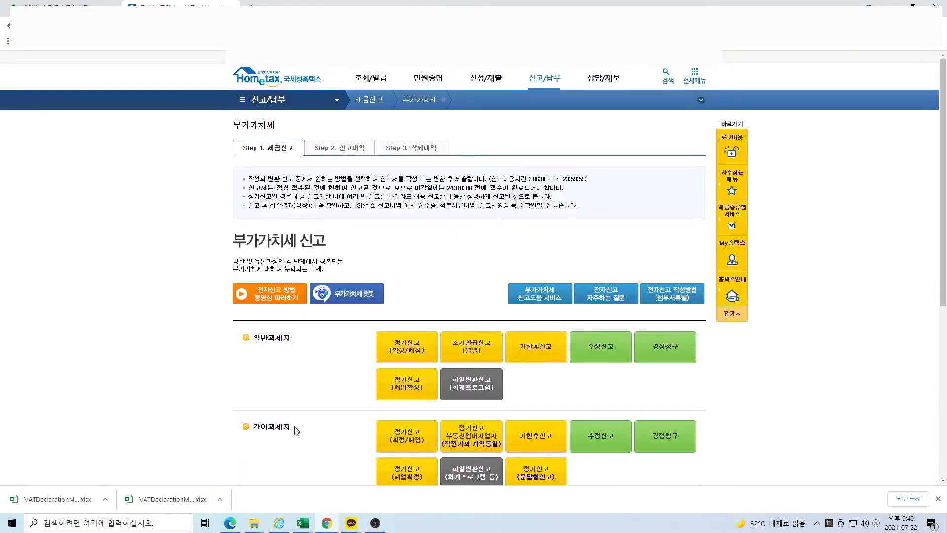
{"action": "left_click", "coordinate": [408, 444]}
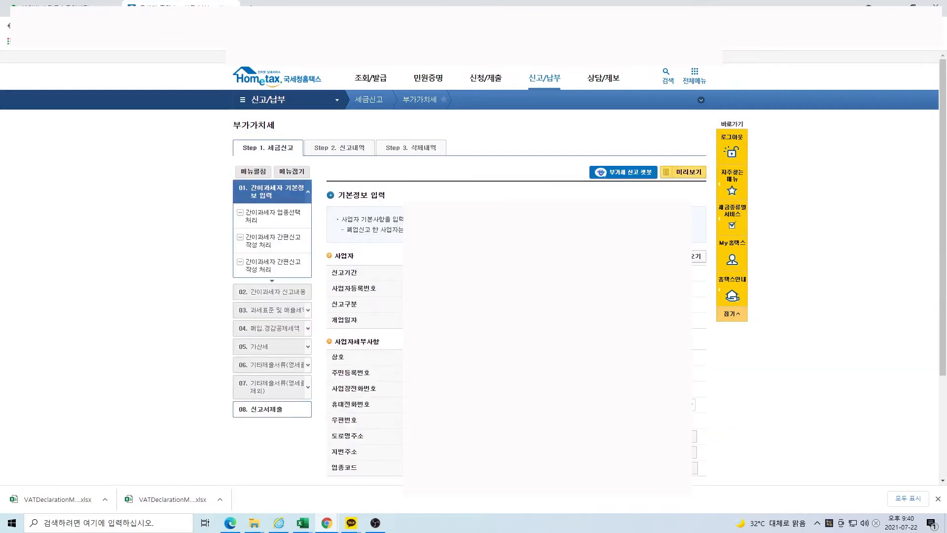
Proceed with the final return (확정신고), confirm the taxpayer's basic information and continue to the business type page
{"action": "scroll", "coordinate": [816, 370], "scroll_direction": "down", "scroll_amount": 3}
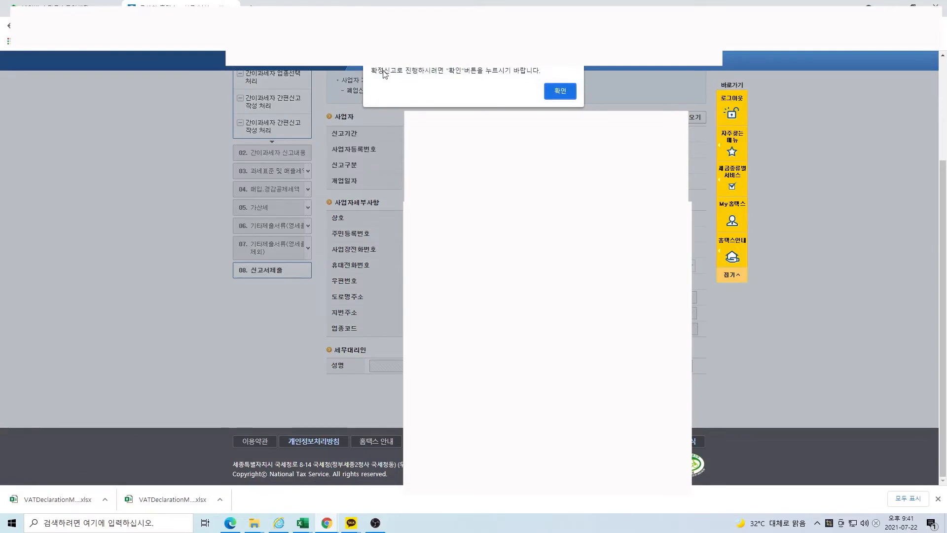
{"action": "left_click", "coordinate": [554, 90]}
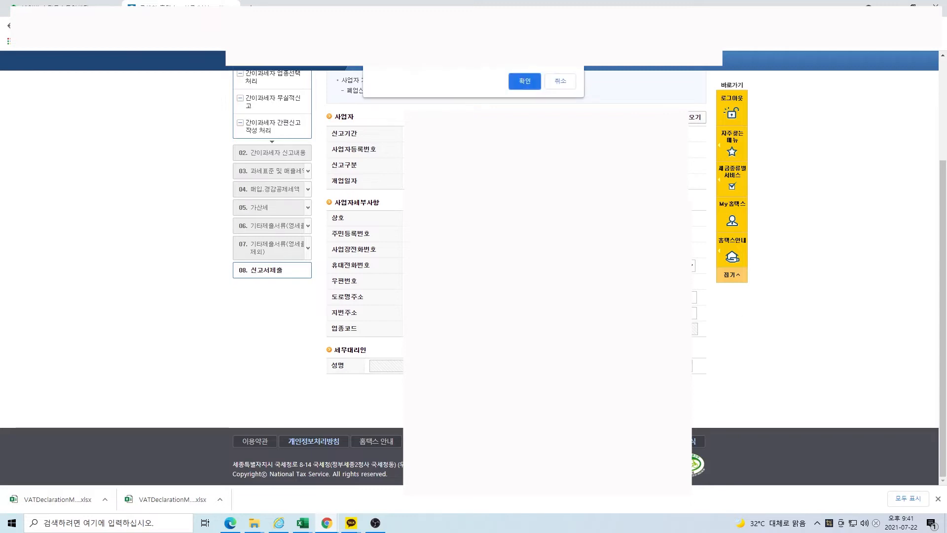
{"action": "left_click", "coordinate": [529, 80]}
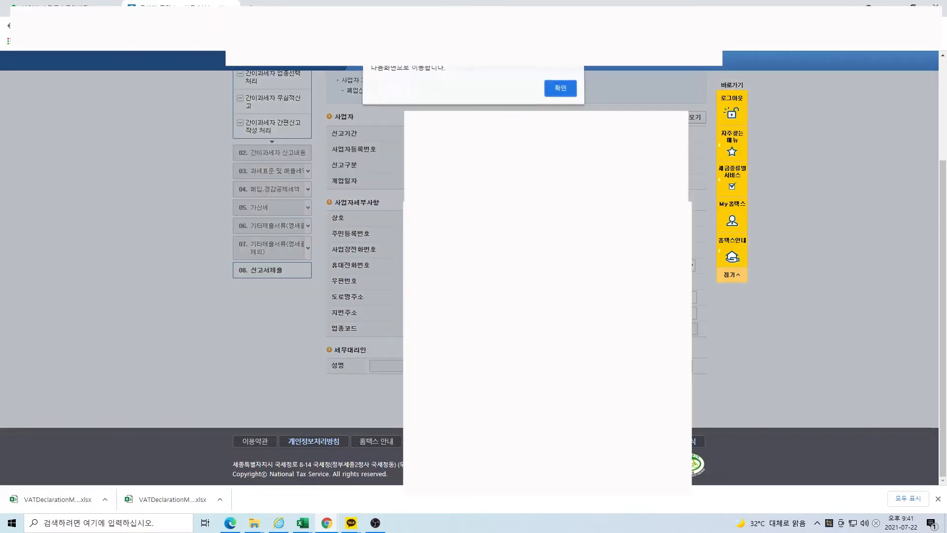
{"action": "left_click", "coordinate": [564, 94]}
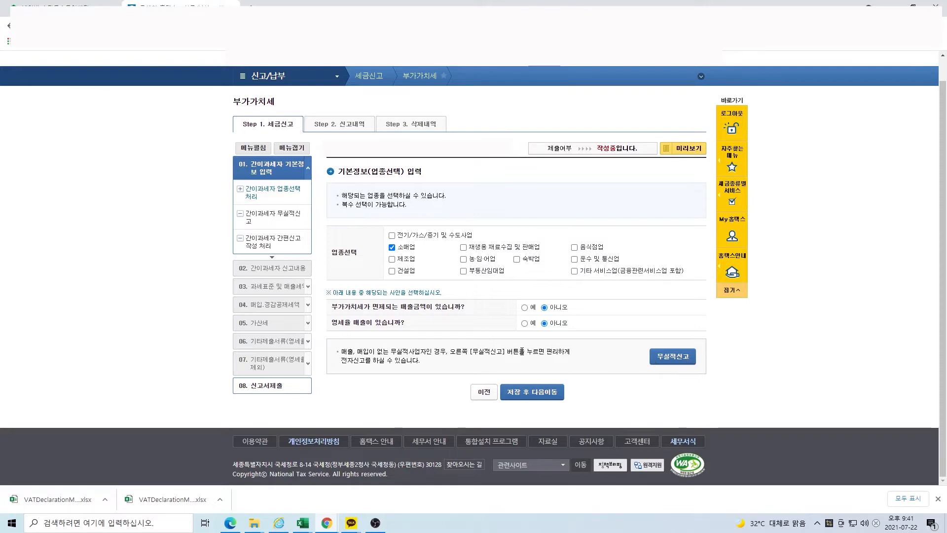
Save the business type selection with 소매업 checked and both sales questions at 아니오, and continue to the simplified return form
{"action": "left_click", "coordinate": [540, 397]}
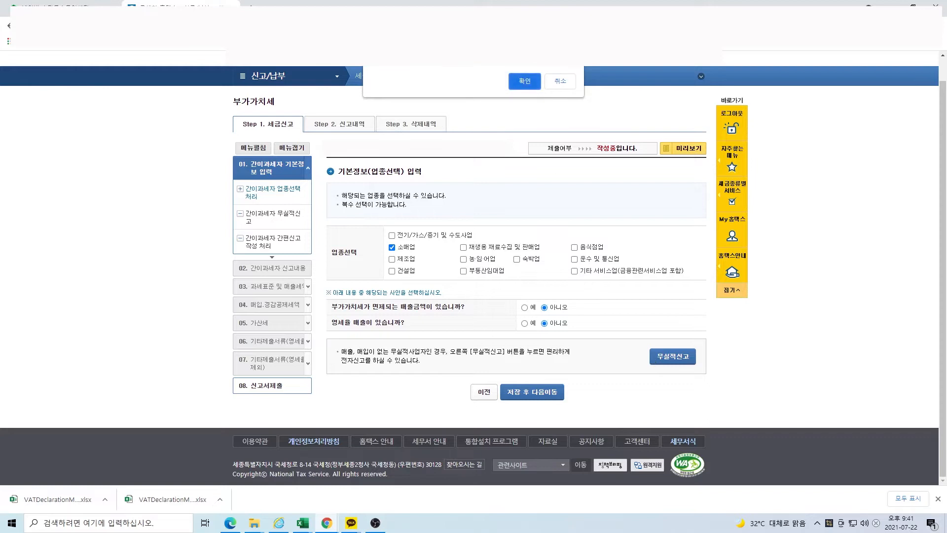
{"action": "left_click", "coordinate": [514, 78]}
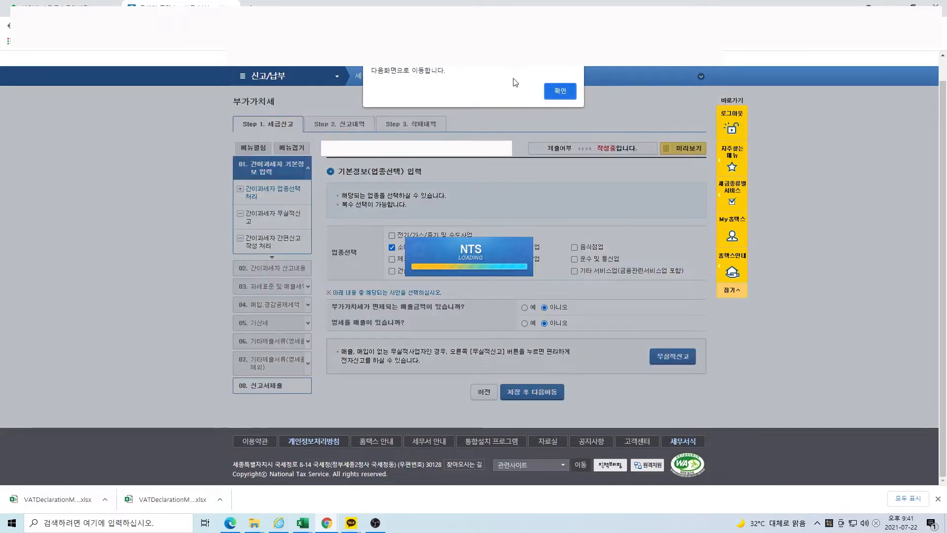
{"action": "left_click", "coordinate": [563, 90]}
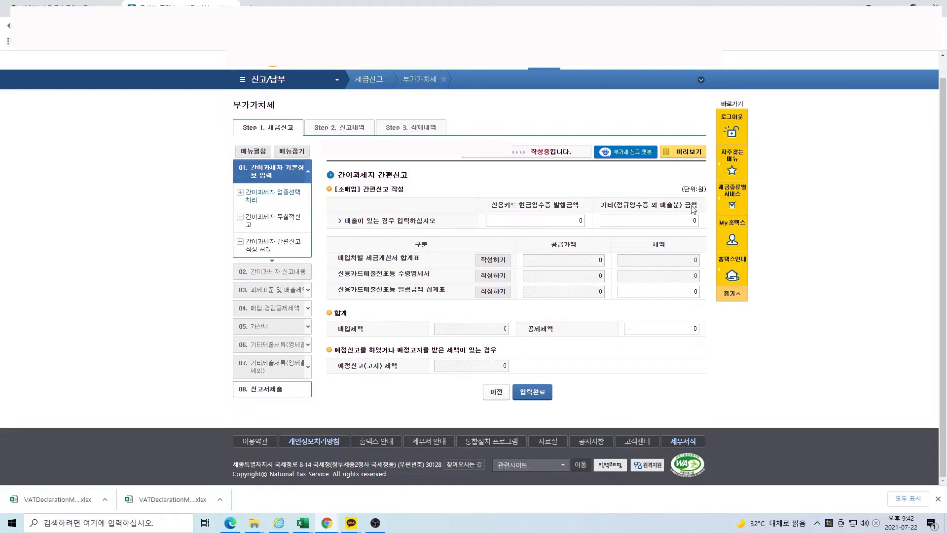
Check the tax-exempt sales totals in both VATDeclarationMonthly workbooks for the form's credit card and cash receipt sales field
{"action": "left_click", "coordinate": [571, 224]}
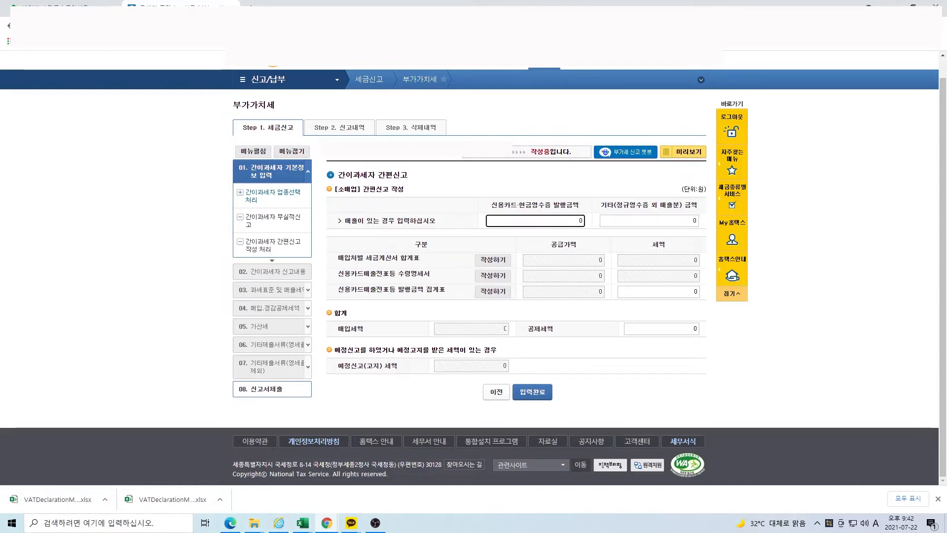
{"action": "key", "text": "alt+Tab"}
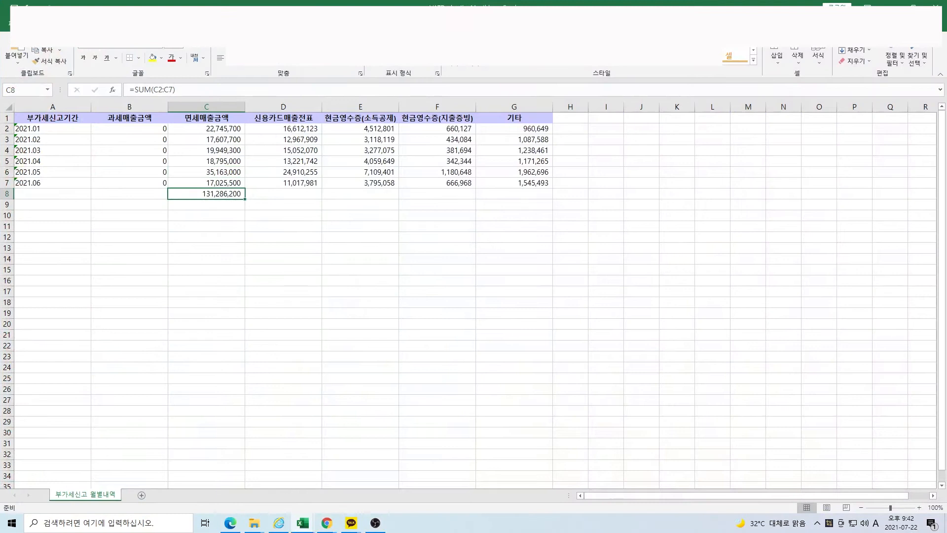
{"action": "key", "text": "alt+Tab"}
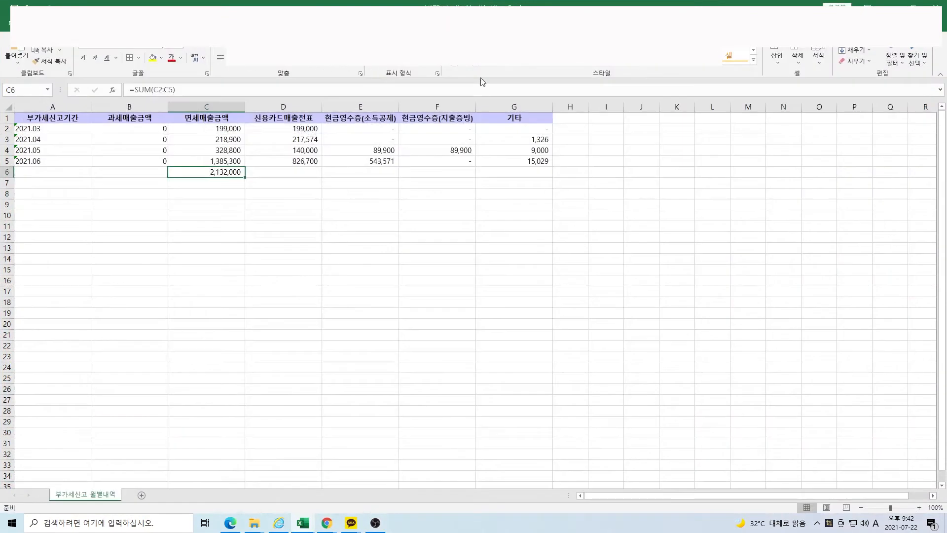
{"action": "left_click_drag", "start_coordinate": [392, 101], "coordinate": [544, 249]}
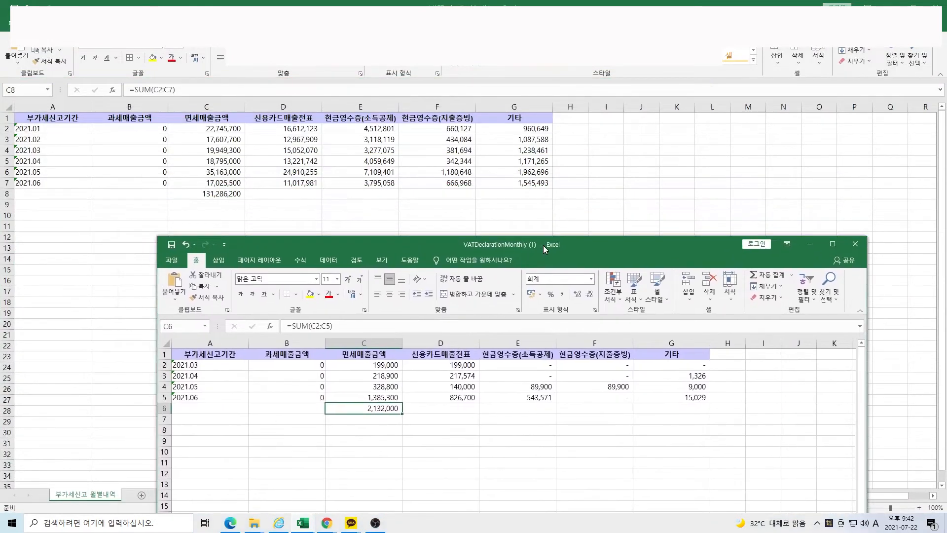
{"action": "left_click", "coordinate": [216, 193]}
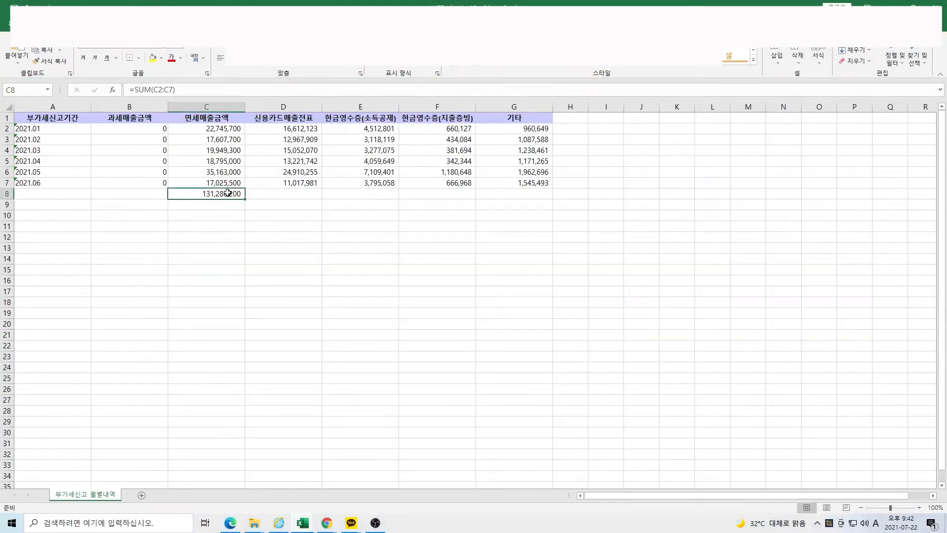
{"action": "key", "text": "alt+Tab"}
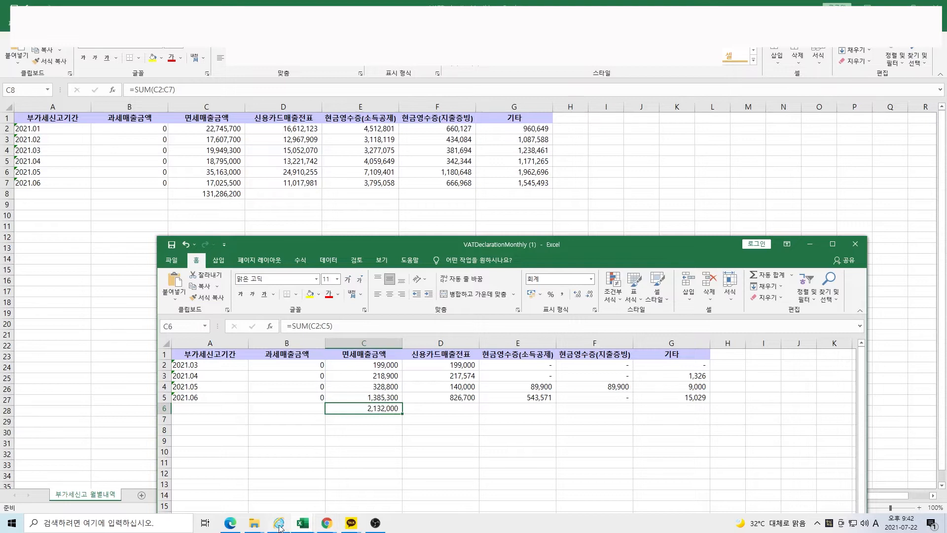
{"action": "left_click", "coordinate": [288, 483]}
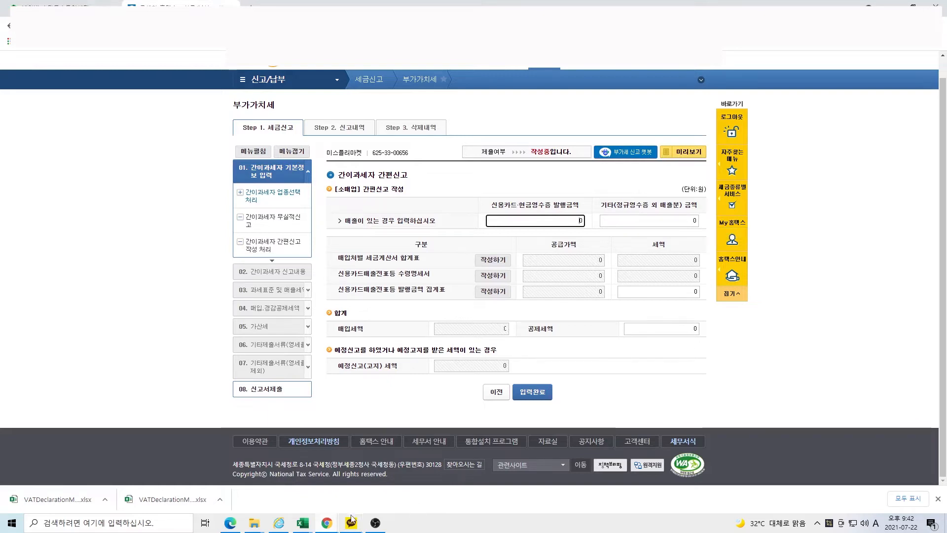
In the VATDeclarationMonthly workbook, total credit card sales D2:D7 with AutoSum in D8 and fill the formula across to G8
{"action": "mouse_move", "coordinate": [303, 523]}
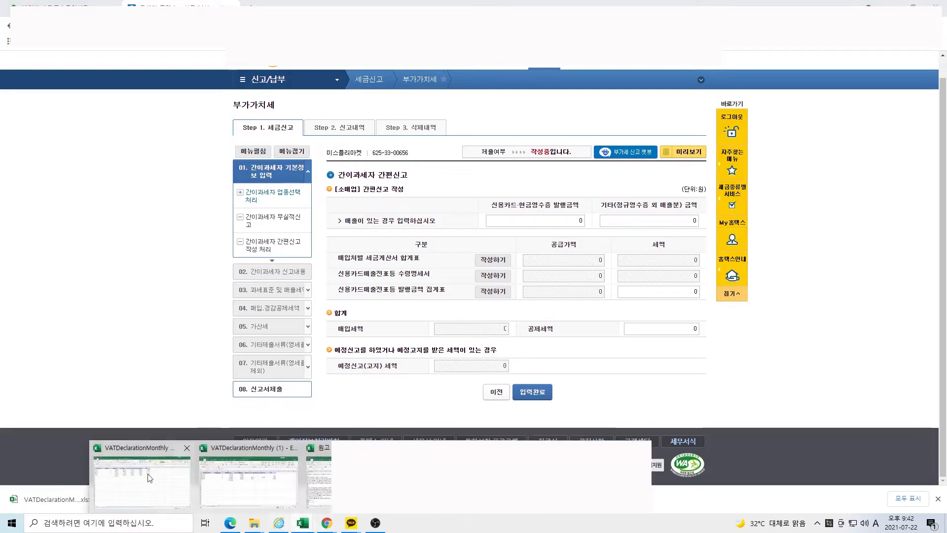
{"action": "left_click", "coordinate": [133, 470]}
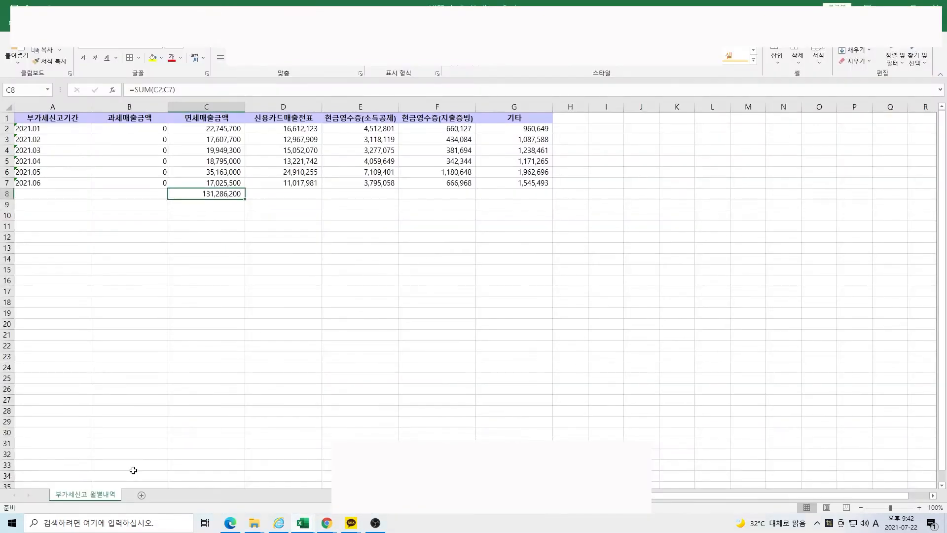
{"action": "left_click", "coordinate": [302, 523]}
{"action": "left_click", "coordinate": [280, 484]}
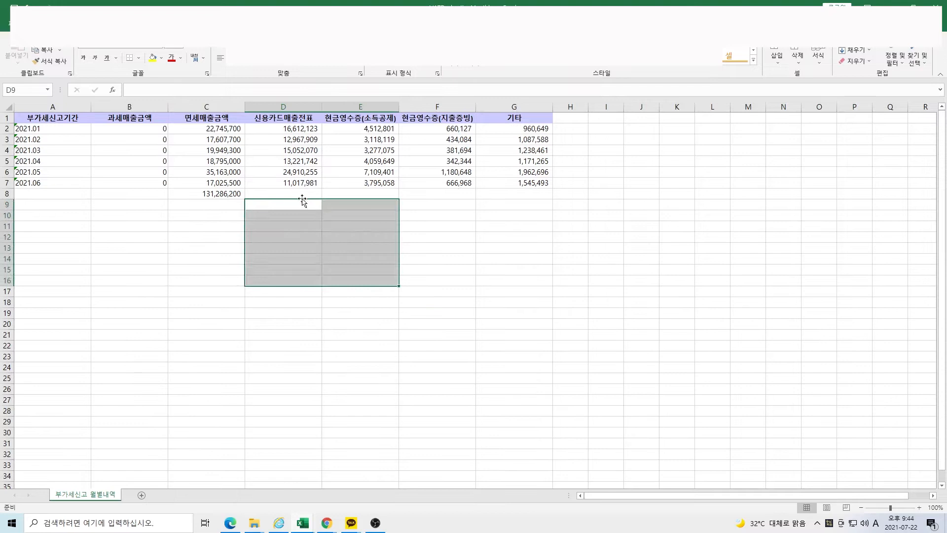
{"action": "left_click", "coordinate": [303, 193]}
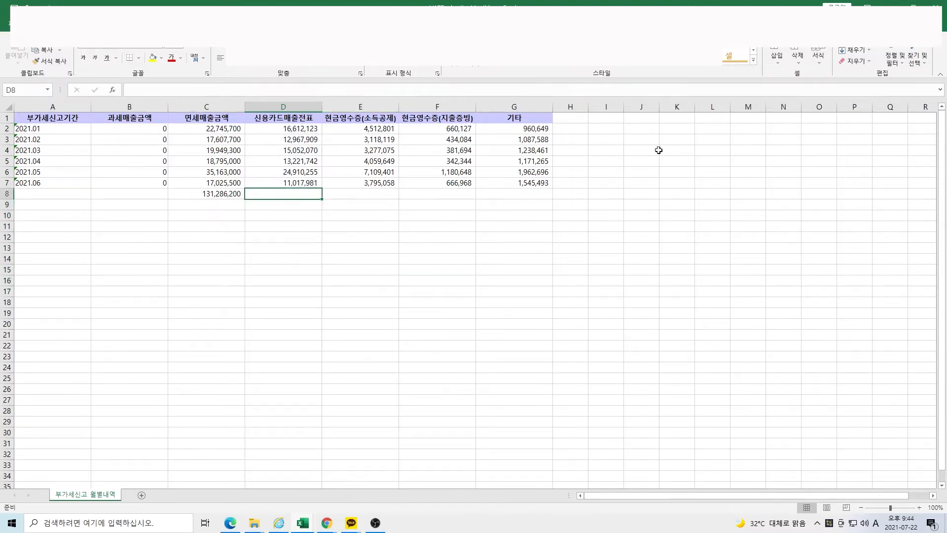
{"action": "key", "text": "alt+equal"}
{"action": "key", "text": "Return"}
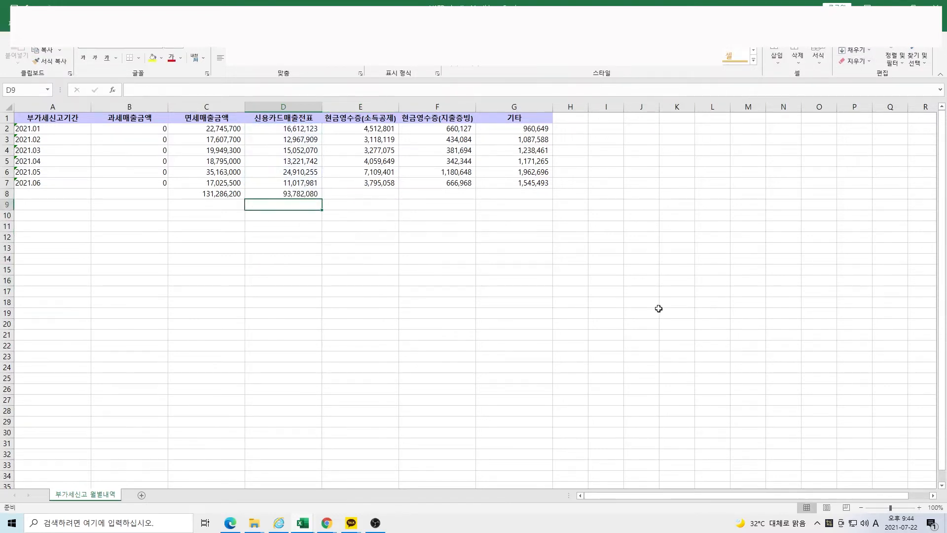
{"action": "left_click", "coordinate": [299, 194]}
{"action": "left_click_drag", "start_coordinate": [321, 200], "coordinate": [534, 202]}
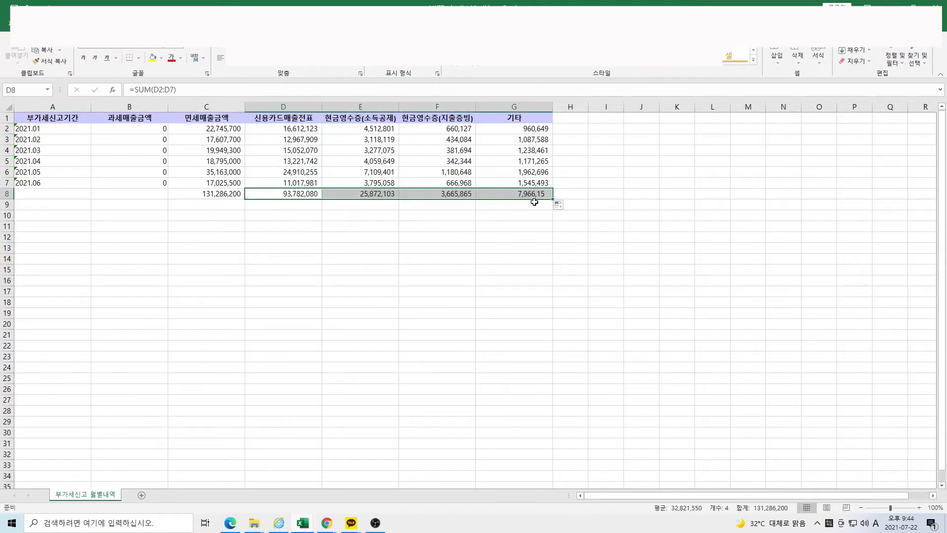
In D10 of the VATDeclarationMonthly workbook, sum the card and cash receipt totals D8:F8
{"action": "left_click", "coordinate": [295, 216]}
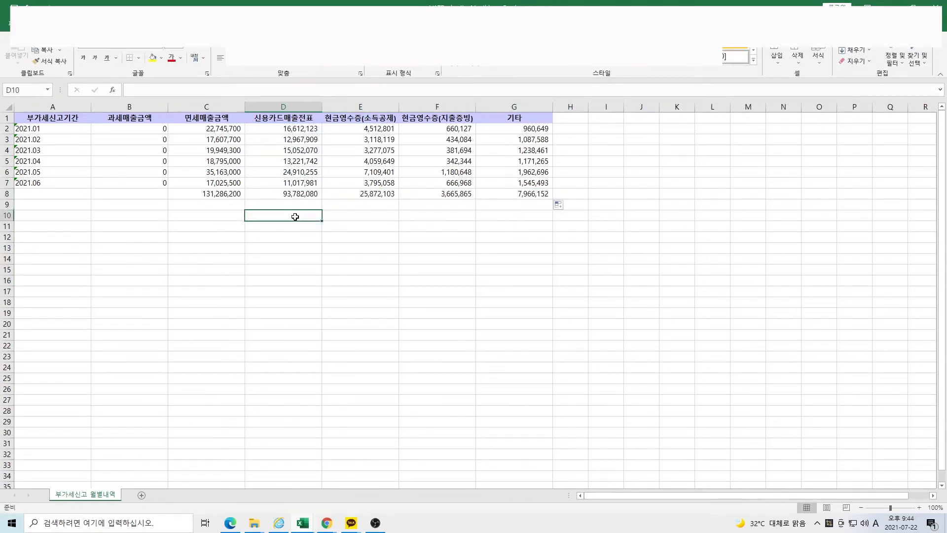
{"action": "type", "text": "=sum("}
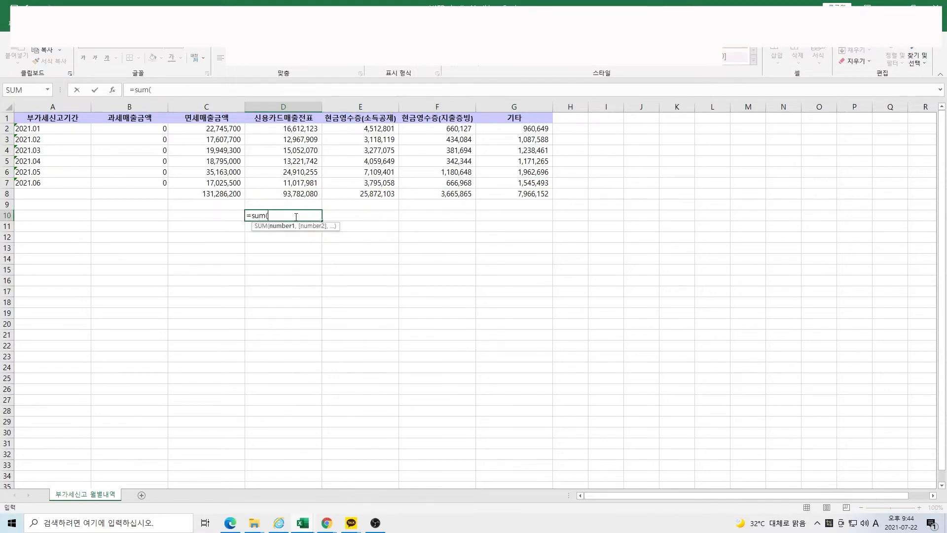
{"action": "left_click_drag", "start_coordinate": [298, 195], "coordinate": [437, 193]}
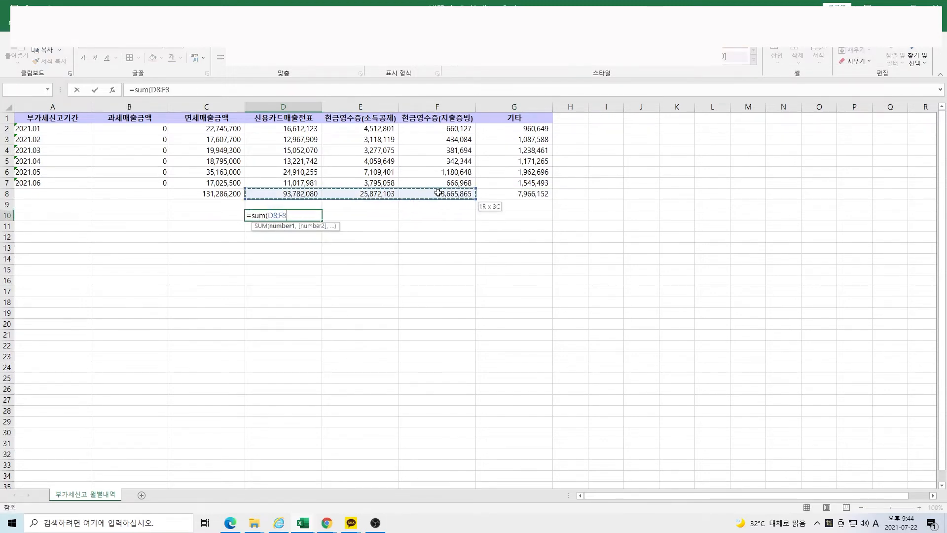
{"action": "key", "text": "Return"}
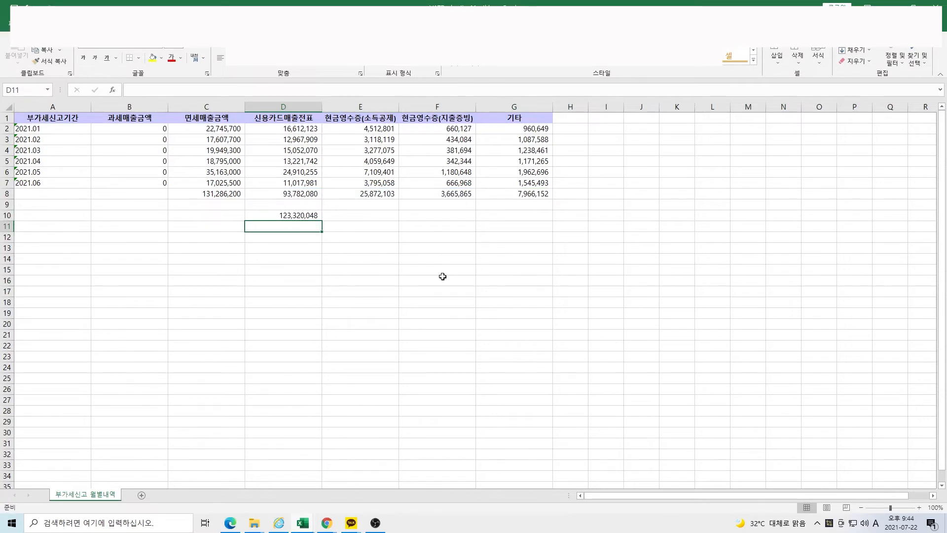
In the VATDeclarationMonthly (1) workbook, total D2:D5 with AutoSum in D6 and fill the formula across to G6
{"action": "mouse_move", "coordinate": [302, 523]}
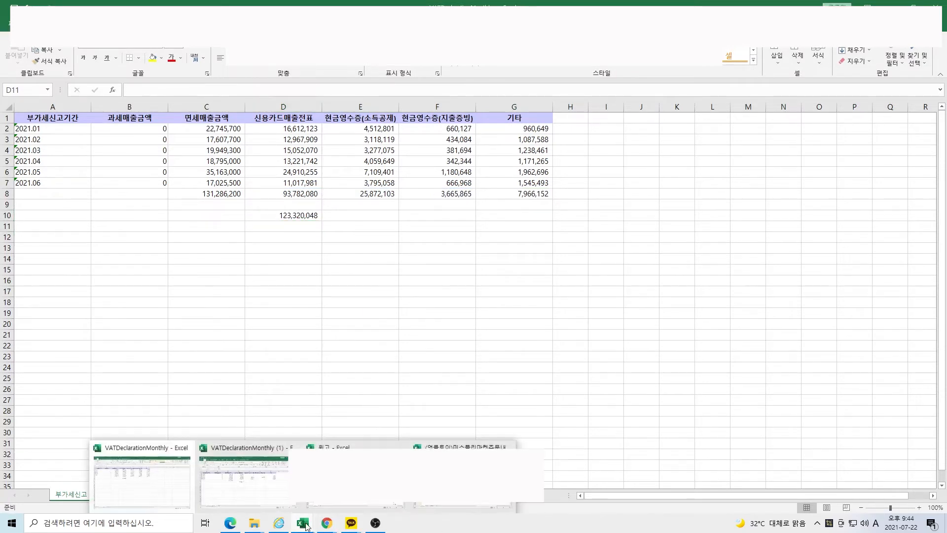
{"action": "left_click", "coordinate": [246, 483]}
{"action": "left_click_drag", "start_coordinate": [464, 368], "coordinate": [464, 398]}
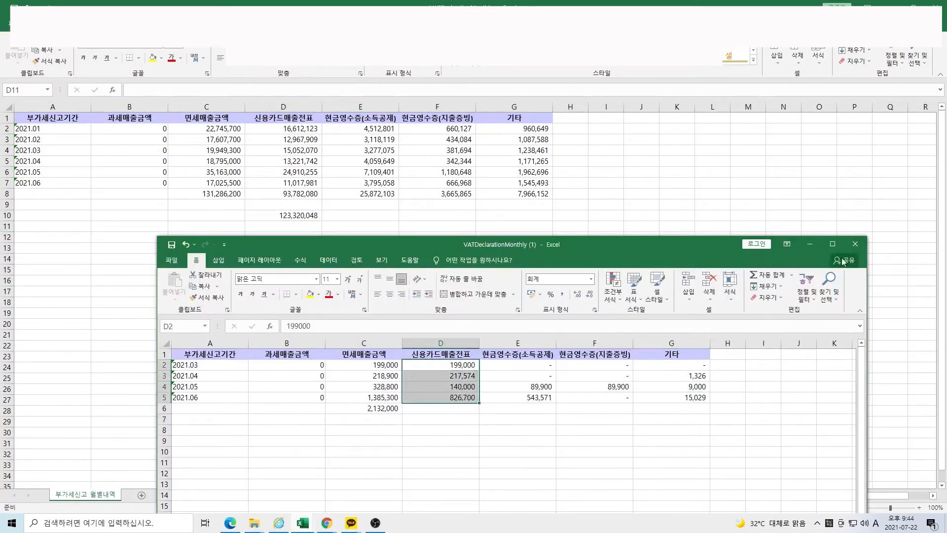
{"action": "left_click", "coordinate": [778, 278]}
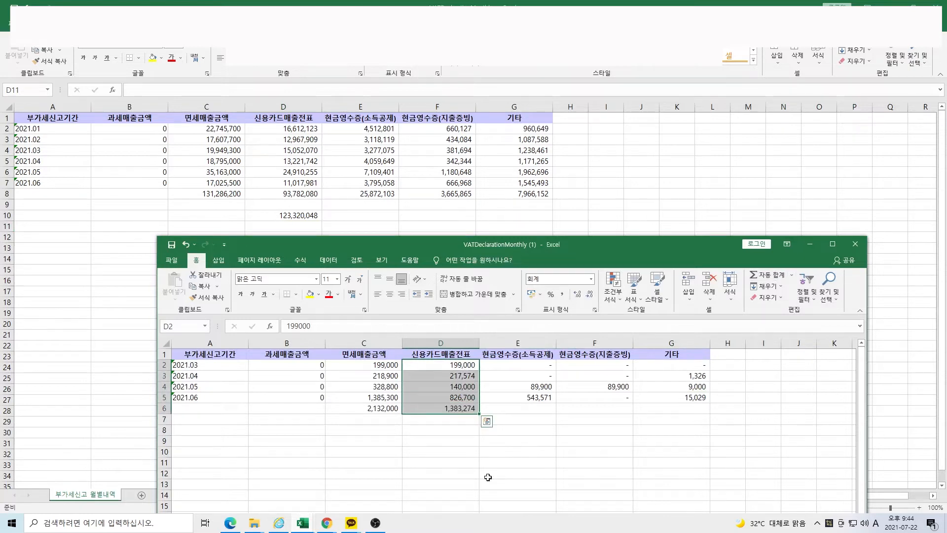
{"action": "left_click", "coordinate": [464, 410]}
{"action": "left_click_drag", "start_coordinate": [480, 416], "coordinate": [713, 413]}
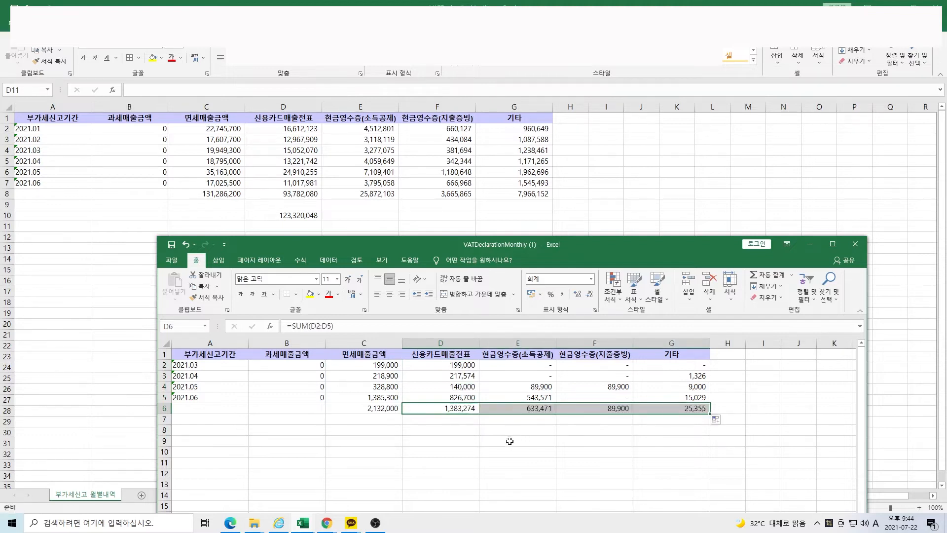
In D8 of VATDeclarationMonthly (1), sum the card and cash receipt totals D6:F6
{"action": "left_click", "coordinate": [472, 431]}
{"action": "type", "text": "=sum("}
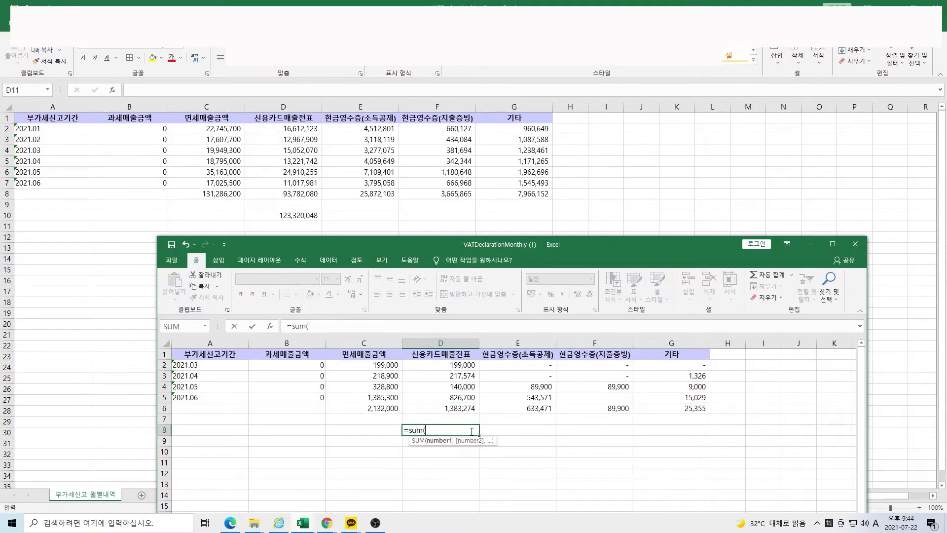
{"action": "left_click_drag", "start_coordinate": [466, 407], "coordinate": [592, 409]}
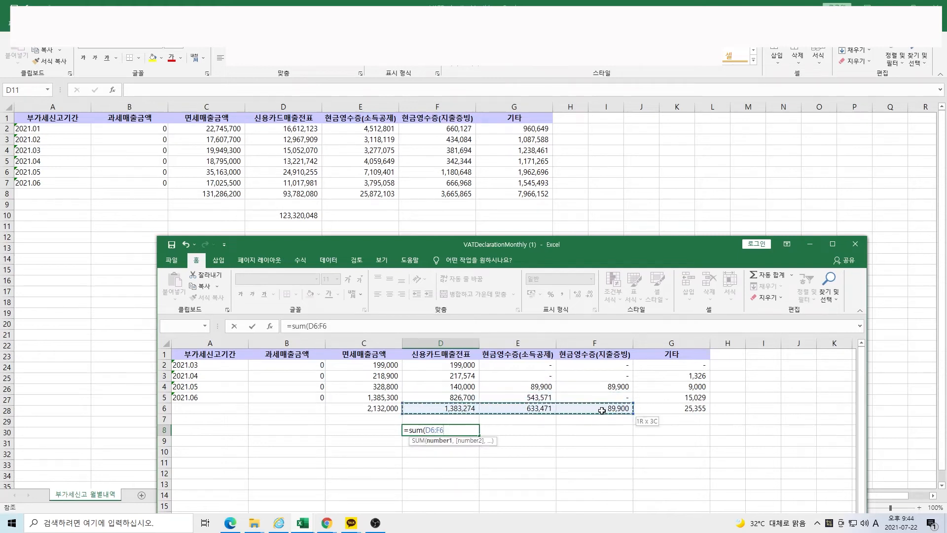
{"action": "key", "text": "Return"}
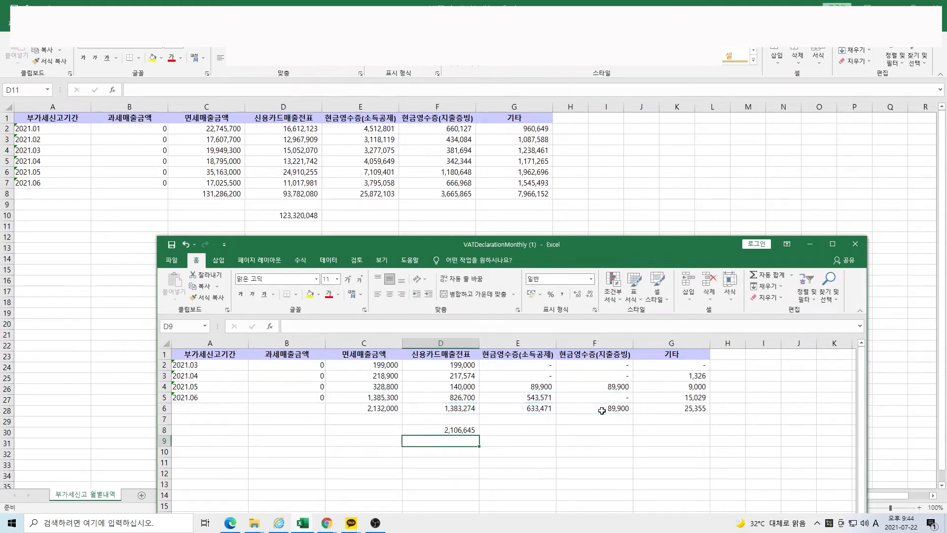
Copy D8 from VATDeclarationMonthly (1) and paste it as a value into D11 of the VATDeclarationMonthly workbook
{"action": "key", "text": "Up"}
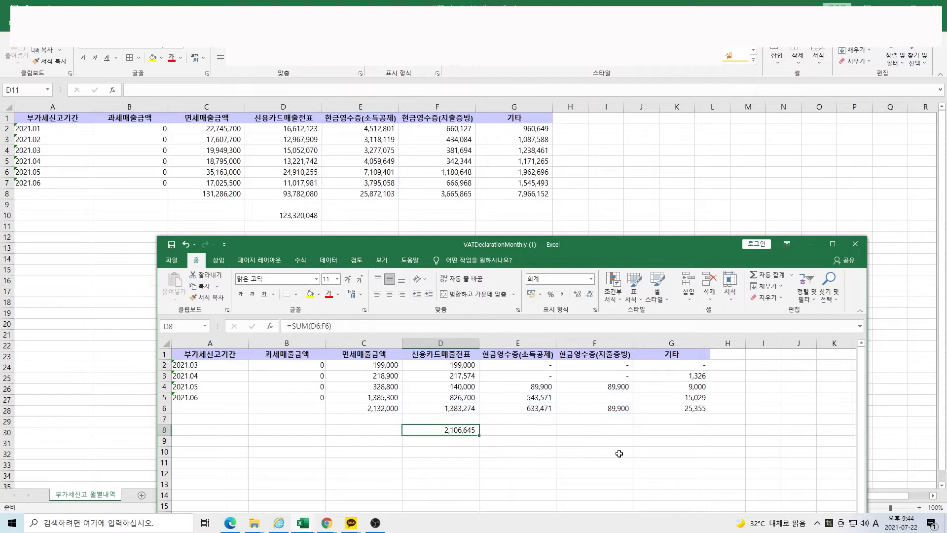
{"action": "key", "text": "ctrl+c"}
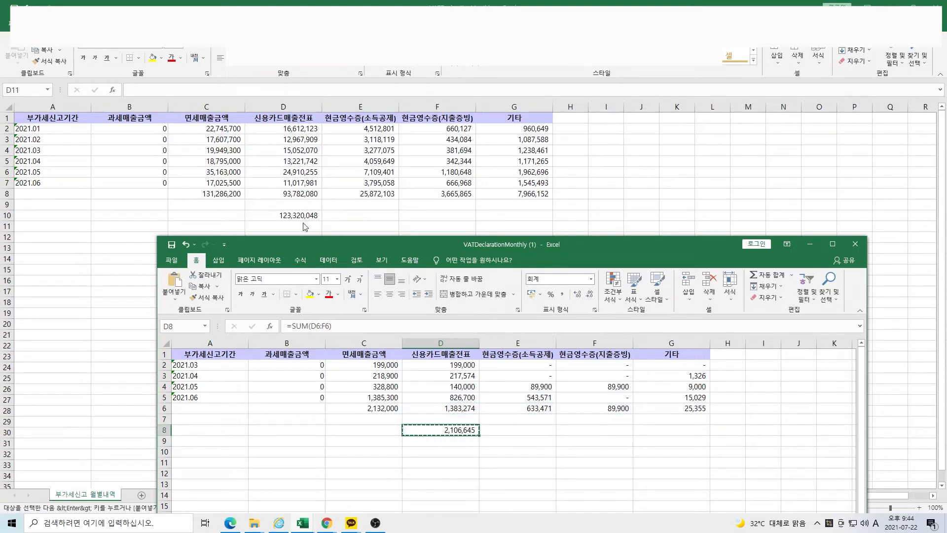
{"action": "left_click", "coordinate": [306, 226]}
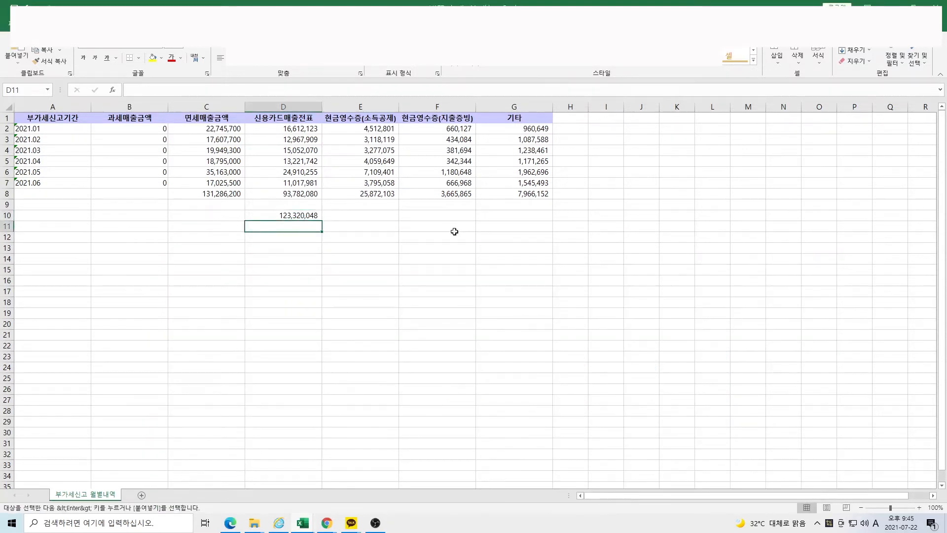
{"action": "left_click", "coordinate": [17, 63]}
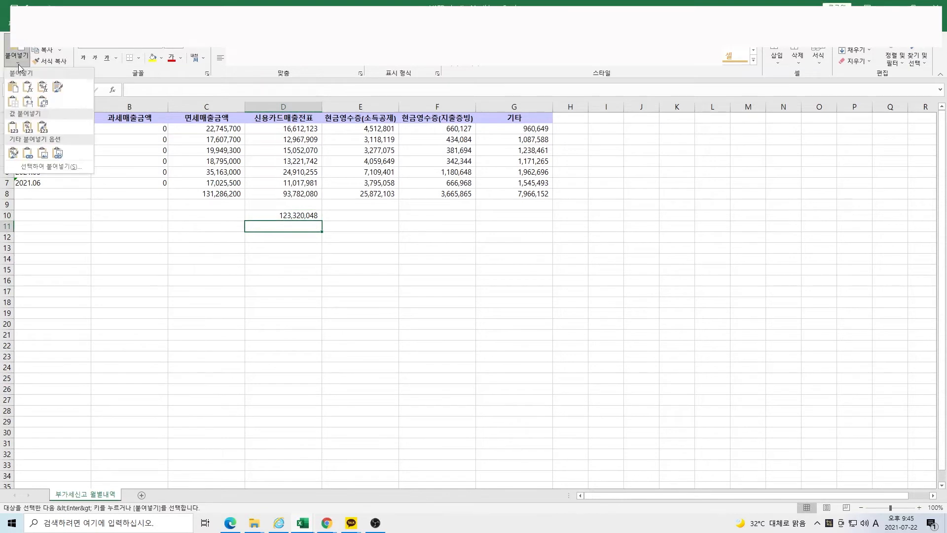
{"action": "left_click", "coordinate": [15, 126]}
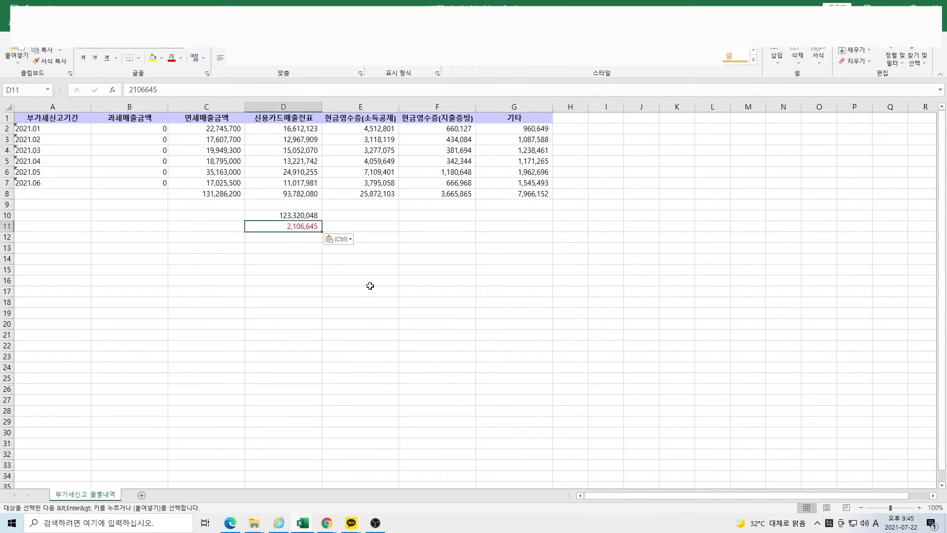
{"action": "key", "text": "alt+Tab"}
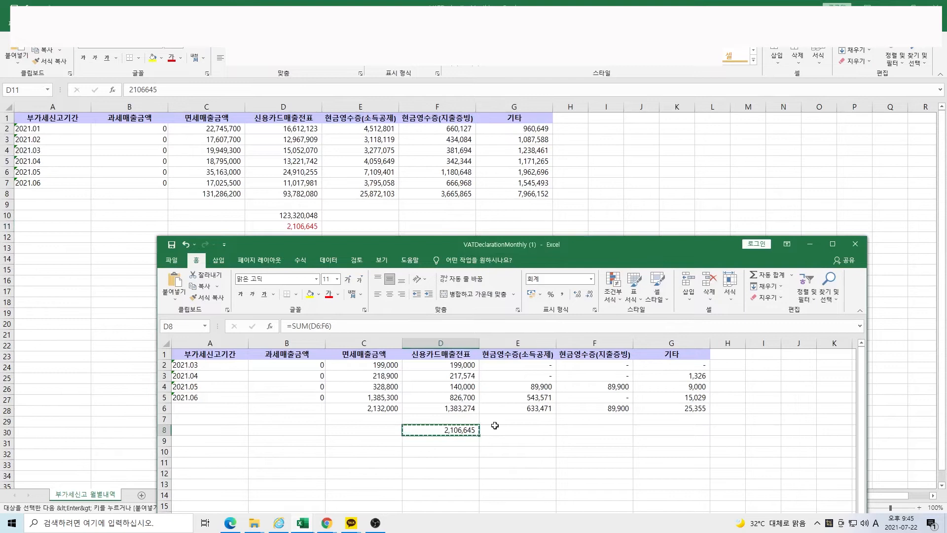
{"action": "key", "text": "alt+Tab"}
Total D10:D11 with AutoSum in D12 and highlight the D12 cell with yellow fill
{"action": "left_click_drag", "start_coordinate": [295, 216], "coordinate": [294, 226]}
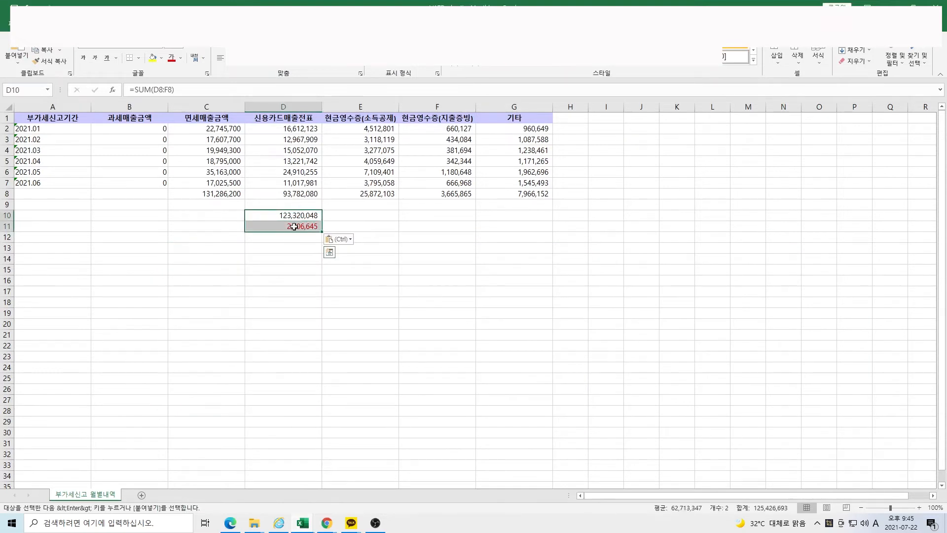
{"action": "left_click", "coordinate": [844, 42]}
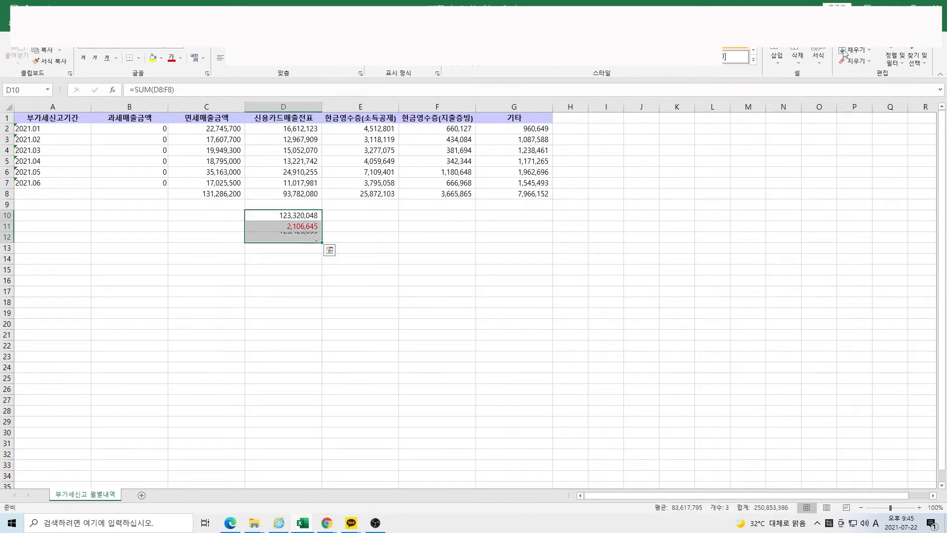
{"action": "left_click", "coordinate": [300, 238]}
{"action": "left_click", "coordinate": [153, 57]}
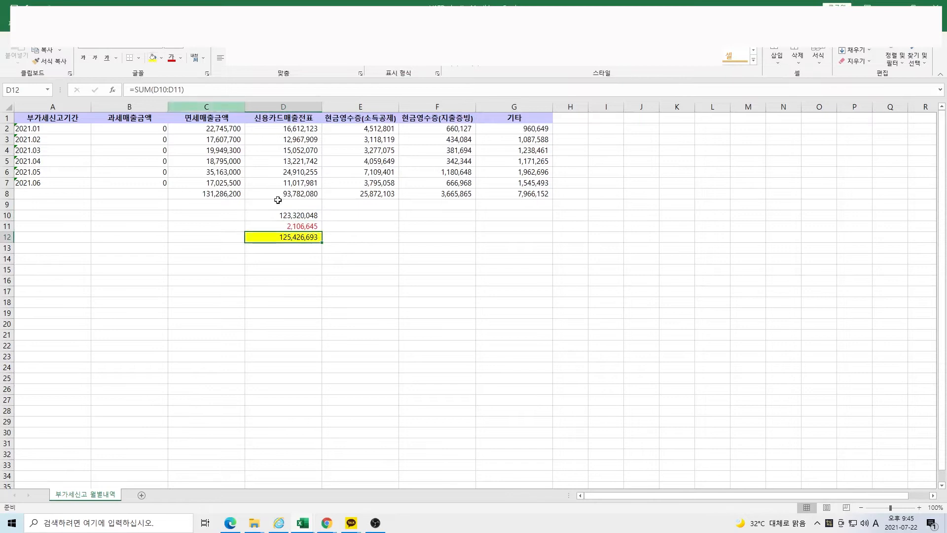
Change the font colour of the pasted amount in D11 to black
{"action": "left_click", "coordinate": [313, 216]}
{"action": "left_click", "coordinate": [313, 227]}
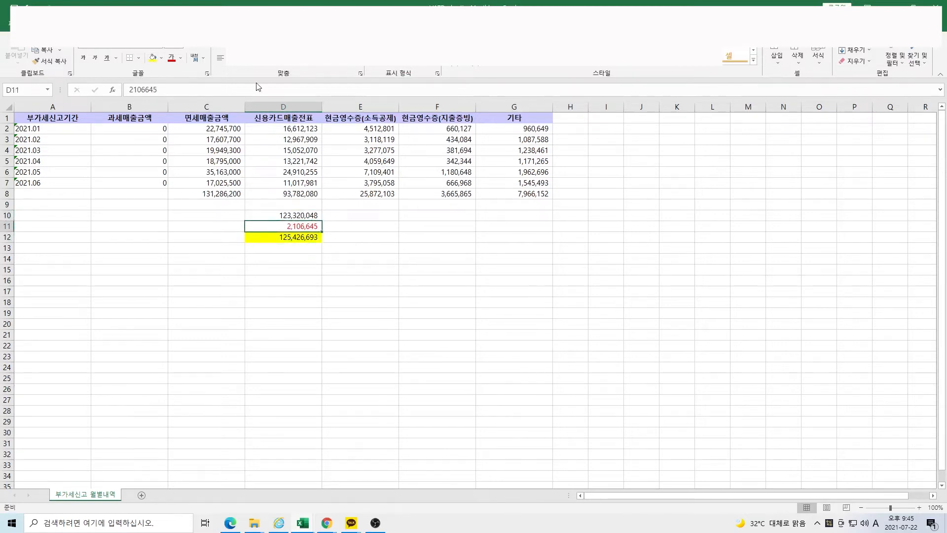
{"action": "left_click", "coordinate": [180, 58]}
{"action": "left_click", "coordinate": [183, 70]}
{"action": "left_click", "coordinate": [303, 237]}
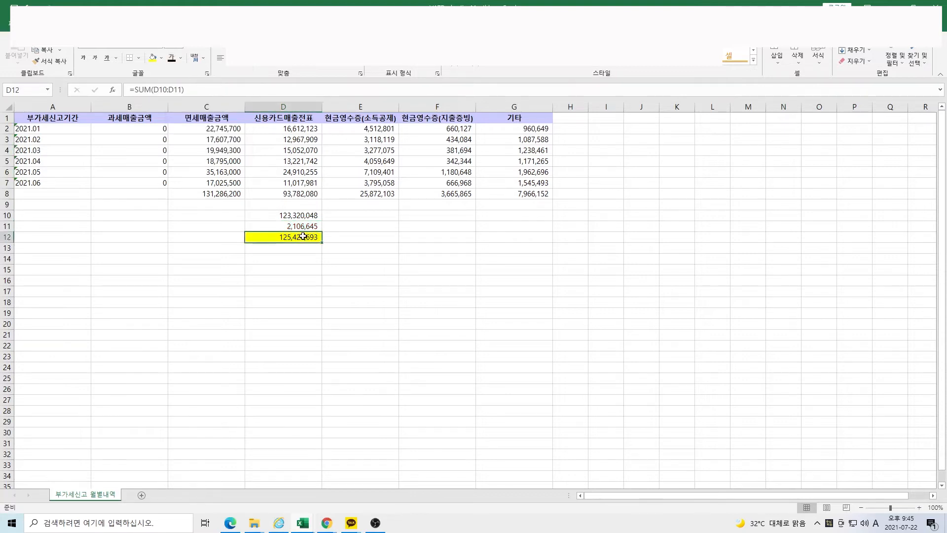
Copy the 기타 total in G6 of VATDeclarationMonthly (1) and paste it as a value into G11 of VATDeclarationMonthly
{"action": "left_click", "coordinate": [519, 214]}
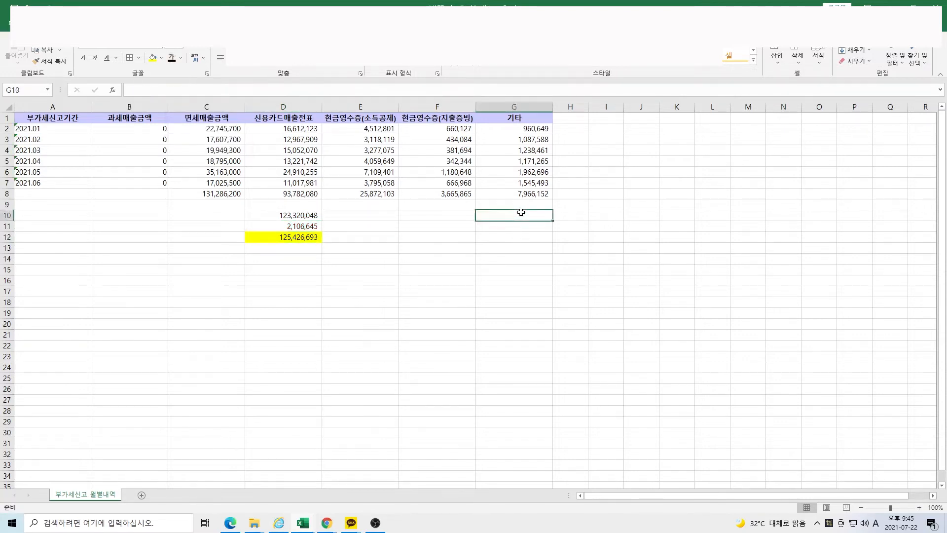
{"action": "left_click", "coordinate": [540, 193]}
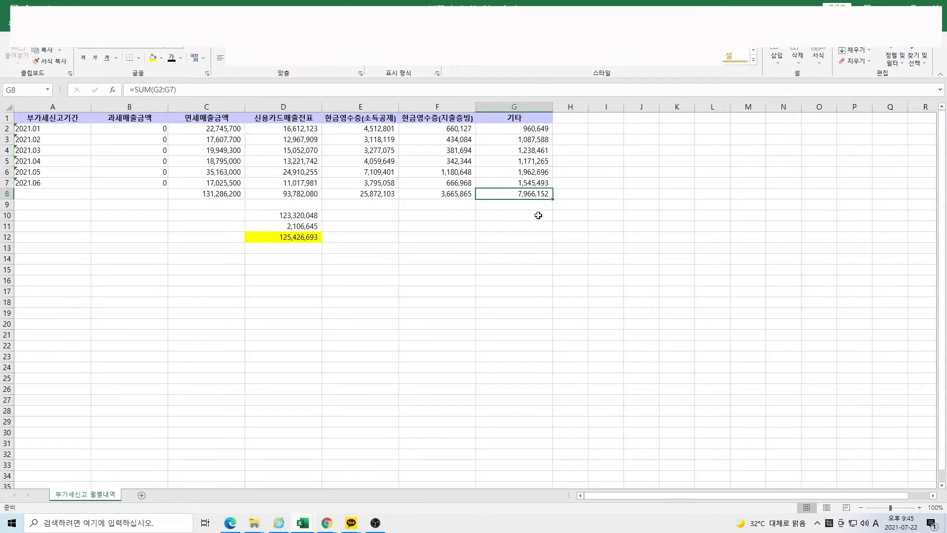
{"action": "left_click", "coordinate": [538, 215]}
{"action": "left_click", "coordinate": [537, 226]}
{"action": "key", "text": "alt+Tab"}
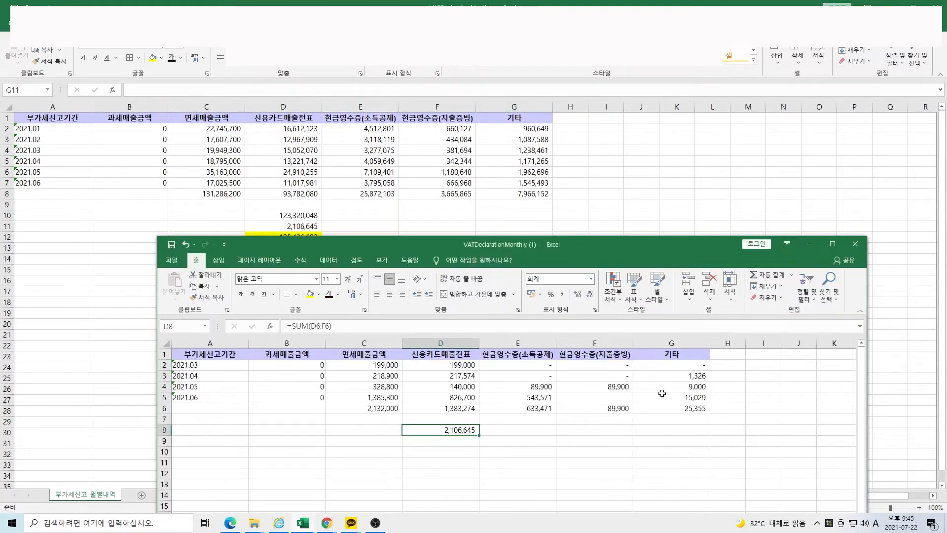
{"action": "left_click", "coordinate": [696, 409]}
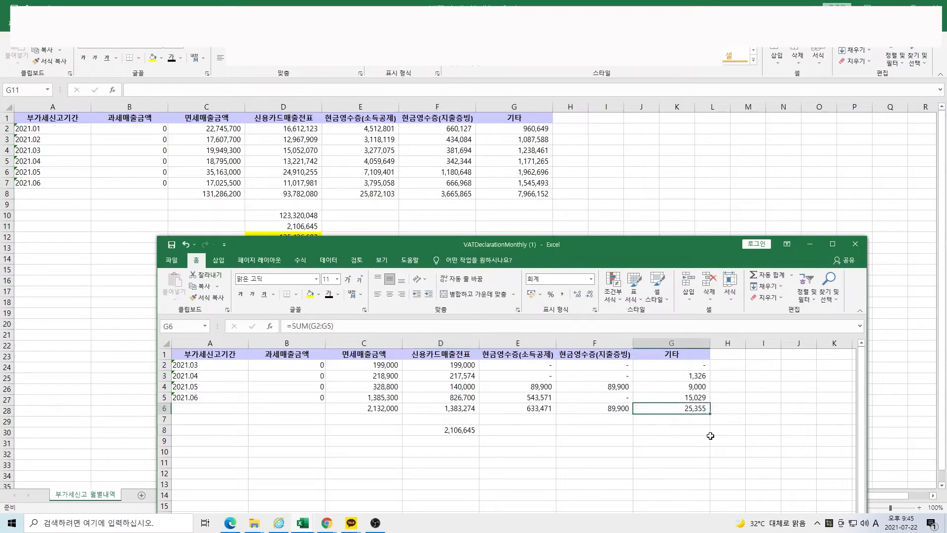
{"action": "key", "text": "ctrl+c"}
{"action": "key", "text": "alt+Tab"}
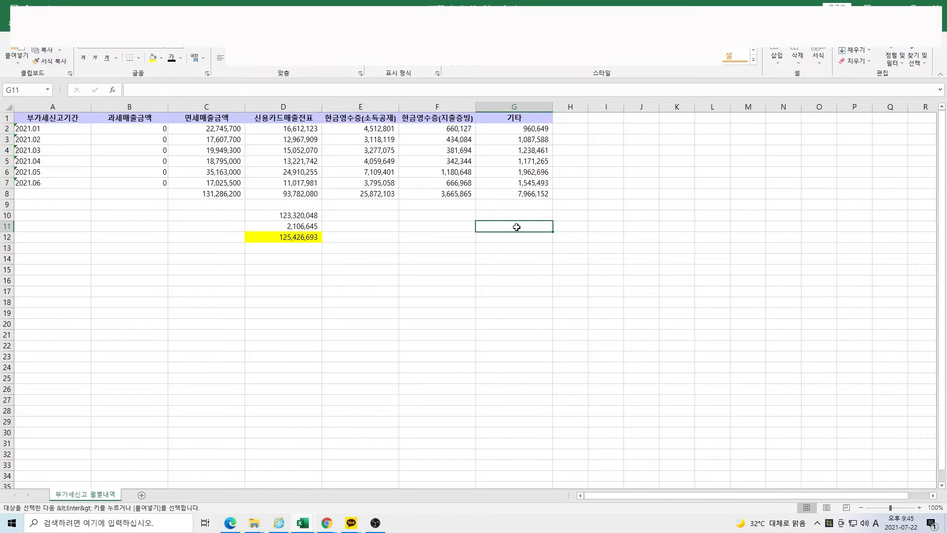
{"action": "left_click", "coordinate": [16, 62]}
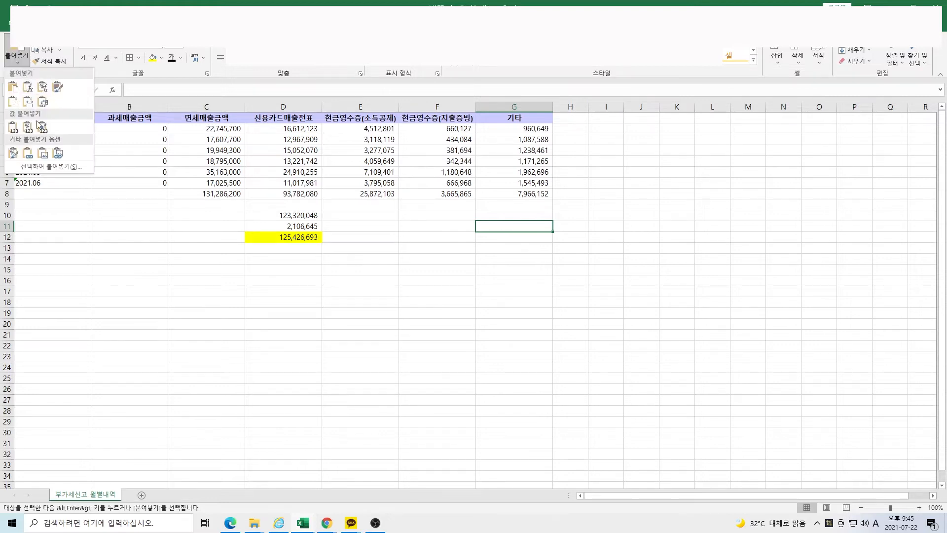
{"action": "left_click", "coordinate": [12, 128]}
Enter the sum of G8:G11 in G12 for the 기타 sales and highlight the cell with yellow fill
{"action": "left_click", "coordinate": [514, 237]}
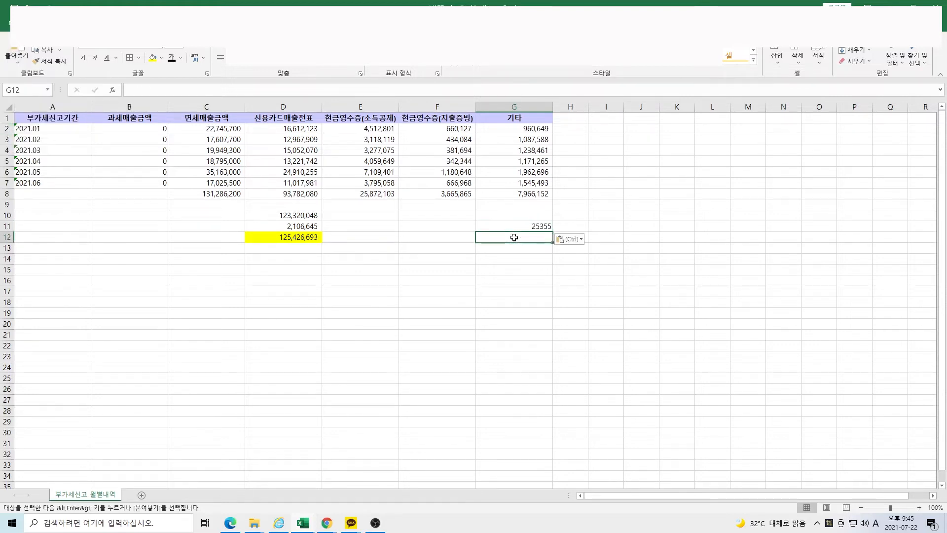
{"action": "type", "text": "=sum"}
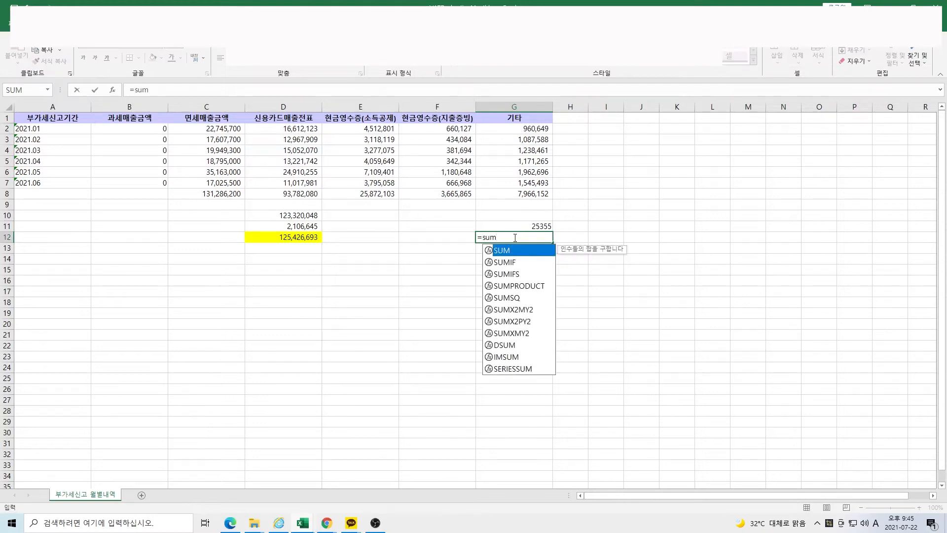
{"action": "type", "text": "("}
{"action": "left_click_drag", "start_coordinate": [537, 198], "coordinate": [541, 225]}
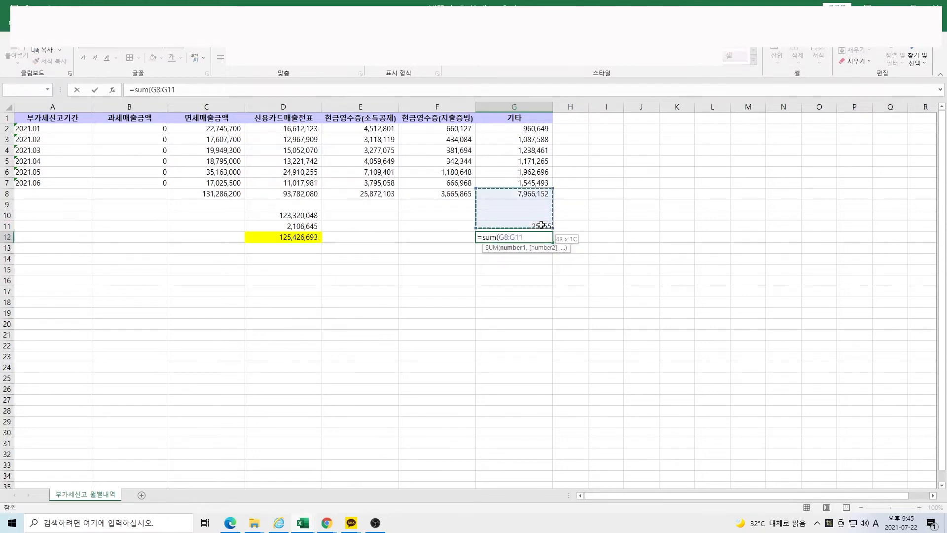
{"action": "type", "text": ")"}
{"action": "key", "text": "Return"}
{"action": "left_click", "coordinate": [535, 237]}
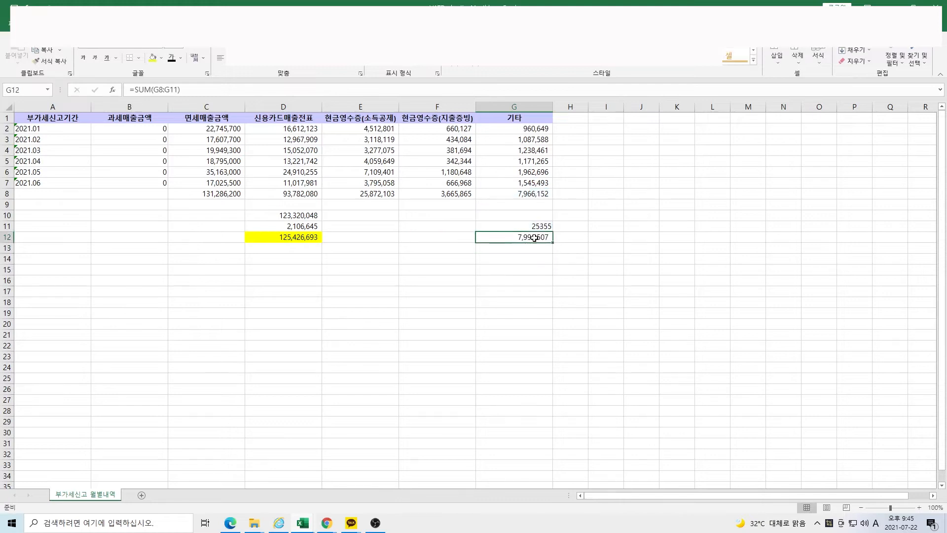
{"action": "left_click", "coordinate": [154, 58]}
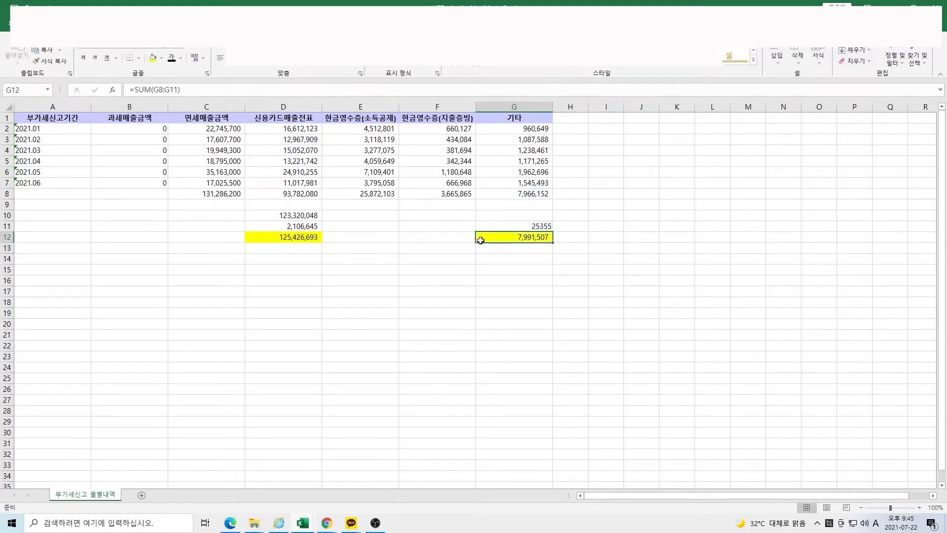
Shrink the VATDeclarationMonthly window and move it below the sales amount fields of the Hometax simplified return form
{"action": "left_click", "coordinate": [913, 6]}
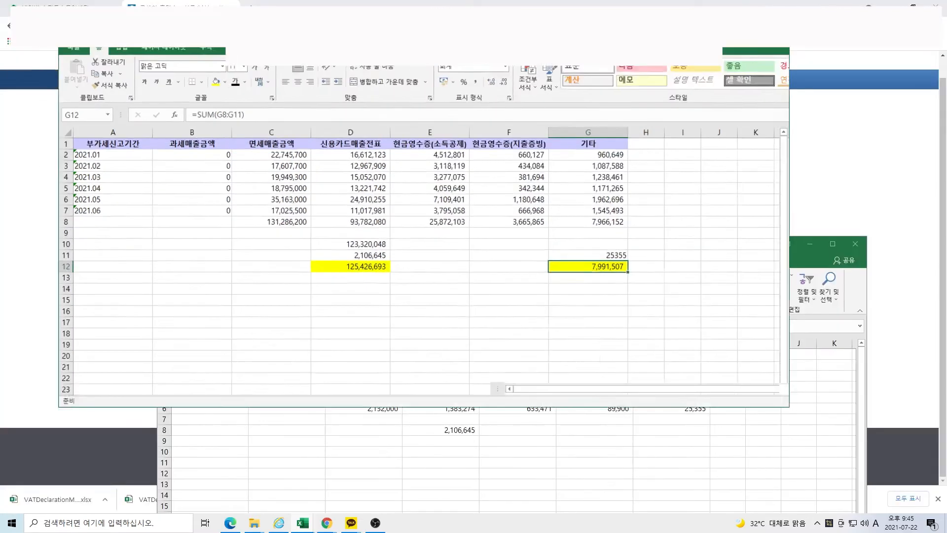
{"action": "left_click_drag", "start_coordinate": [469, 41], "coordinate": [587, 296]}
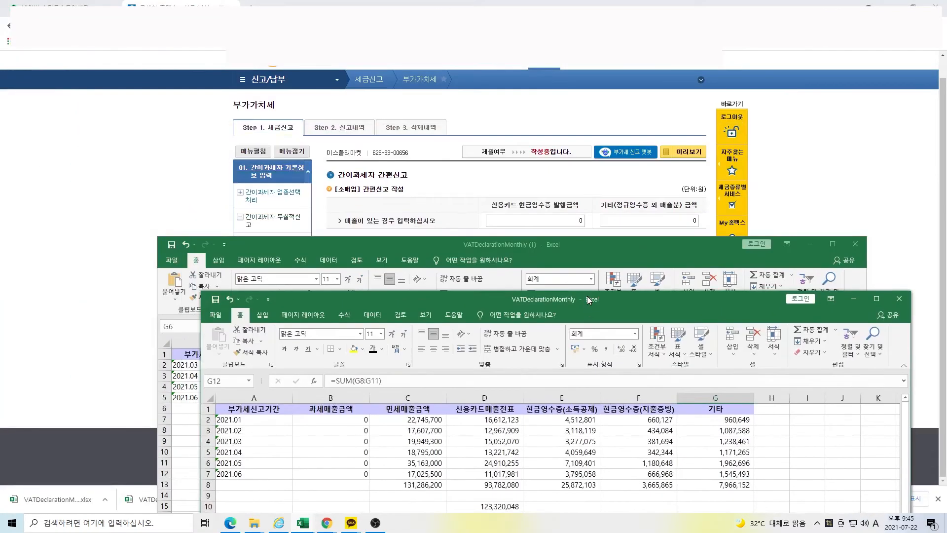
Minimise VATDeclarationMonthly (1) and arrange a smaller VATDeclarationMonthly window so its row 12 totals show beneath the Hometax sales fields
{"action": "left_click", "coordinate": [809, 245]}
{"action": "left_click_drag", "start_coordinate": [578, 305], "coordinate": [389, 149]}
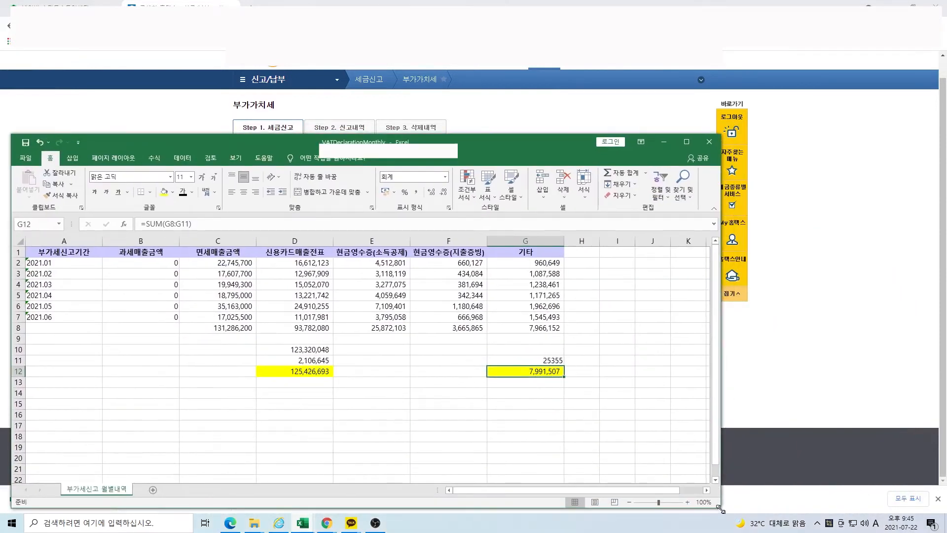
{"action": "left_click_drag", "start_coordinate": [720, 509], "coordinate": [627, 466]}
{"action": "left_click_drag", "start_coordinate": [401, 151], "coordinate": [611, 290]}
{"action": "scroll", "coordinate": [584, 372], "scroll_direction": "down", "scroll_amount": 2}
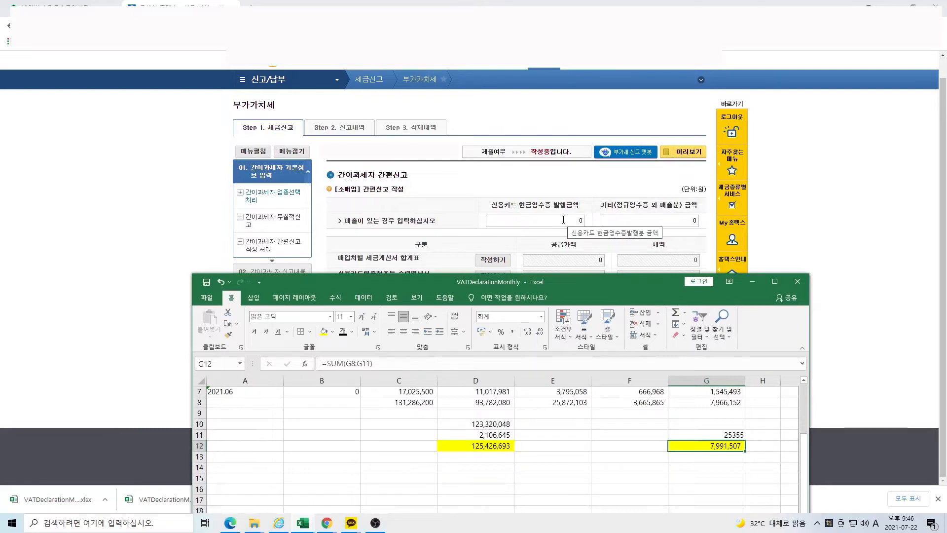
Enter 125,426,693 as the 신용카드·현금영수증 발행금액 in the Hometax simplified return
{"action": "left_click", "coordinate": [564, 219]}
{"action": "type", "text": "125,426,69"}
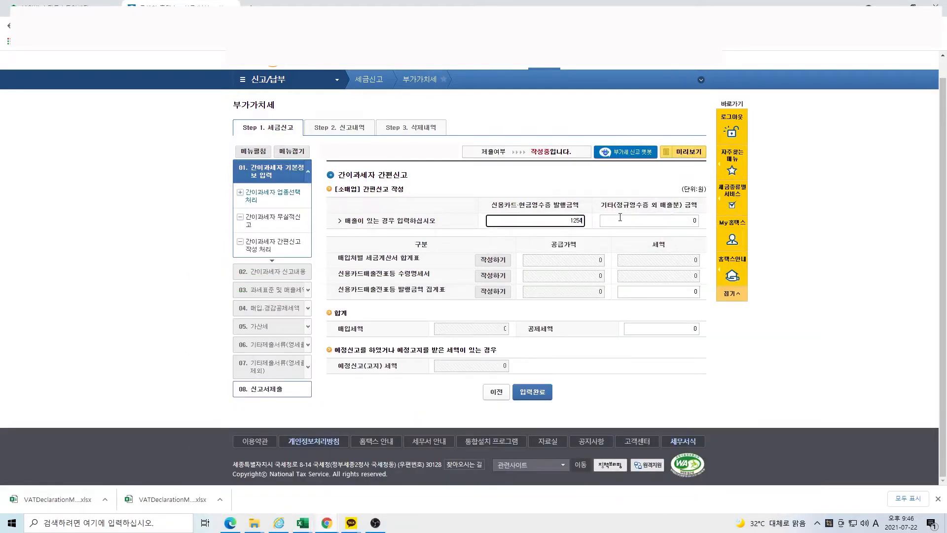
{"action": "type", "text": "3"}
Enter the G12 total, 7,991,507, as the 기타(정규영수증 외 매출분) 금액 in the return
{"action": "left_click", "coordinate": [620, 217]}
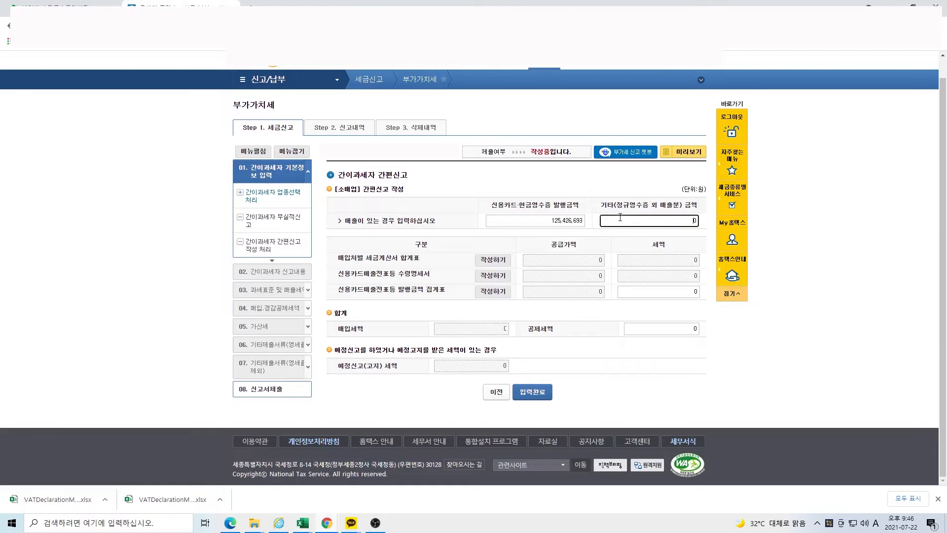
{"action": "key", "text": "alt+Tab"}
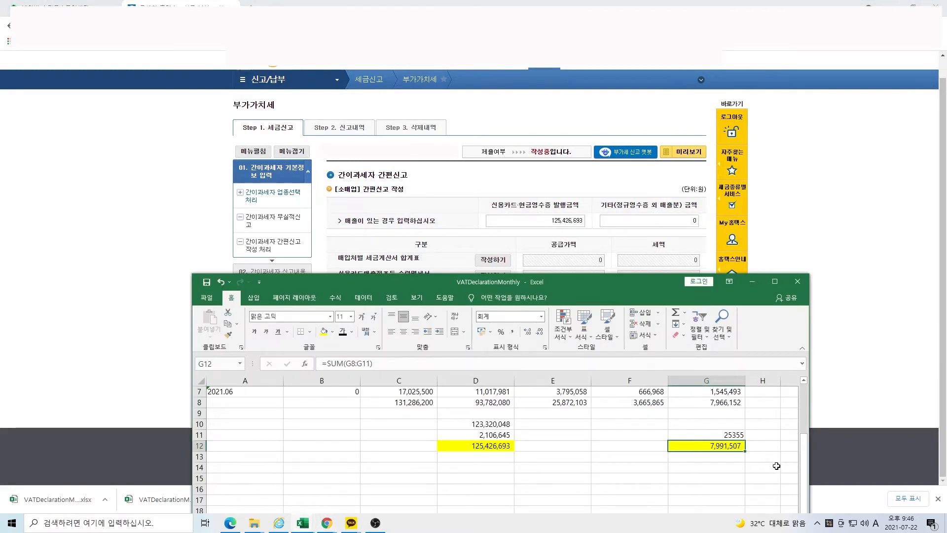
{"action": "left_click", "coordinate": [693, 223]}
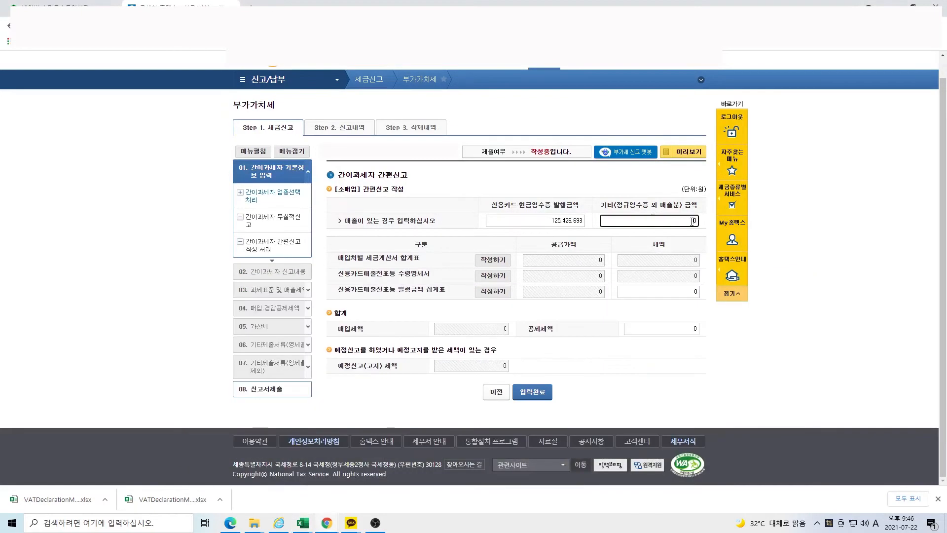
{"action": "type", "text": "7,991,507"}
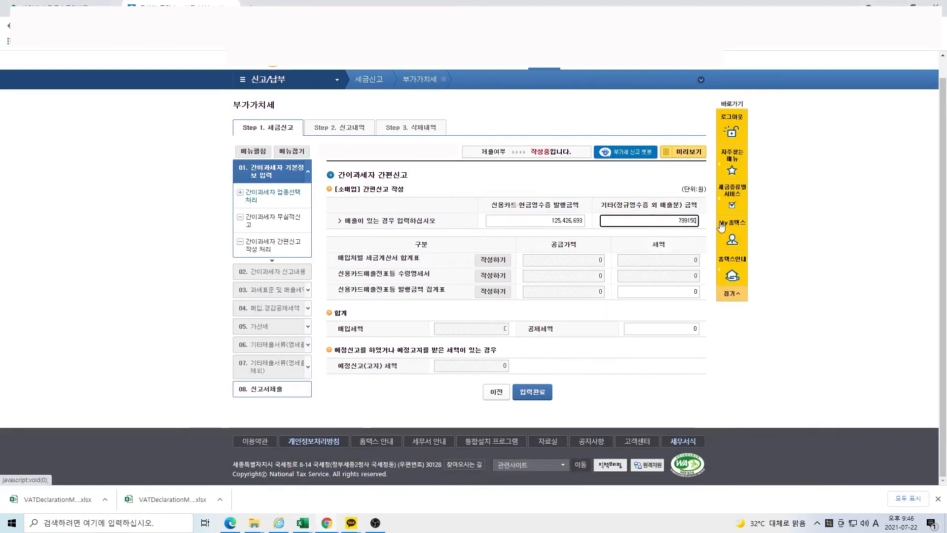
{"action": "left_click", "coordinate": [804, 374]}
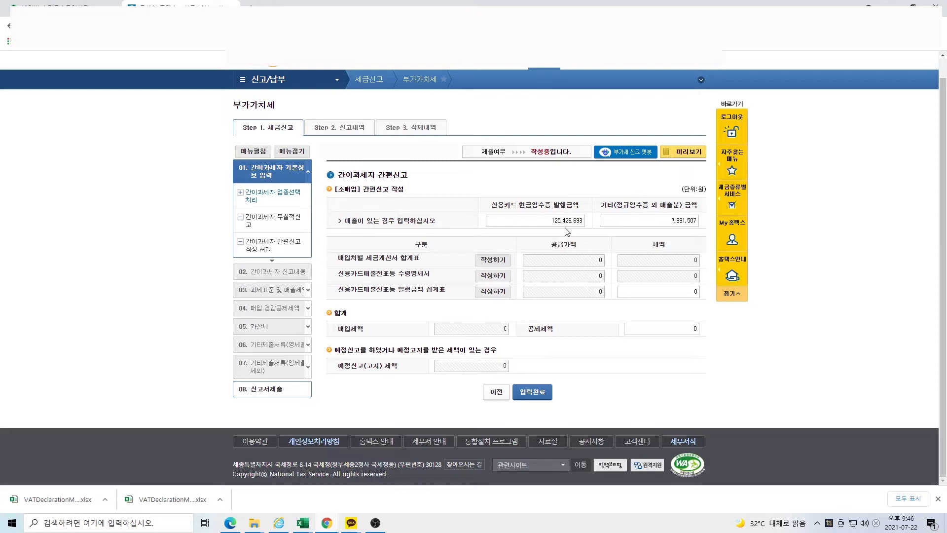
Check the two sales amounts entered in the return against the yellow totals in VATDeclarationMonthly
{"action": "key", "text": "alt+Tab"}
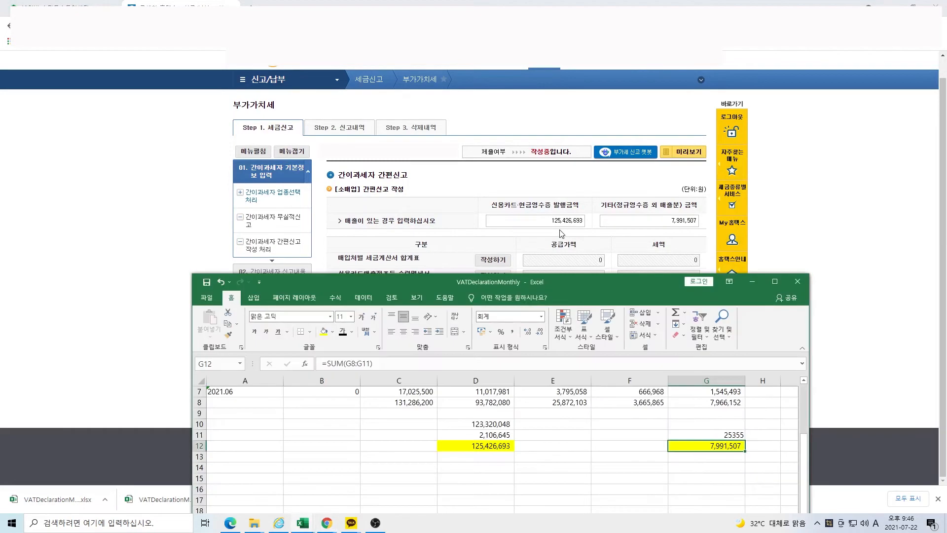
{"action": "scroll", "coordinate": [390, 420], "scroll_direction": "up", "scroll_amount": 2}
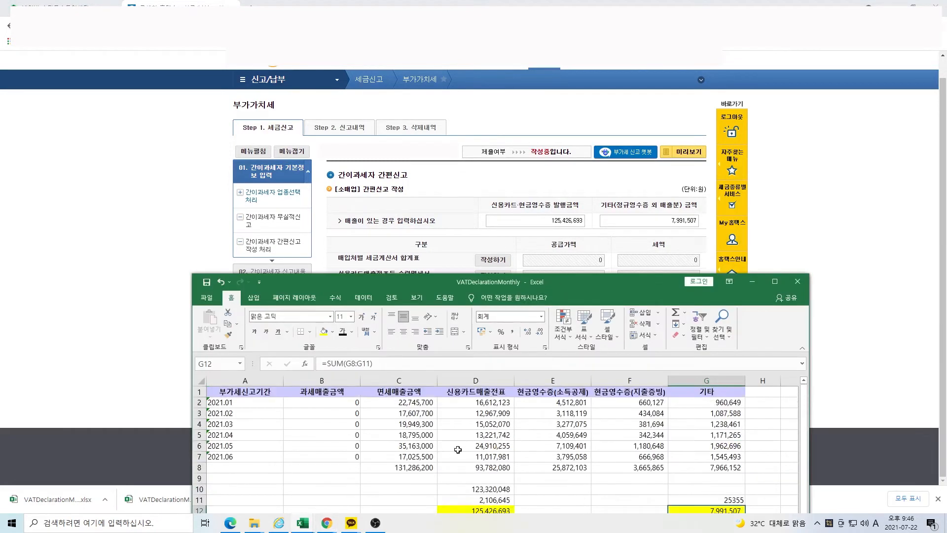
{"action": "scroll", "coordinate": [405, 470], "scroll_direction": "down", "scroll_amount": 1}
{"action": "scroll", "coordinate": [649, 476], "scroll_direction": "down", "scroll_amount": 1}
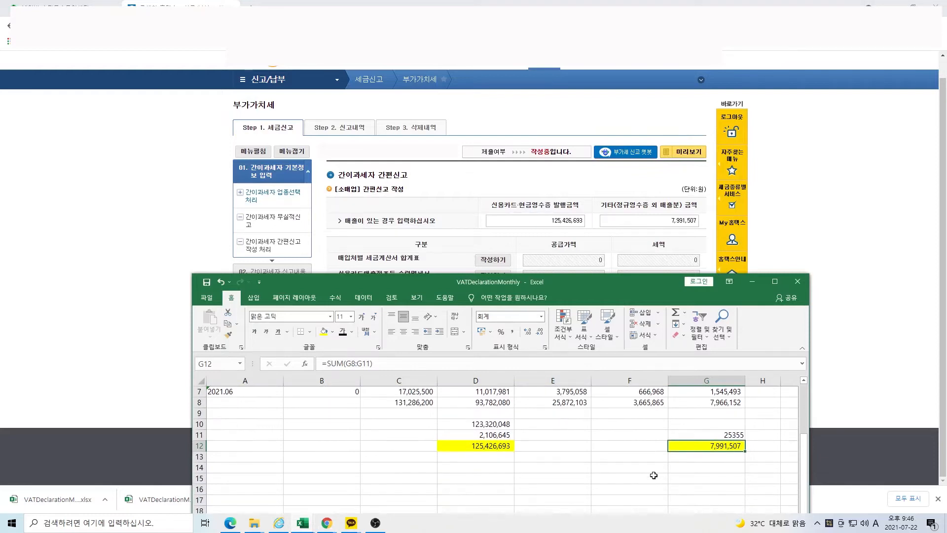
{"action": "left_click", "coordinate": [809, 225]}
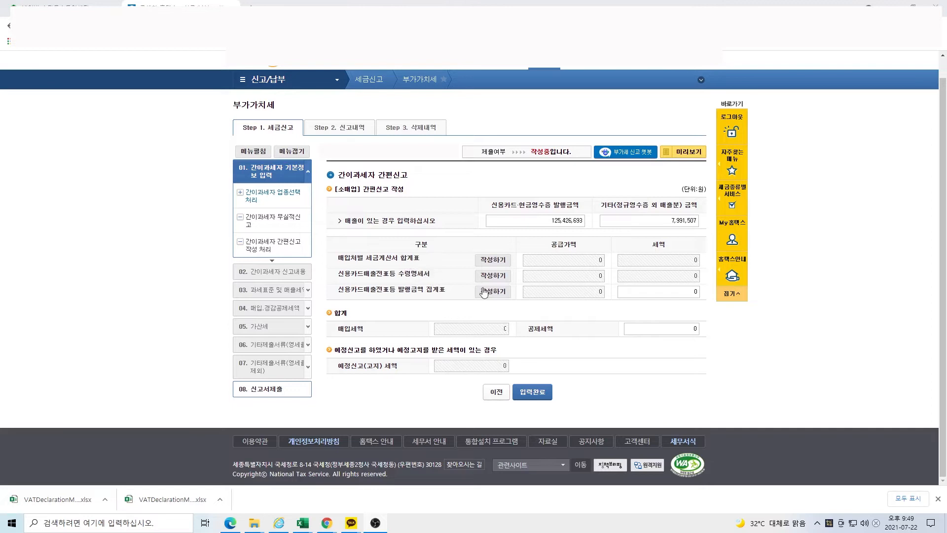
Open the 매입처별 세금계산서 합계표 form and load the electronic tax invoices into it
{"action": "left_click", "coordinate": [486, 261]}
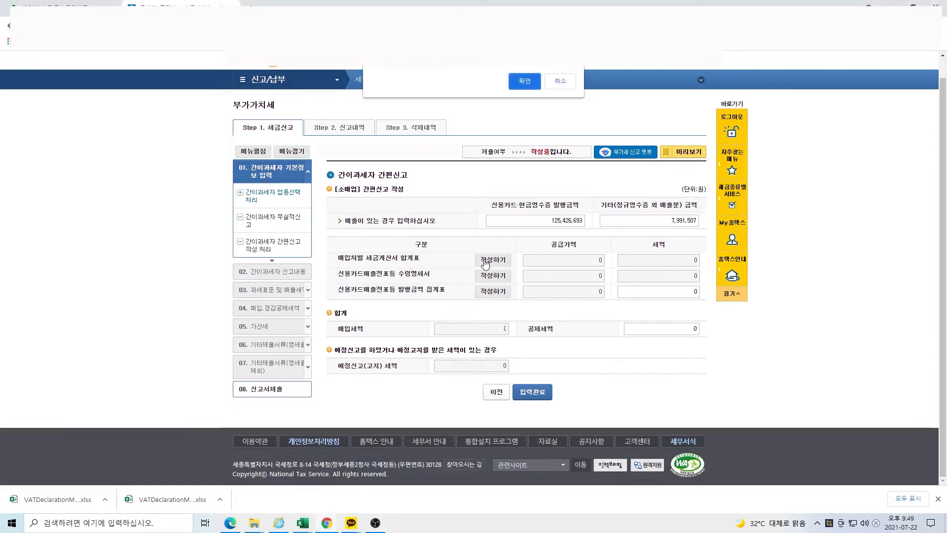
{"action": "left_click", "coordinate": [524, 83]}
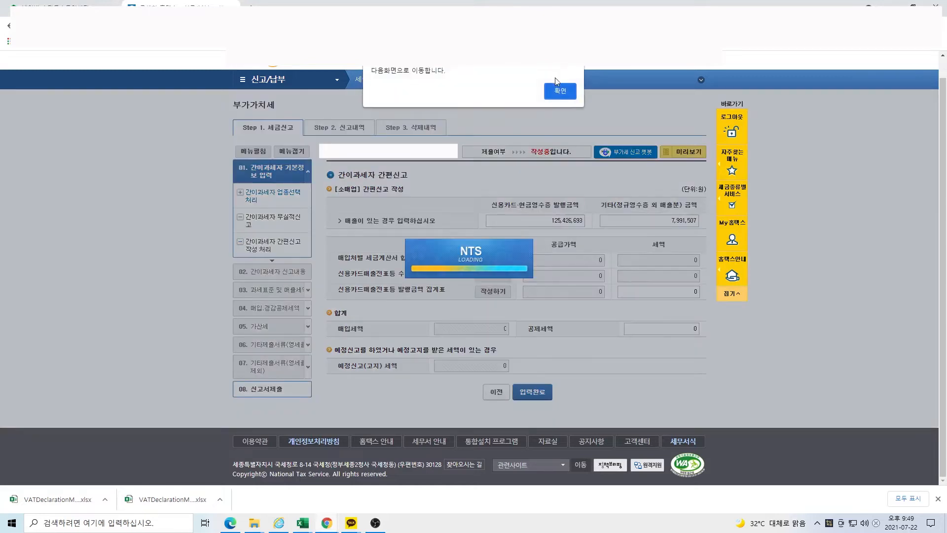
{"action": "left_click", "coordinate": [561, 88]}
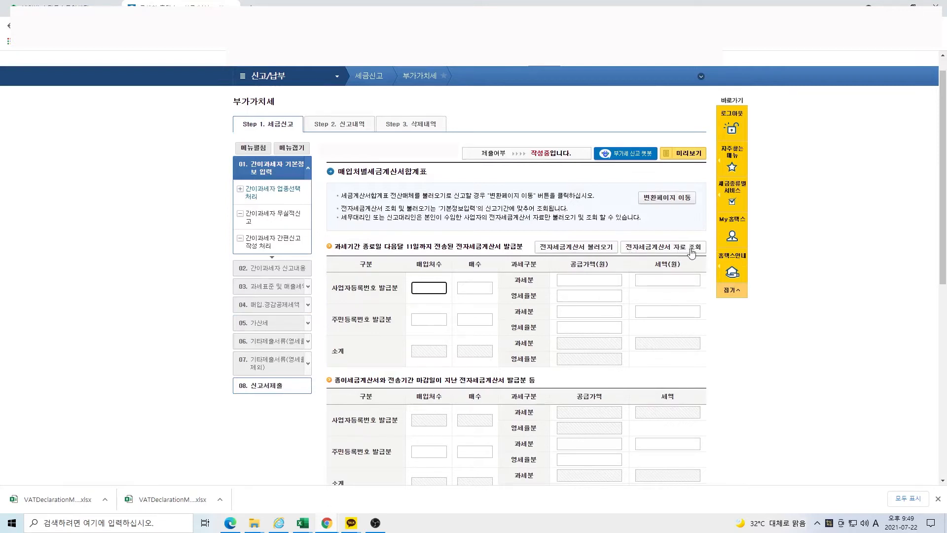
{"action": "left_click", "coordinate": [567, 250]}
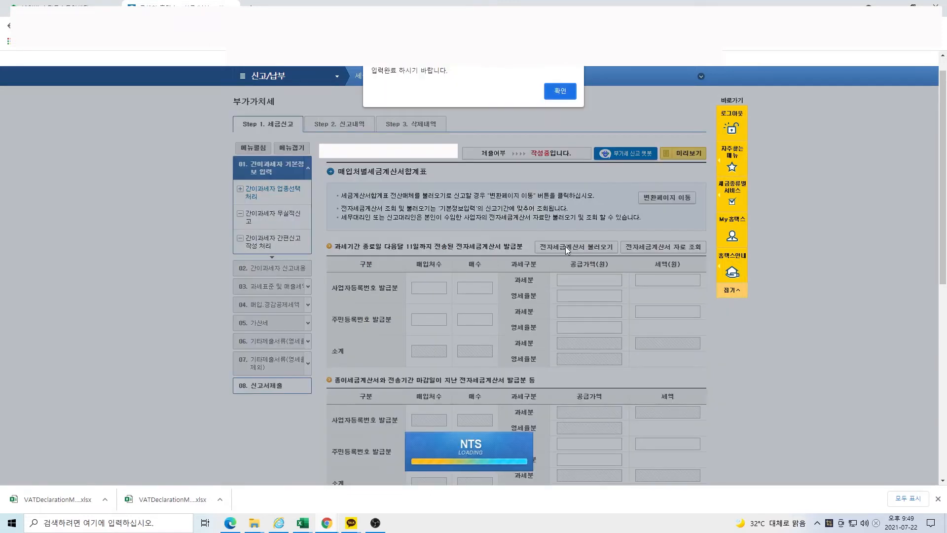
{"action": "left_click", "coordinate": [561, 91]}
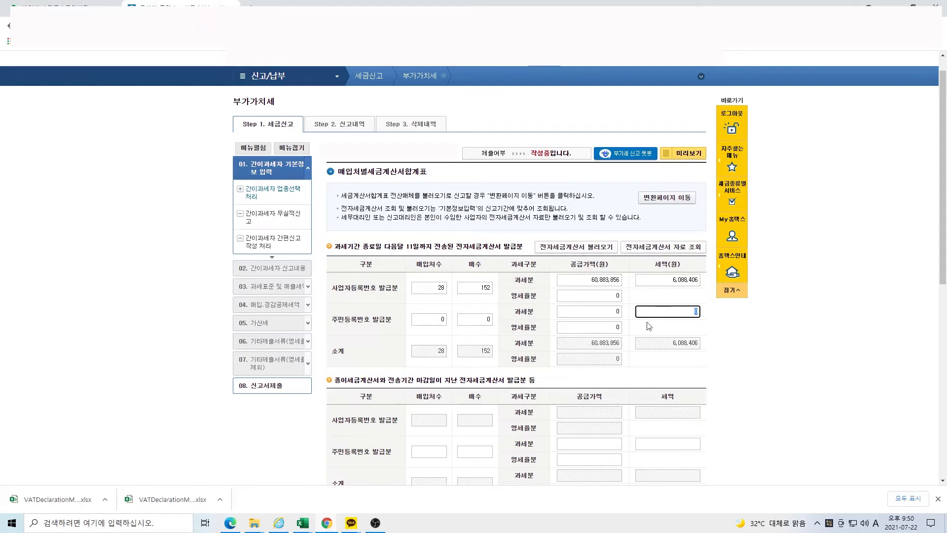
Review the purchase e-tax invoice summary and its per-supplier details for invoices sent by the 11th, closing the lookup window when finished
{"action": "left_click", "coordinate": [700, 250]}
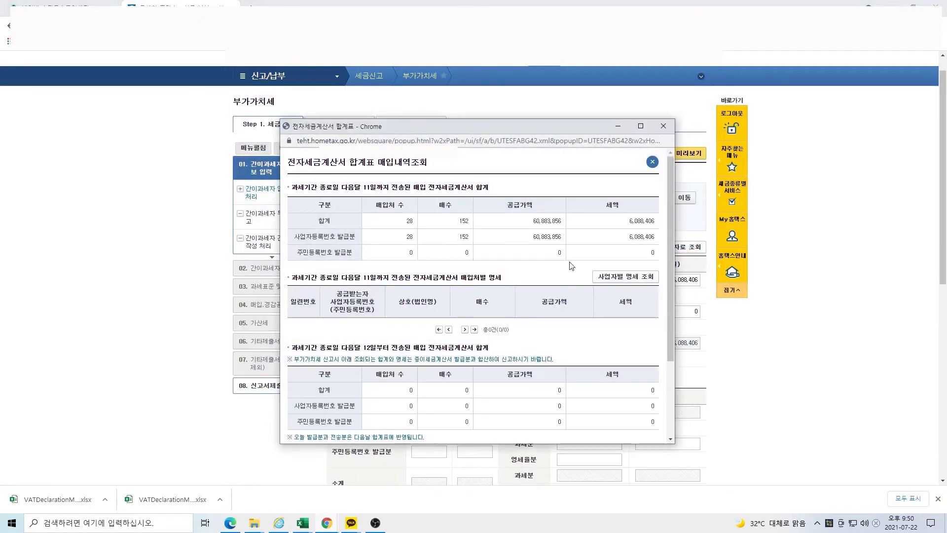
{"action": "scroll", "coordinate": [587, 232], "scroll_direction": "down", "scroll_amount": 3}
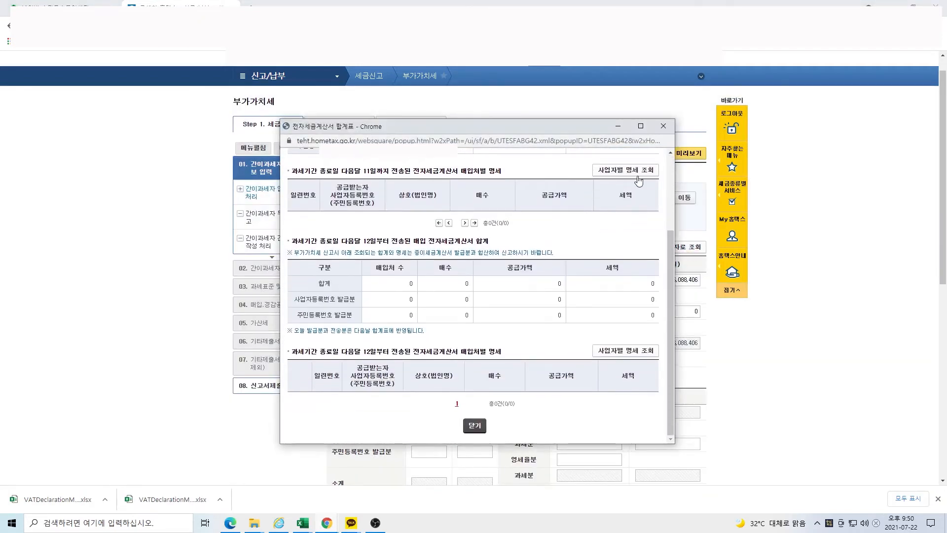
{"action": "left_click", "coordinate": [636, 173]}
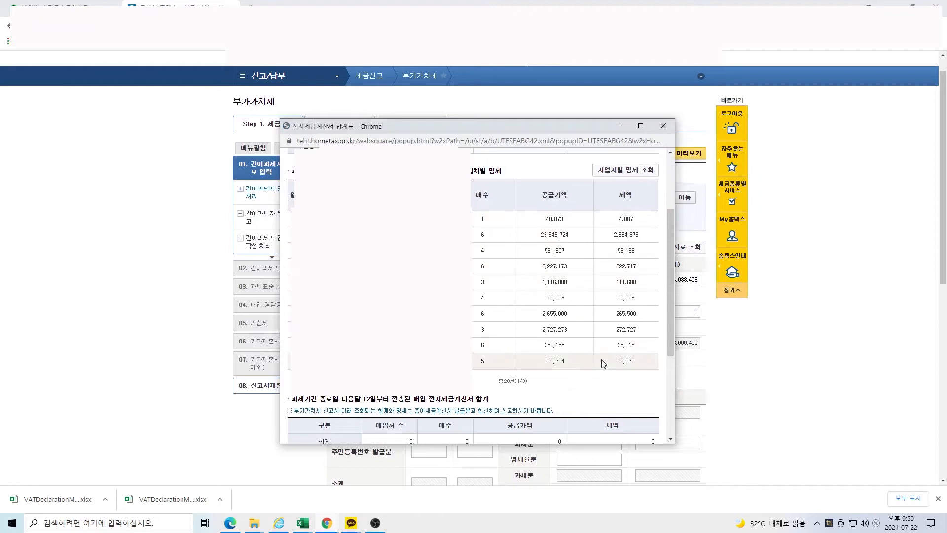
{"action": "scroll", "coordinate": [608, 355], "scroll_direction": "down", "scroll_amount": 1}
{"action": "scroll", "coordinate": [608, 355], "scroll_direction": "down", "scroll_amount": 3}
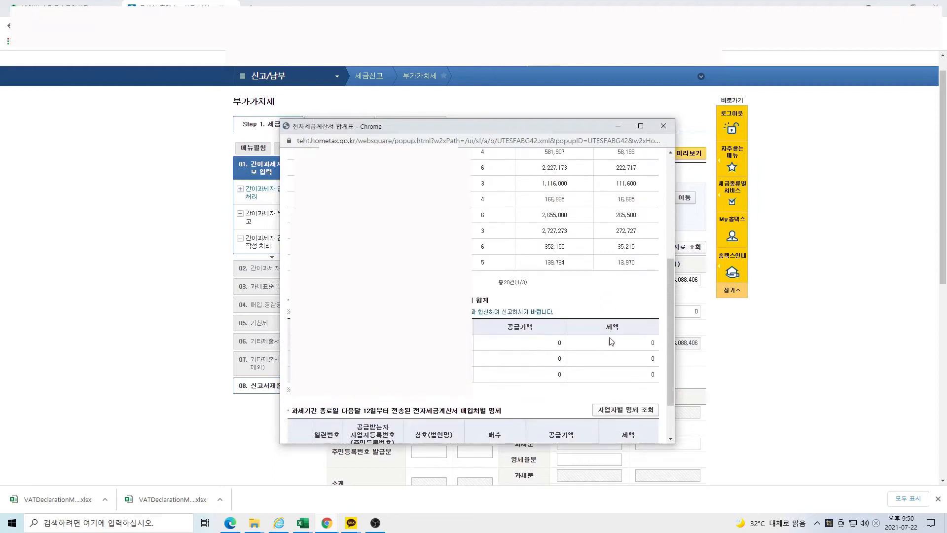
{"action": "left_click", "coordinate": [662, 123]}
Review the 매입처별 세금계산서 합계표 down to its totals and complete the entry, leaving the paper invoice section blank
{"action": "scroll", "coordinate": [799, 435], "scroll_direction": "down", "scroll_amount": 2}
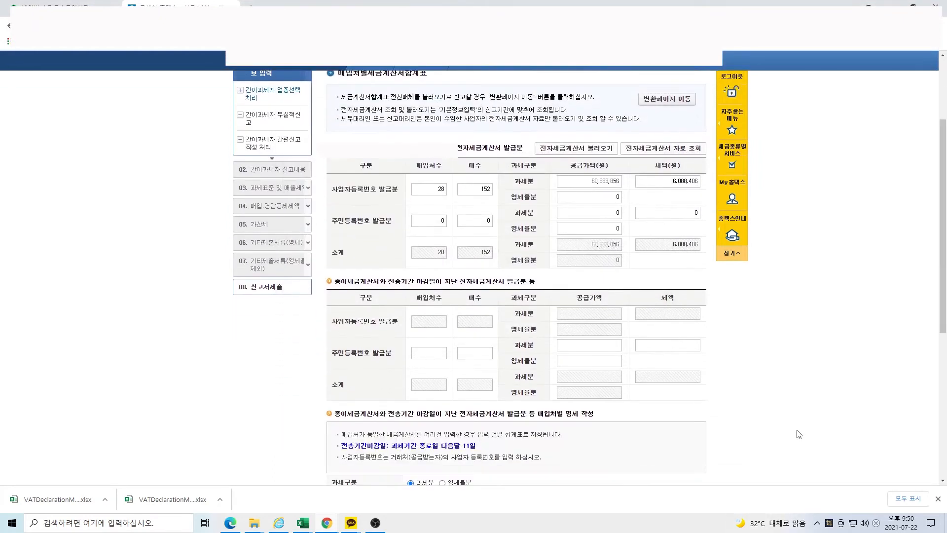
{"action": "scroll", "coordinate": [799, 434], "scroll_direction": "down", "scroll_amount": 2}
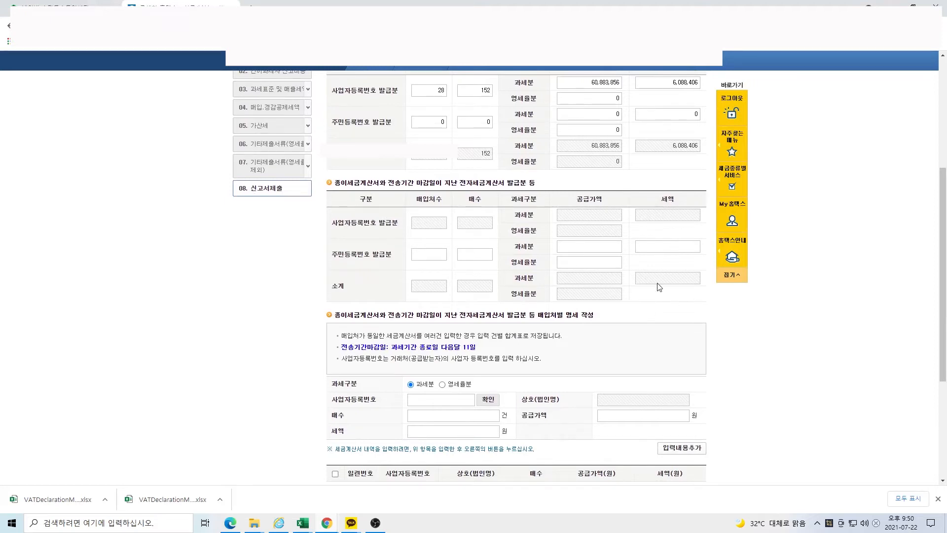
{"action": "scroll", "coordinate": [501, 300], "scroll_direction": "down", "scroll_amount": 4}
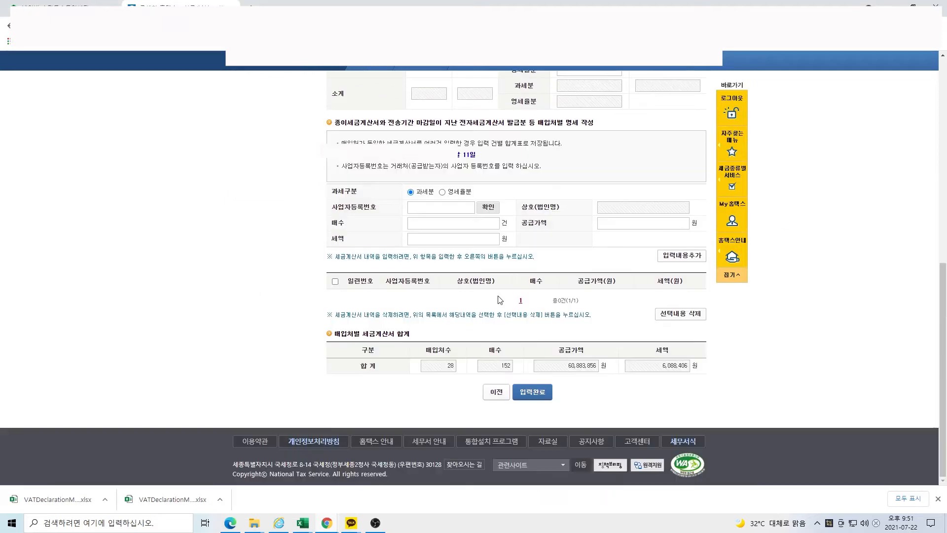
{"action": "left_click", "coordinate": [540, 397]}
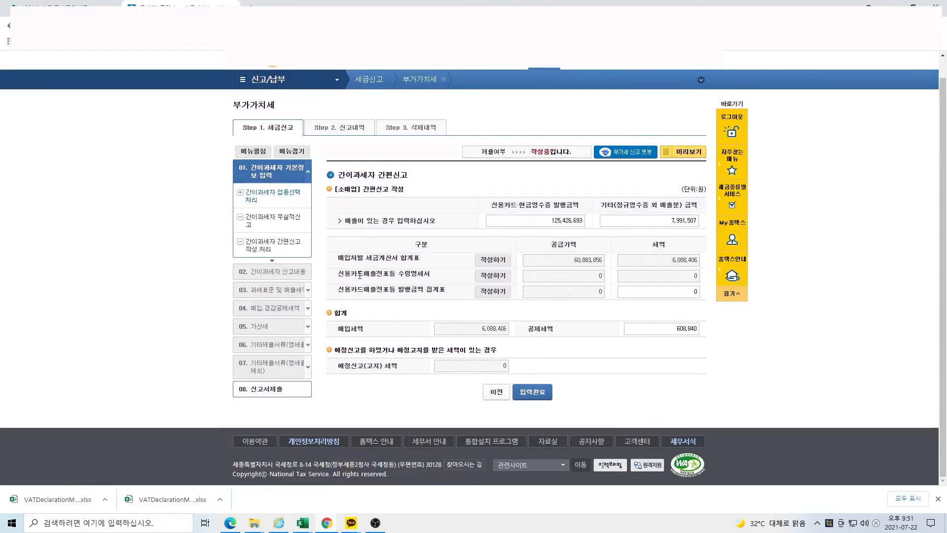
Open the 신용카드매출전표등 수령명세서 form and go to its 합계 section
{"action": "left_click", "coordinate": [507, 279]}
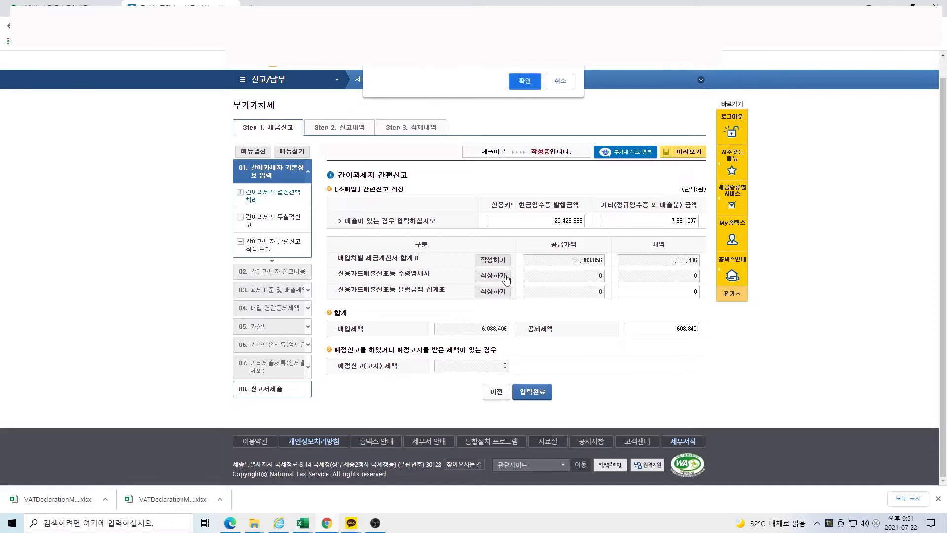
{"action": "left_click", "coordinate": [526, 81]}
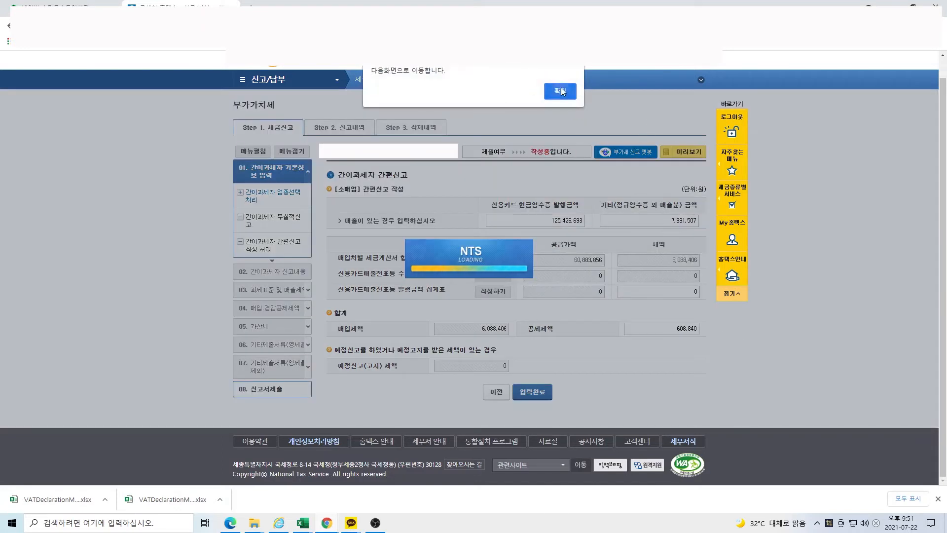
{"action": "left_click", "coordinate": [560, 90]}
{"action": "scroll", "coordinate": [577, 344], "scroll_direction": "down", "scroll_amount": 5}
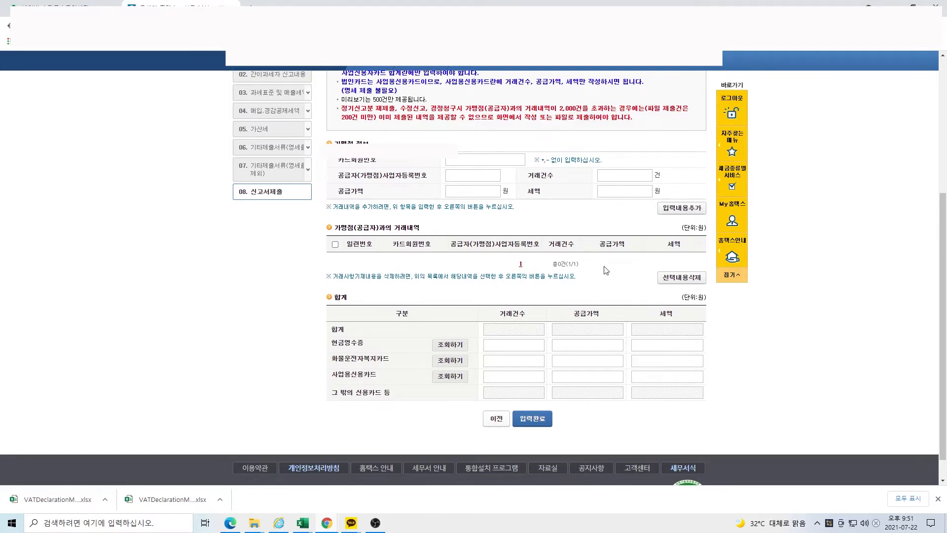
{"action": "scroll", "coordinate": [606, 270], "scroll_direction": "down", "scroll_amount": 1}
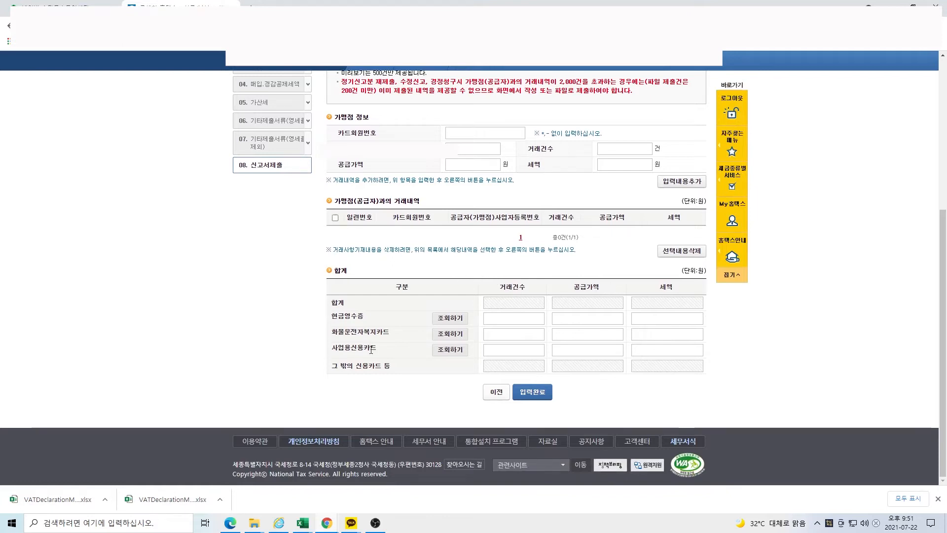
Look up the 2021 사업용신용카드 purchase totals and enter the first-half deductible count, 2,095, as its 거래건수
{"action": "left_click", "coordinate": [449, 350]}
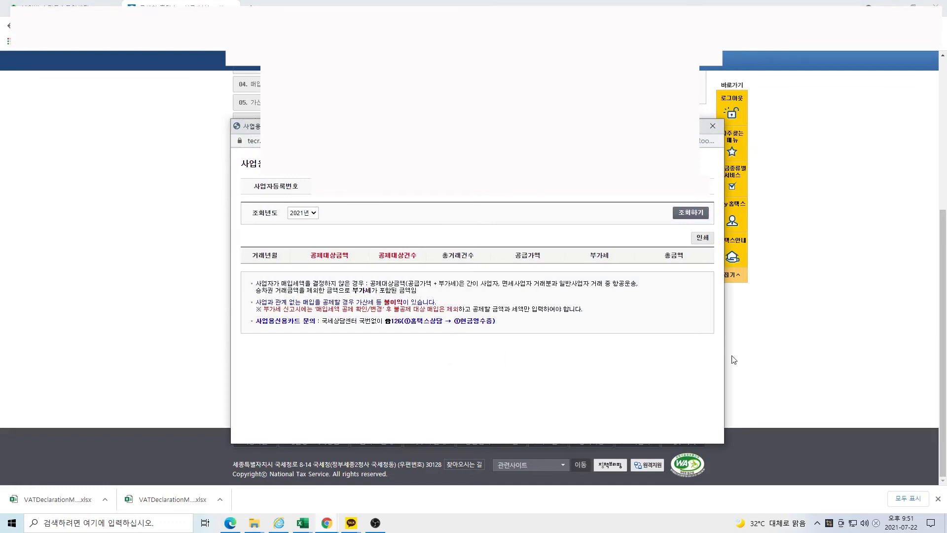
{"action": "left_click", "coordinate": [706, 215]}
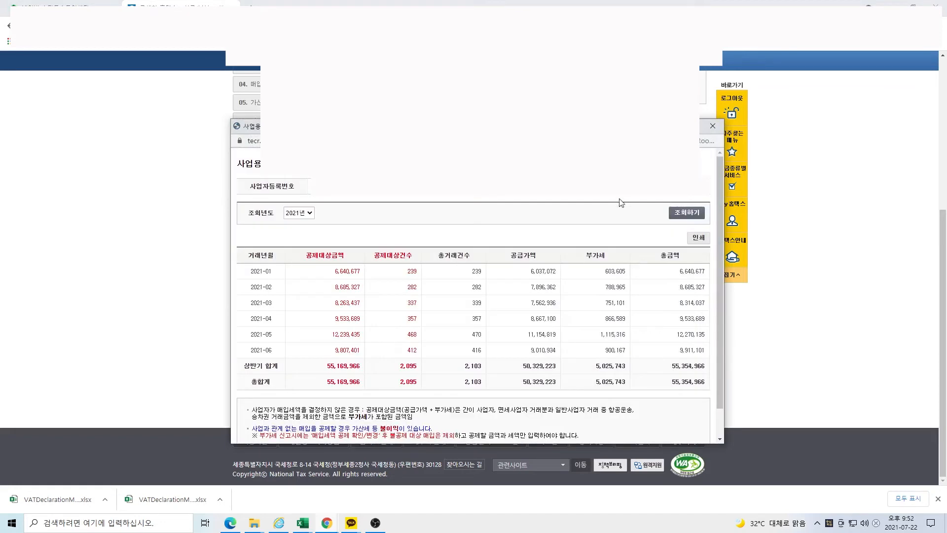
{"action": "scroll", "coordinate": [620, 199], "scroll_direction": "down", "scroll_amount": 1}
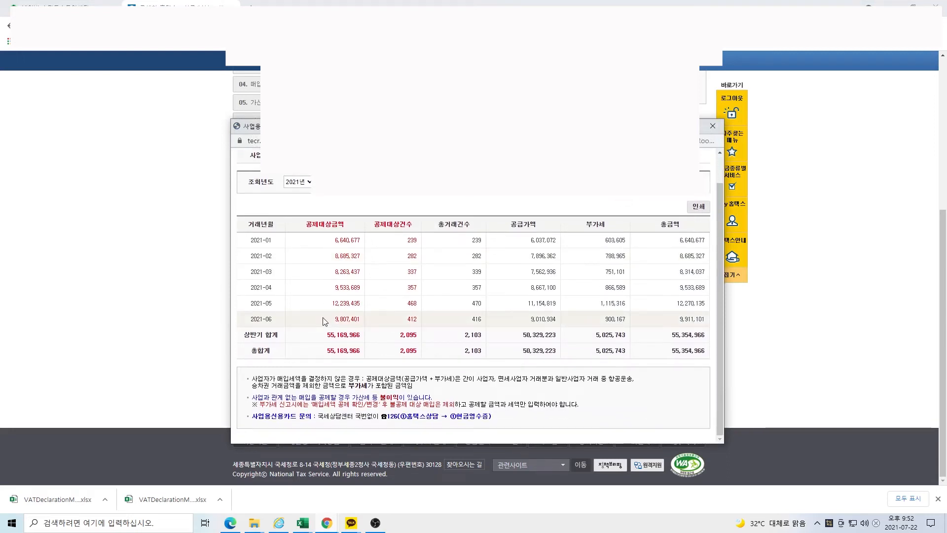
{"action": "left_click_drag", "start_coordinate": [323, 341], "coordinate": [434, 342]}
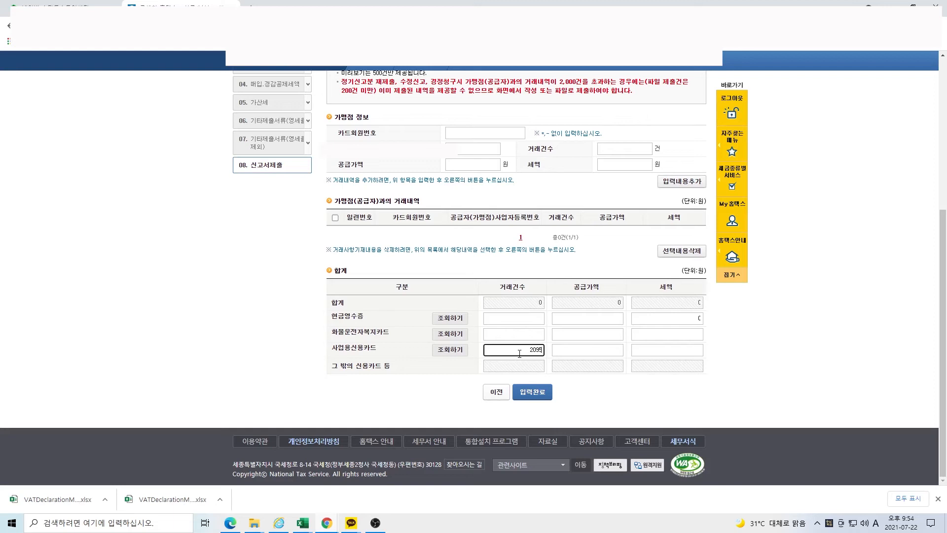
Compare the 공제대상금액 and 총금액 columns and their first-half totals in the 2021 사업용신용카드 purchase lookup
{"action": "left_click", "coordinate": [582, 348]}
{"action": "key", "text": "alt+Tab"}
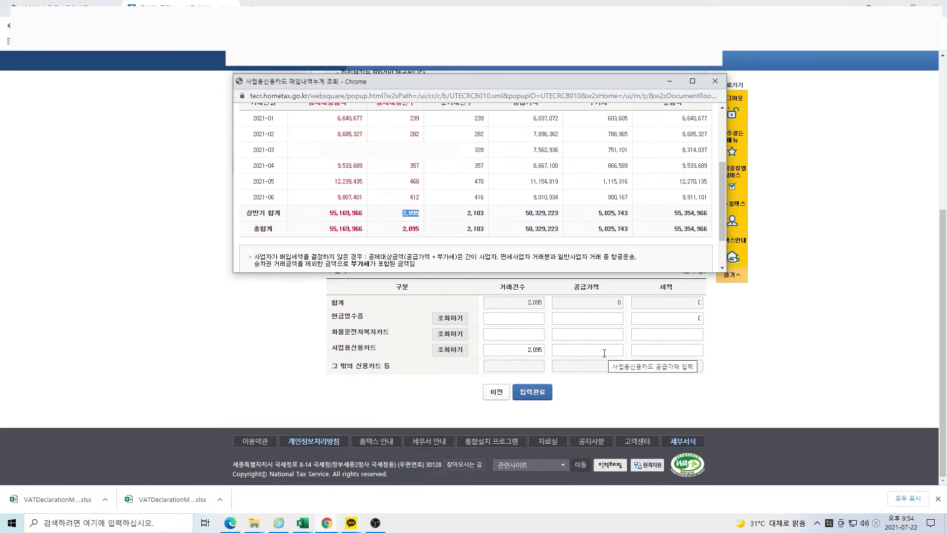
{"action": "scroll", "coordinate": [483, 187], "scroll_direction": "up", "scroll_amount": 2}
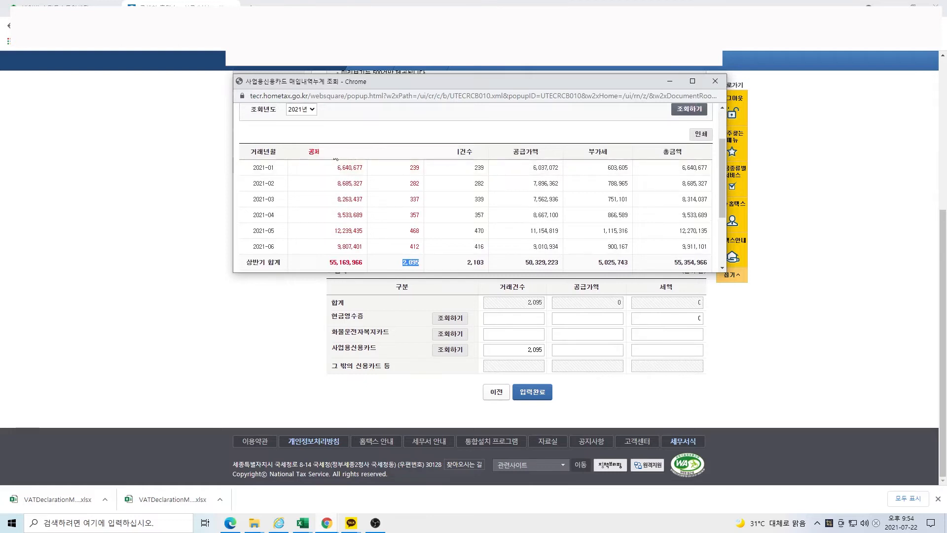
{"action": "scroll", "coordinate": [543, 151], "scroll_direction": "down", "scroll_amount": 2}
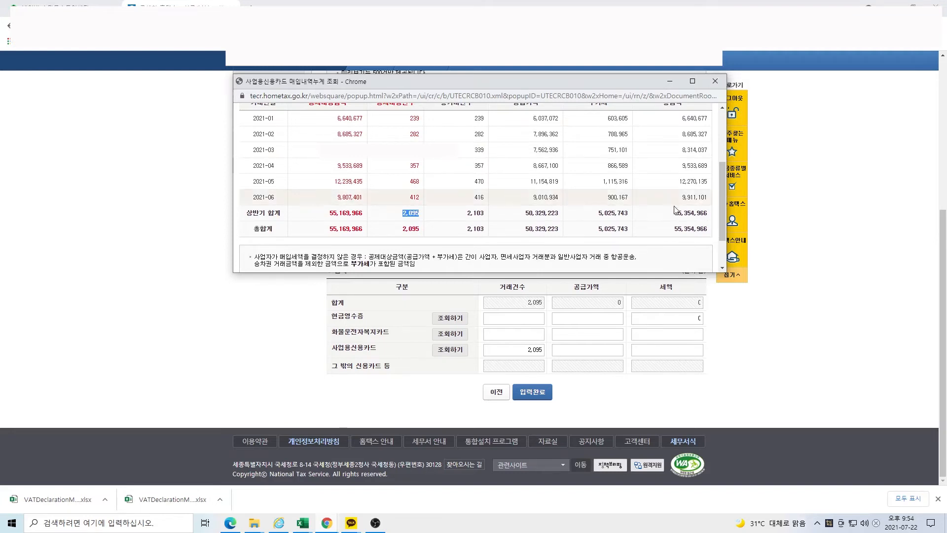
{"action": "scroll", "coordinate": [678, 213], "scroll_direction": "up", "scroll_amount": 1}
{"action": "scroll", "coordinate": [679, 213], "scroll_direction": "up", "scroll_amount": 2}
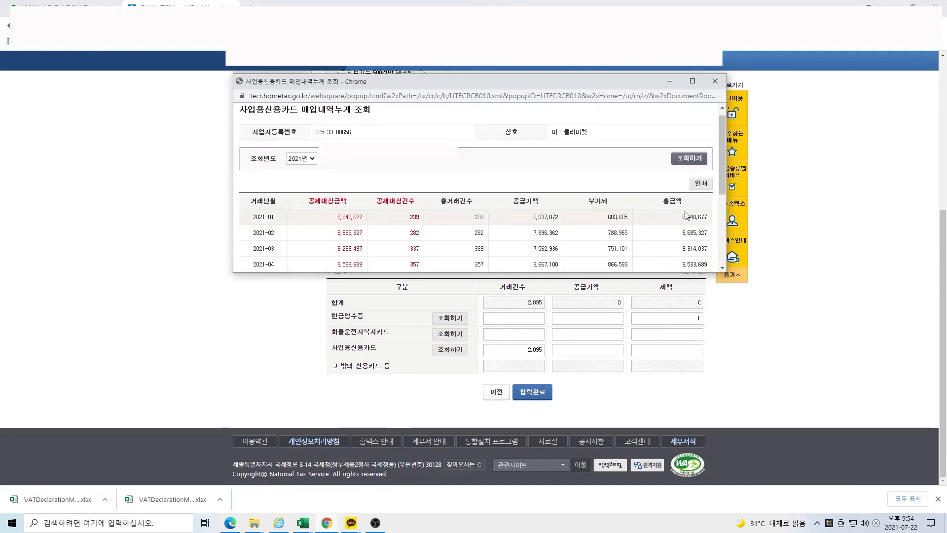
{"action": "scroll", "coordinate": [447, 207], "scroll_direction": "down", "scroll_amount": 1}
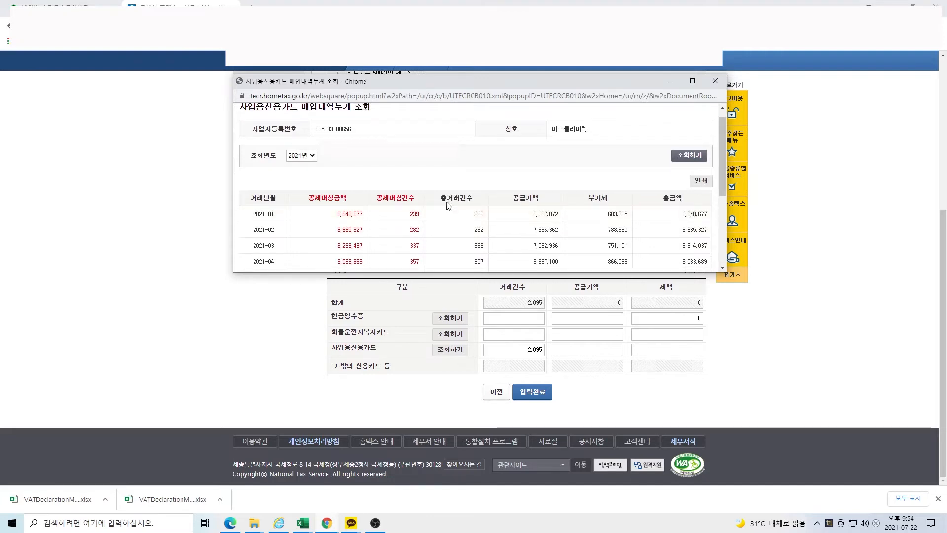
{"action": "scroll", "coordinate": [448, 206], "scroll_direction": "down", "scroll_amount": 2}
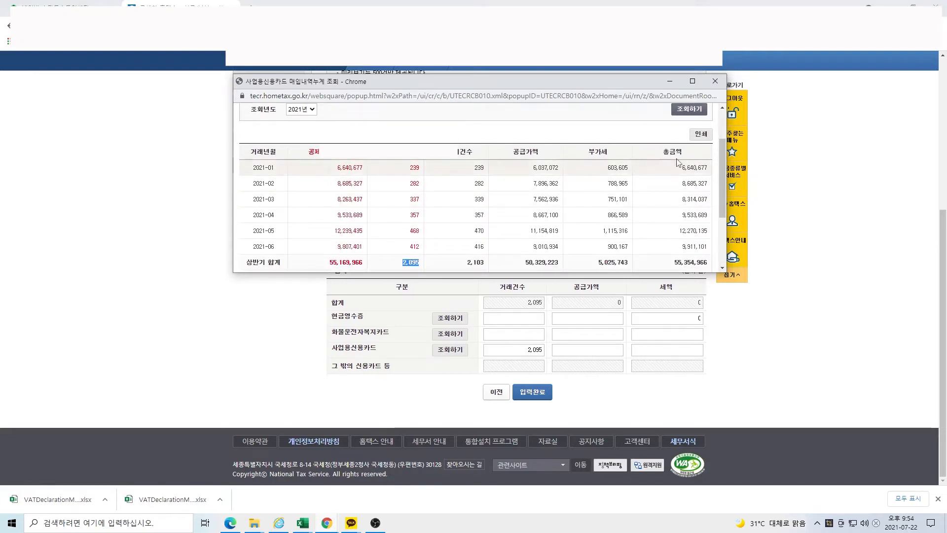
{"action": "scroll", "coordinate": [658, 249], "scroll_direction": "down", "scroll_amount": 2}
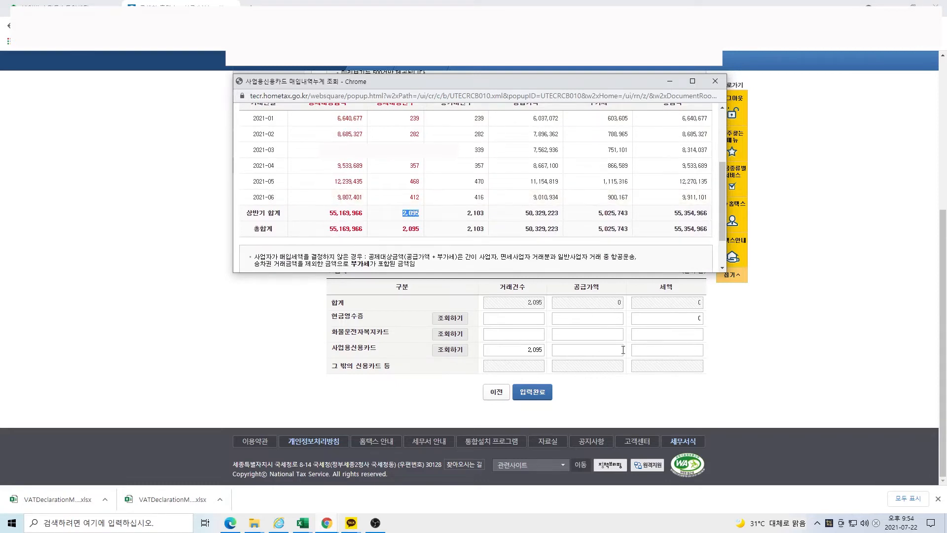
Enter 50,154,515 as the 공급가액 of 사업용신용카드 in the 합계 table
{"action": "left_click", "coordinate": [607, 349]}
{"action": "type", "text": "50154"}
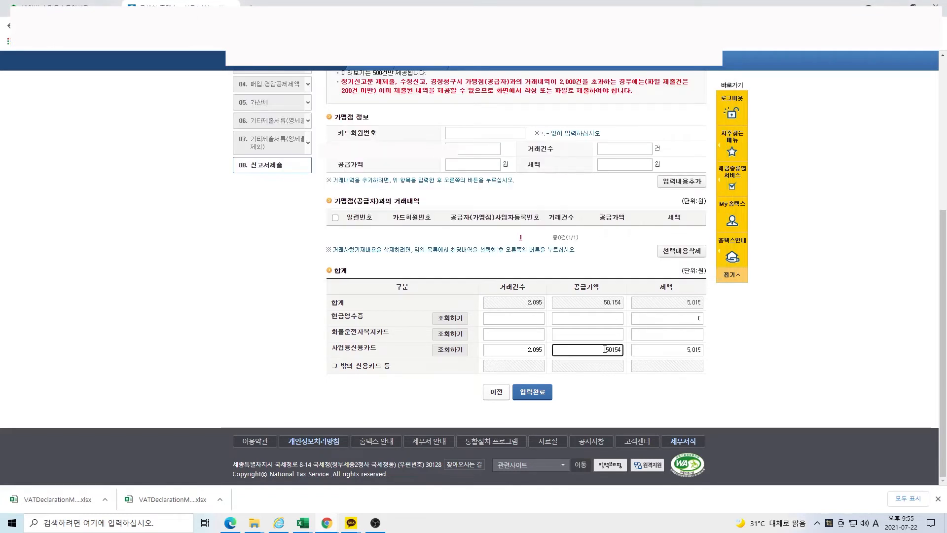
{"action": "type", "text": "515"}
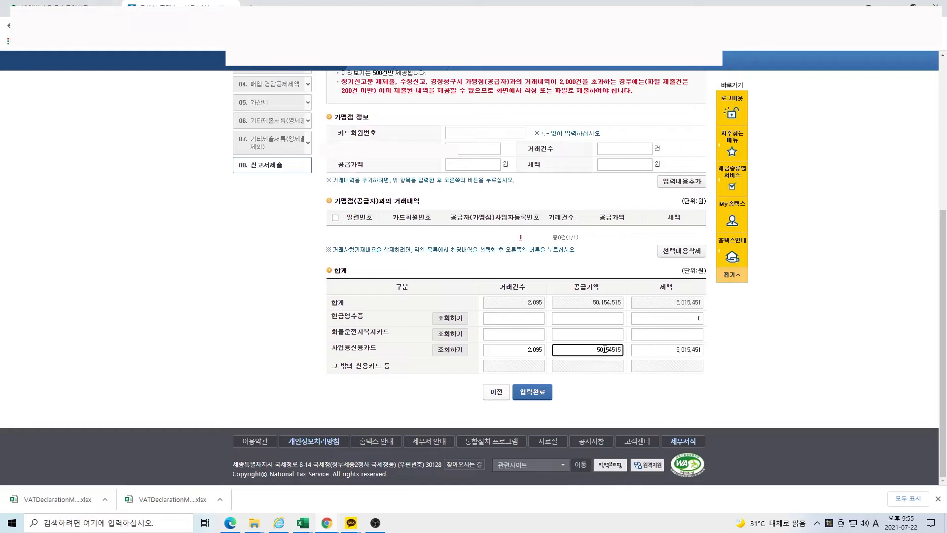
{"action": "left_click", "coordinate": [738, 373]}
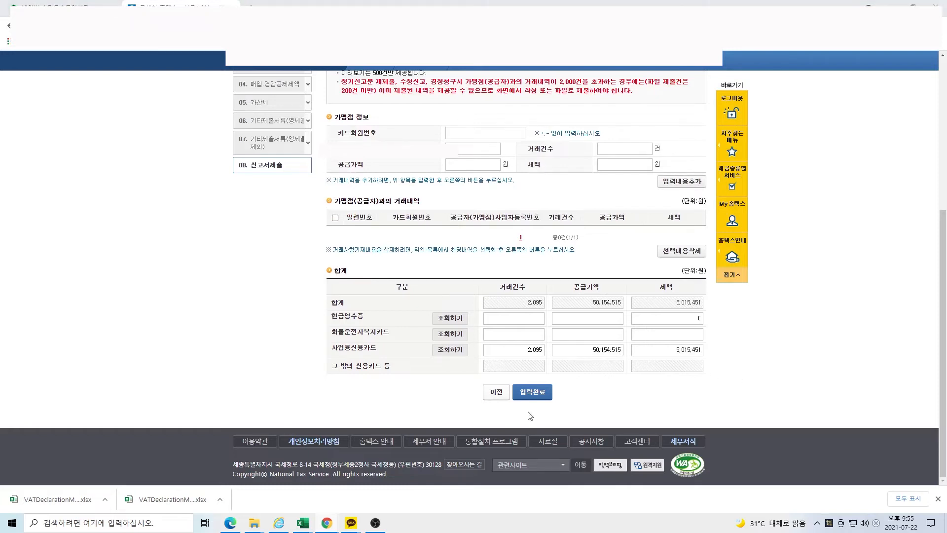
Copy the 공제대상금액 총합계, 55,169,966, from the card lookup into cell D12 of the VATDeclarationMonthly (1) workbook in Excel
{"action": "key", "text": "alt+Tab"}
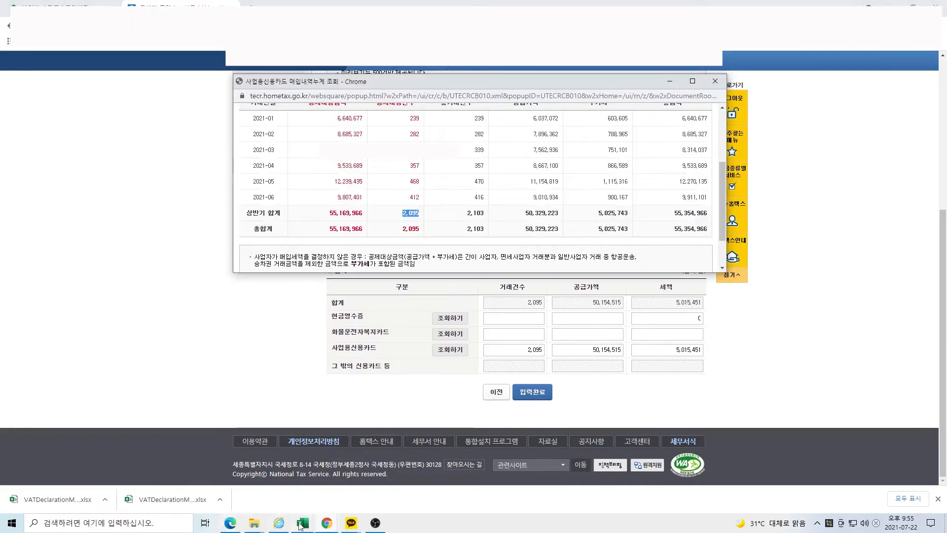
{"action": "mouse_move", "coordinate": [301, 525]}
{"action": "left_click", "coordinate": [242, 488]}
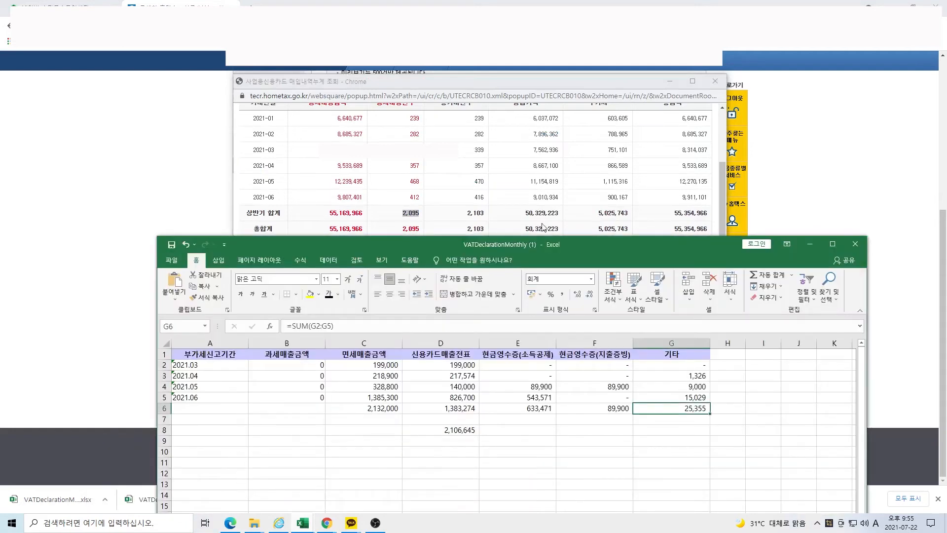
{"action": "left_click_drag", "start_coordinate": [526, 244], "coordinate": [529, 274]}
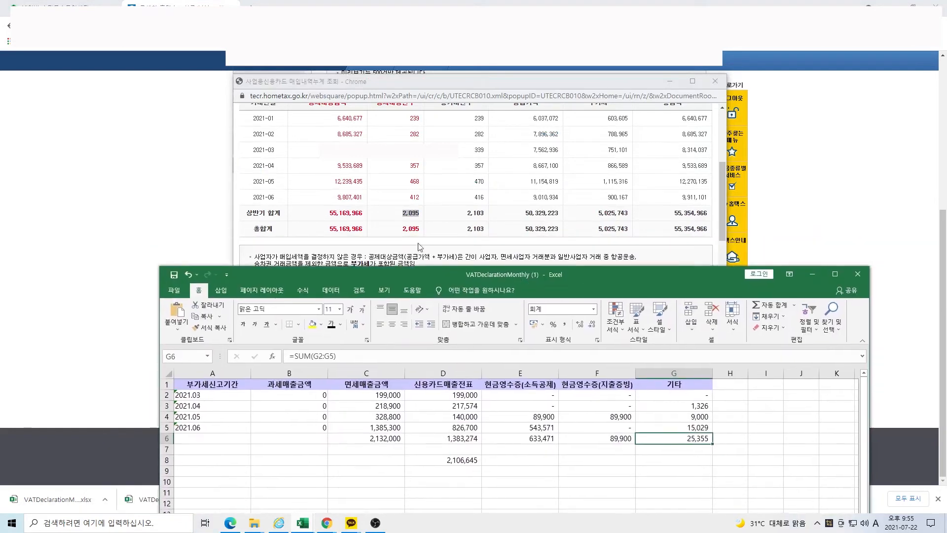
{"action": "double_click", "coordinate": [345, 229]}
{"action": "key", "text": "ctrl+c"}
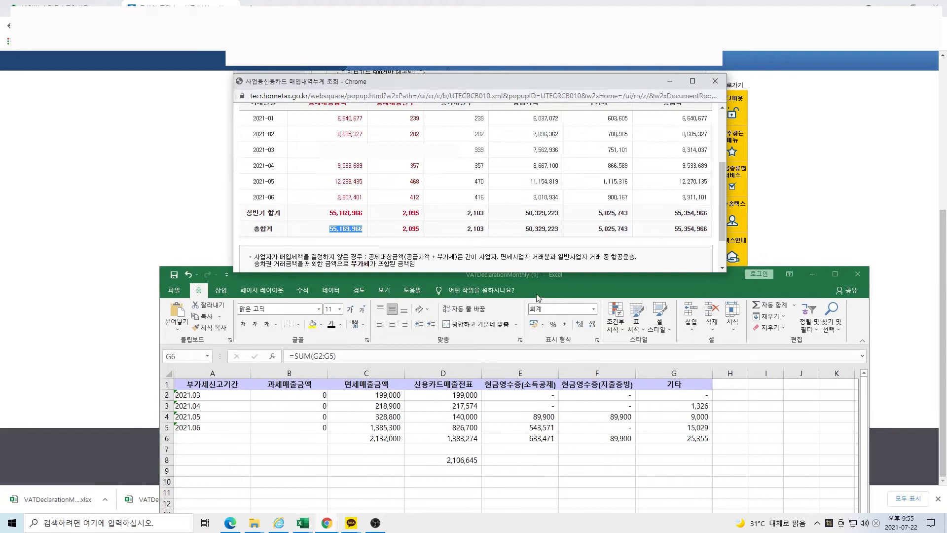
{"action": "left_click", "coordinate": [535, 275]}
{"action": "left_click_drag", "start_coordinate": [536, 274], "coordinate": [514, 134]}
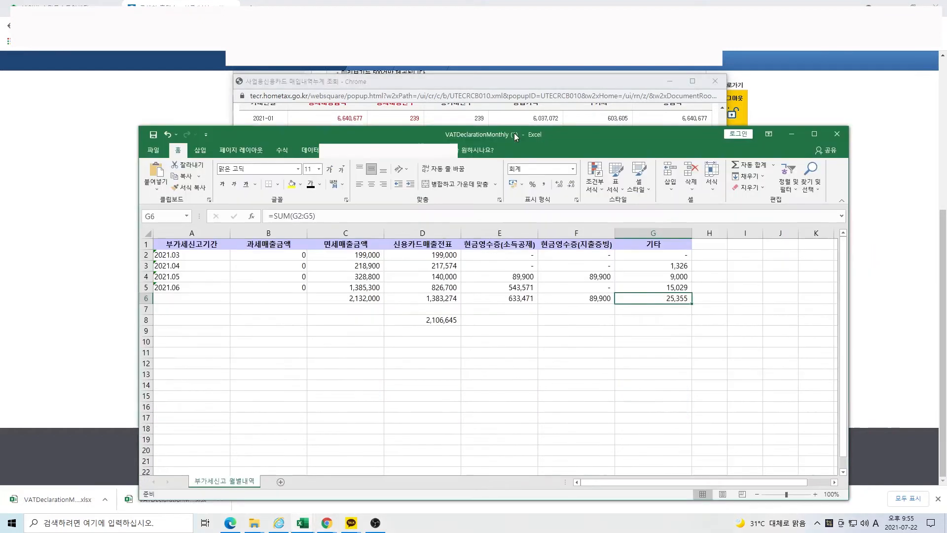
{"action": "left_click", "coordinate": [431, 363]}
{"action": "key", "text": "ctrl+v"}
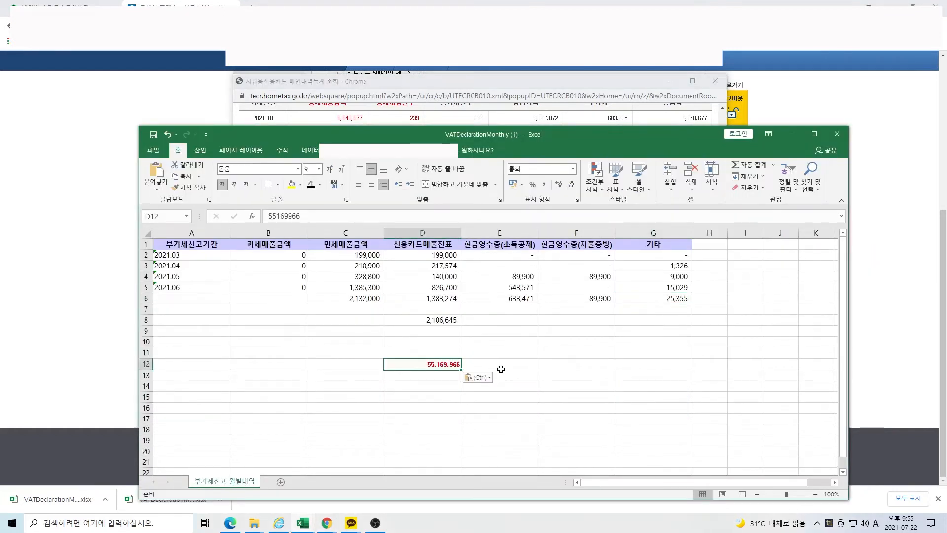
Calculate the supply value in E12 with =D12/1.1 and format it with thousands separators and no decimals
{"action": "left_click", "coordinate": [500, 365]}
{"action": "type", "text": "="}
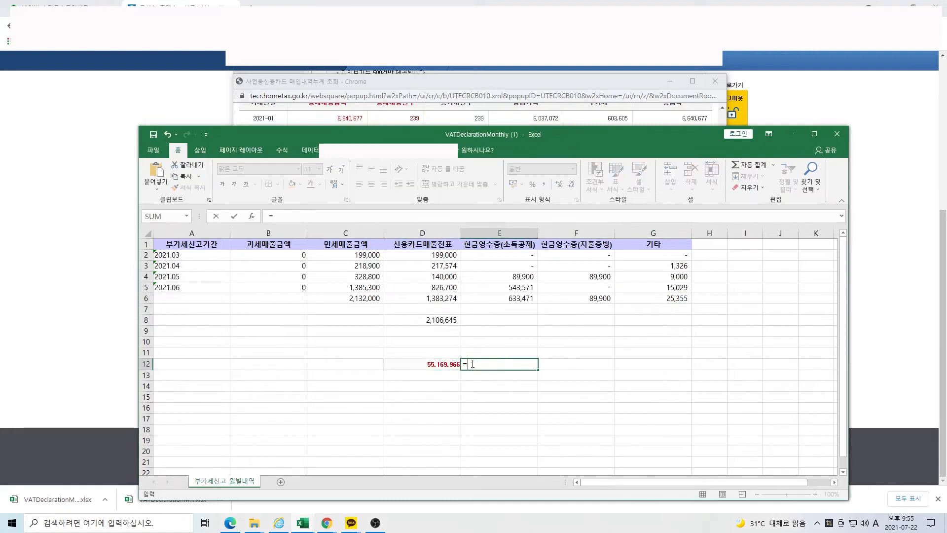
{"action": "left_click", "coordinate": [417, 359]}
{"action": "type", "text": "/1.1"}
{"action": "key", "text": "Return"}
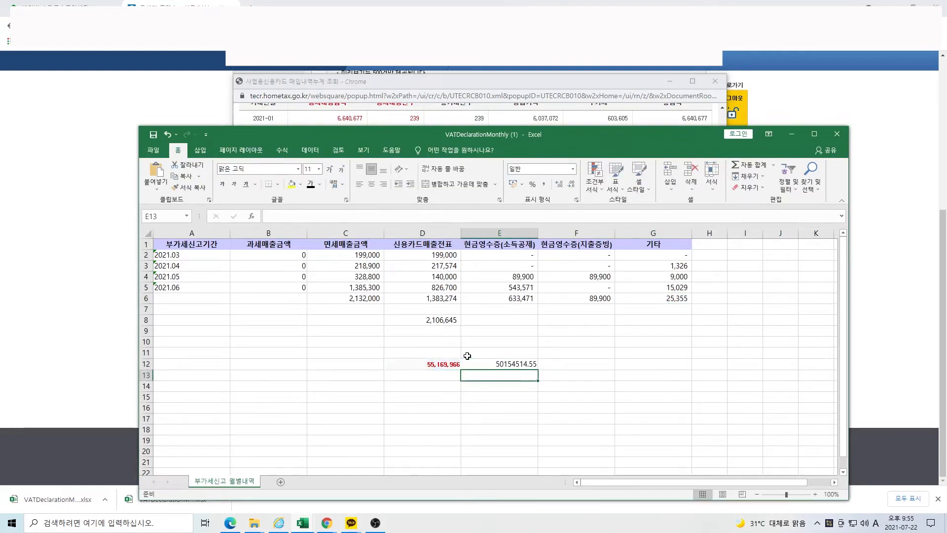
{"action": "left_click", "coordinate": [472, 359]}
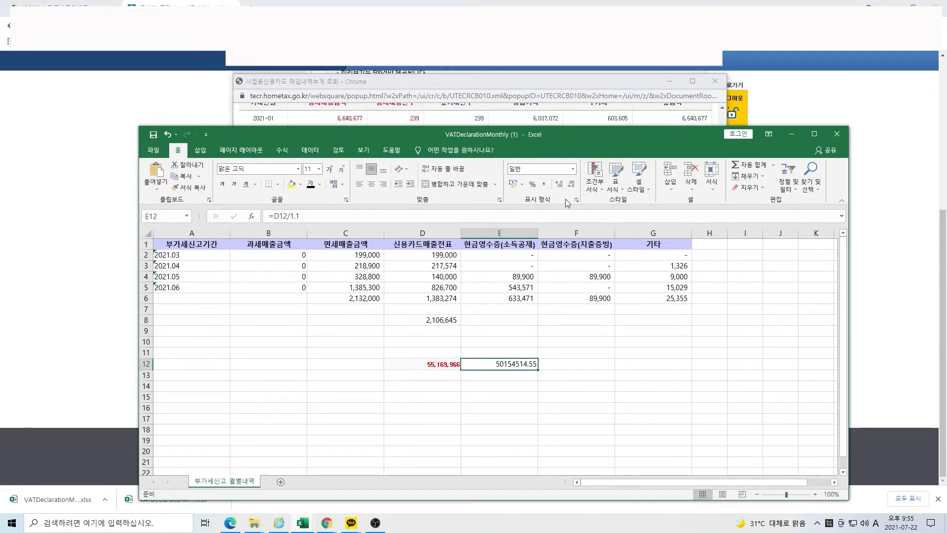
{"action": "left_click", "coordinate": [544, 184]}
Calculate the tax amount in F12 with =E12*0.1 and format it with thousands separators and no decimals
{"action": "left_click", "coordinate": [593, 366]}
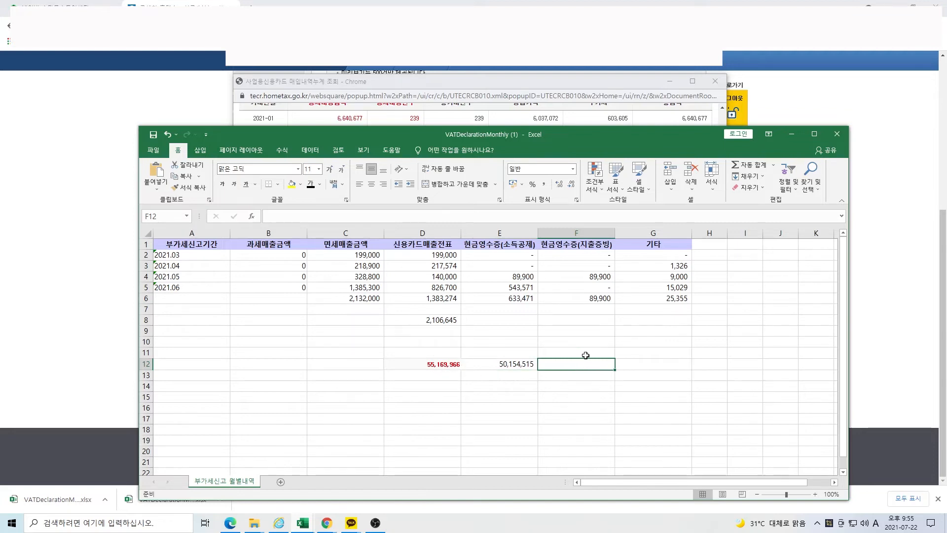
{"action": "left_click", "coordinate": [484, 363]}
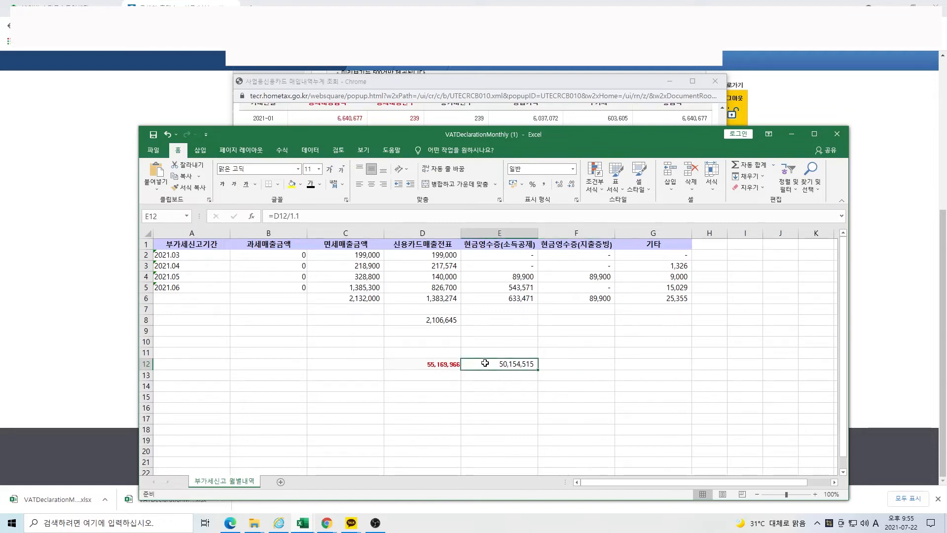
{"action": "left_click", "coordinate": [586, 364]}
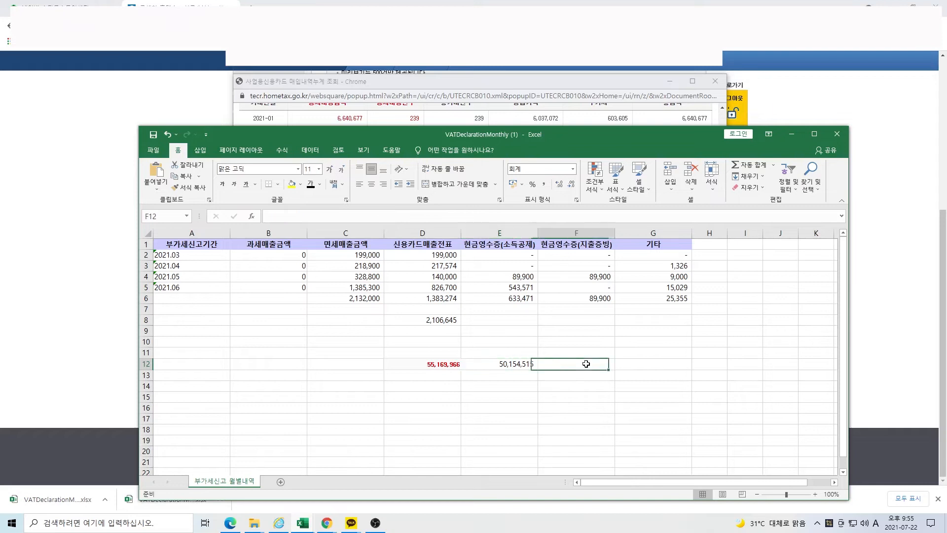
{"action": "type", "text": "="}
{"action": "left_click", "coordinate": [516, 360]}
{"action": "type", "text": "*"}
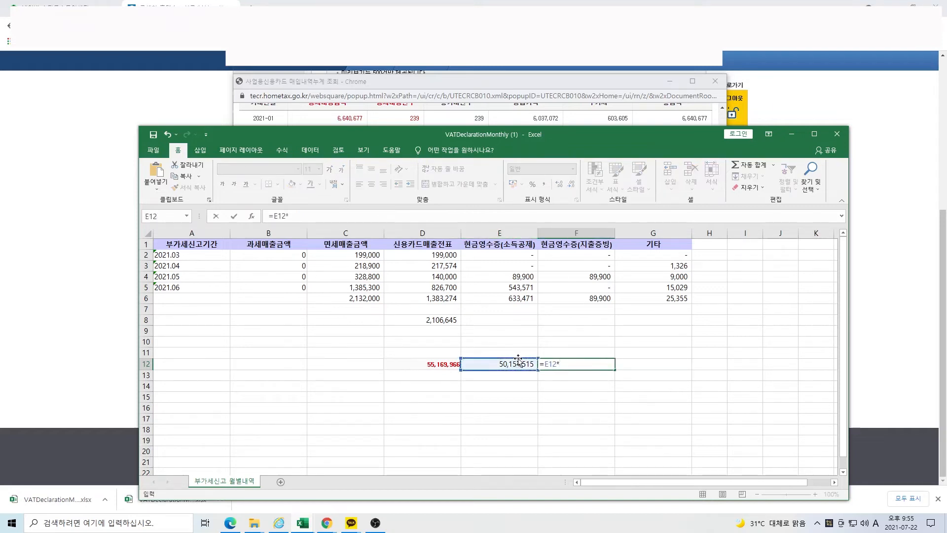
{"action": "type", "text": "0.1"}
{"action": "key", "text": "Return"}
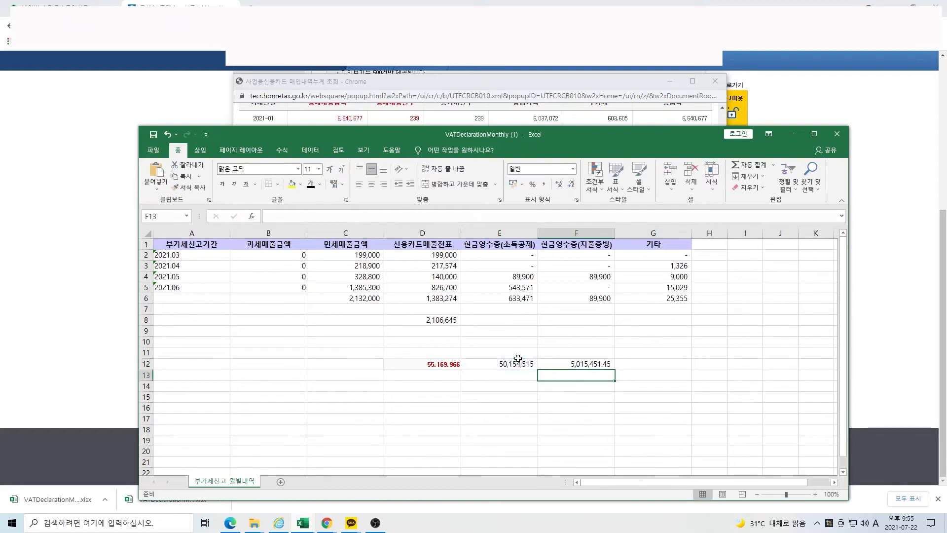
{"action": "left_click", "coordinate": [595, 364]}
{"action": "left_click", "coordinate": [544, 184]}
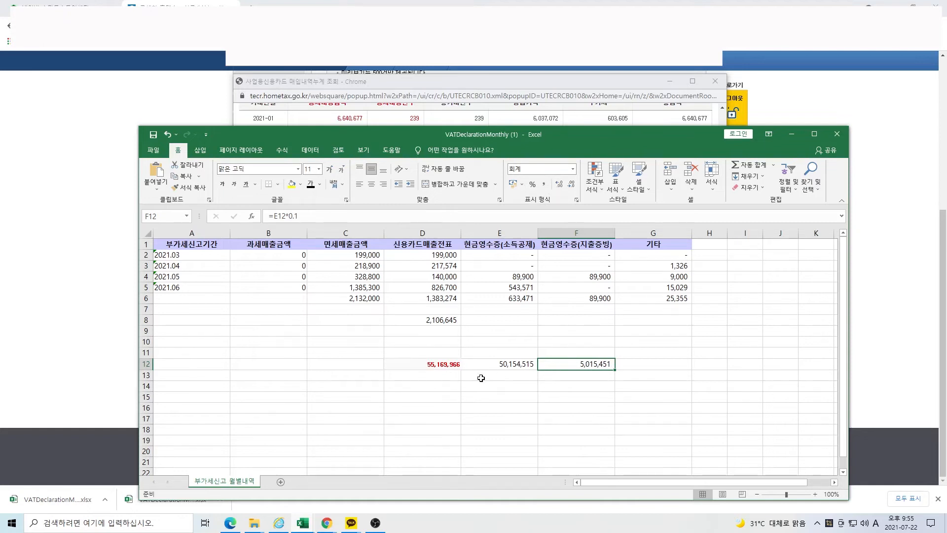
Add the supply value and tax in D13 with =E12+F12 to check them against the deductible total
{"action": "left_click", "coordinate": [443, 376]}
{"action": "type", "text": "="}
{"action": "left_click", "coordinate": [518, 366]}
{"action": "type", "text": "+"}
{"action": "left_click", "coordinate": [560, 365]}
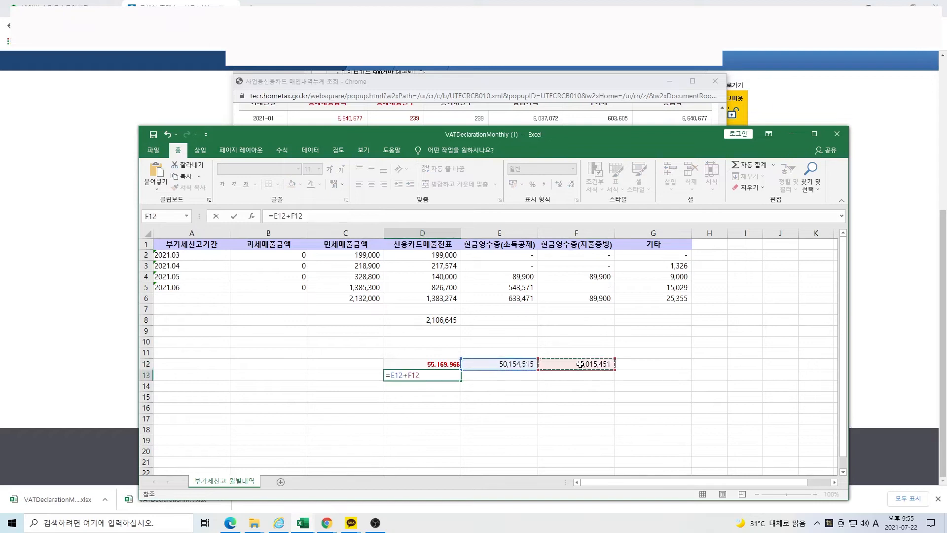
{"action": "key", "text": "Return"}
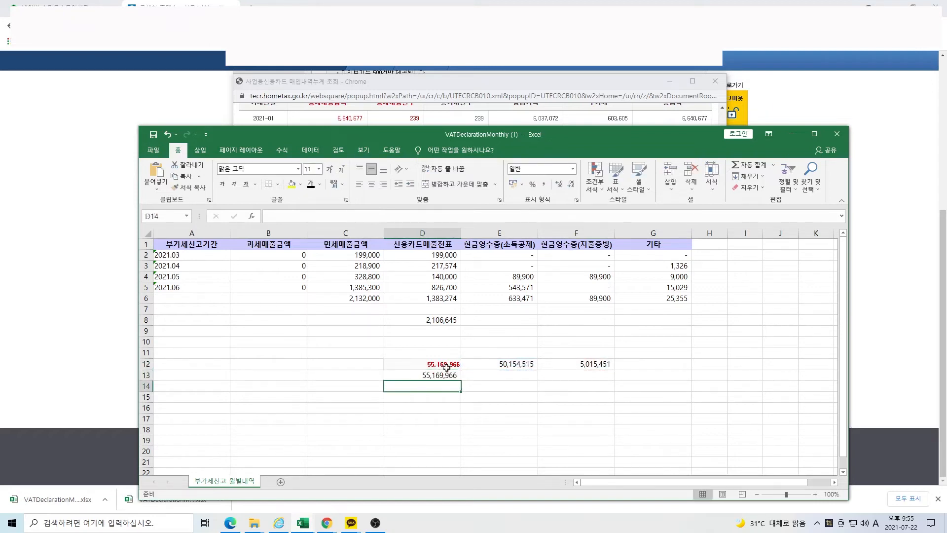
Return to Hometax from Excel and close the 사업용신용카드 purchase lookup window
{"action": "left_click", "coordinate": [496, 361]}
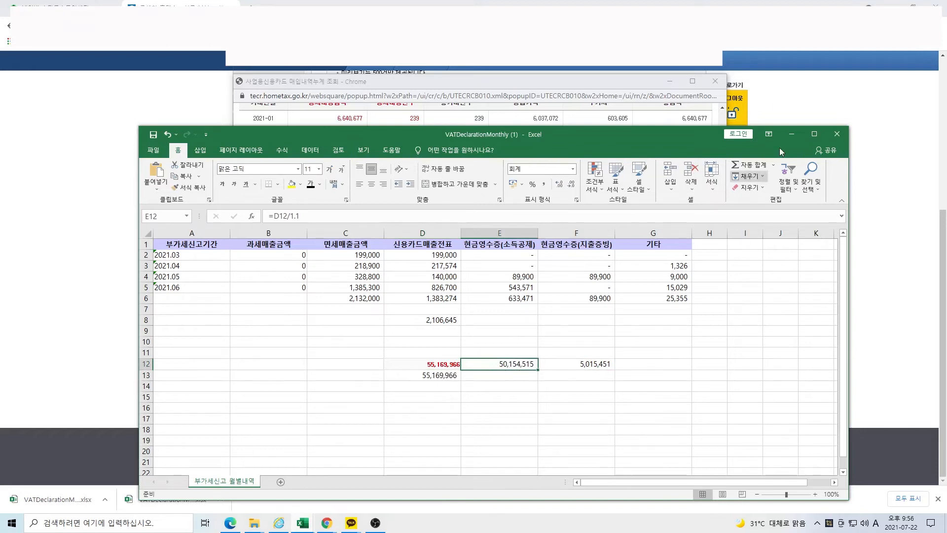
{"action": "left_click", "coordinate": [791, 133]}
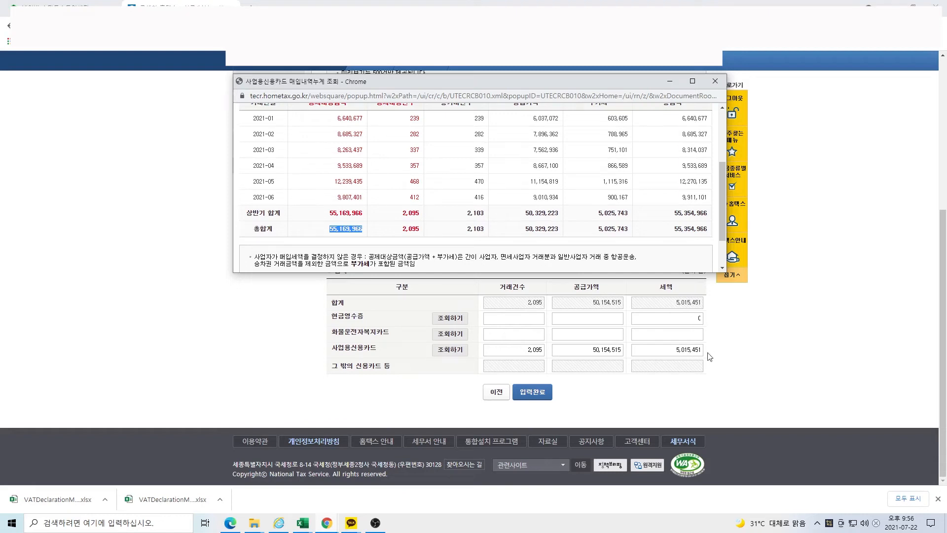
{"action": "left_click", "coordinate": [715, 81]}
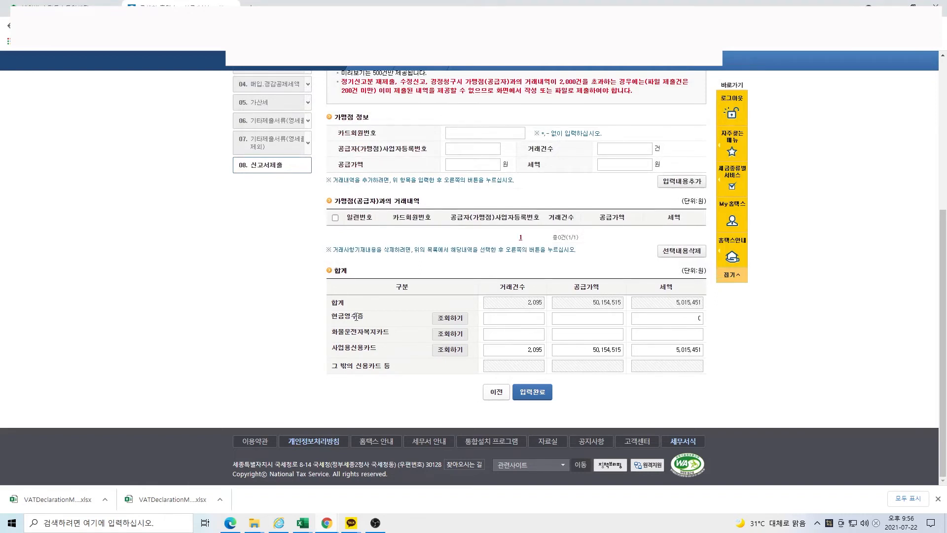
Look up the 현금영수증 purchase totals for 2021 1분기 and then for 2분기
{"action": "left_click", "coordinate": [453, 319]}
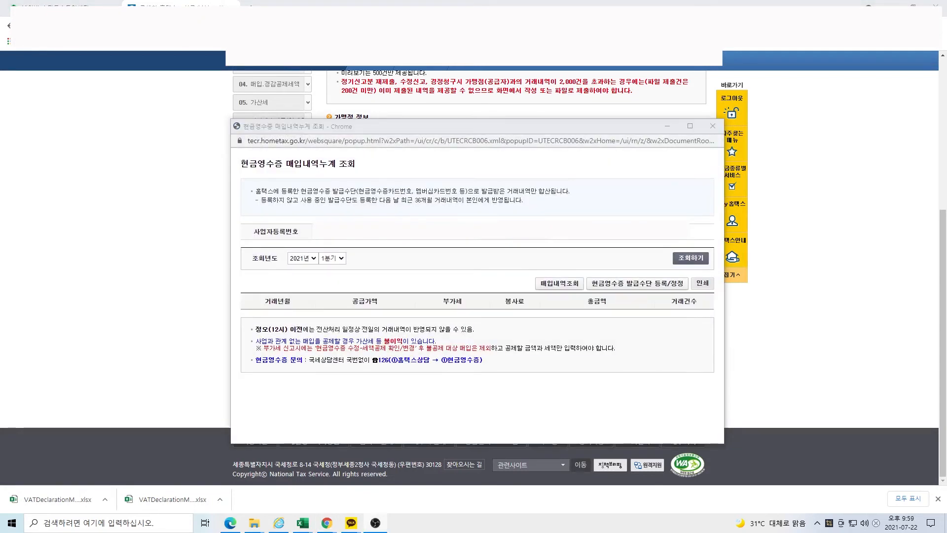
{"action": "left_click", "coordinate": [707, 264]}
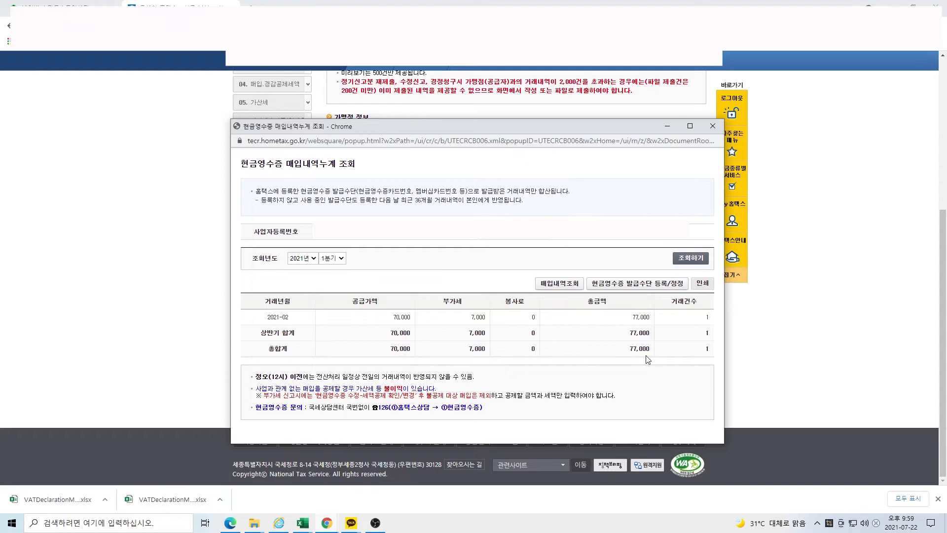
{"action": "left_click", "coordinate": [334, 262]}
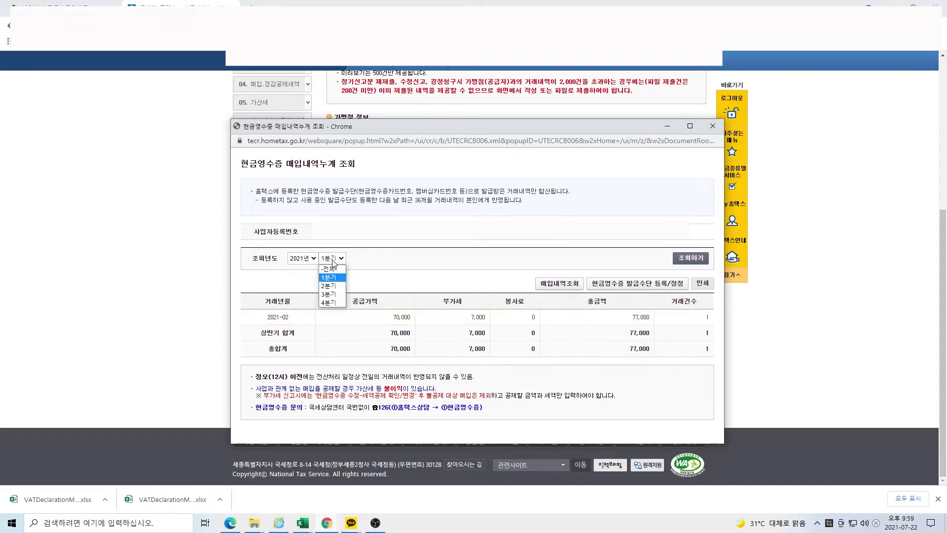
{"action": "left_click", "coordinate": [328, 286]}
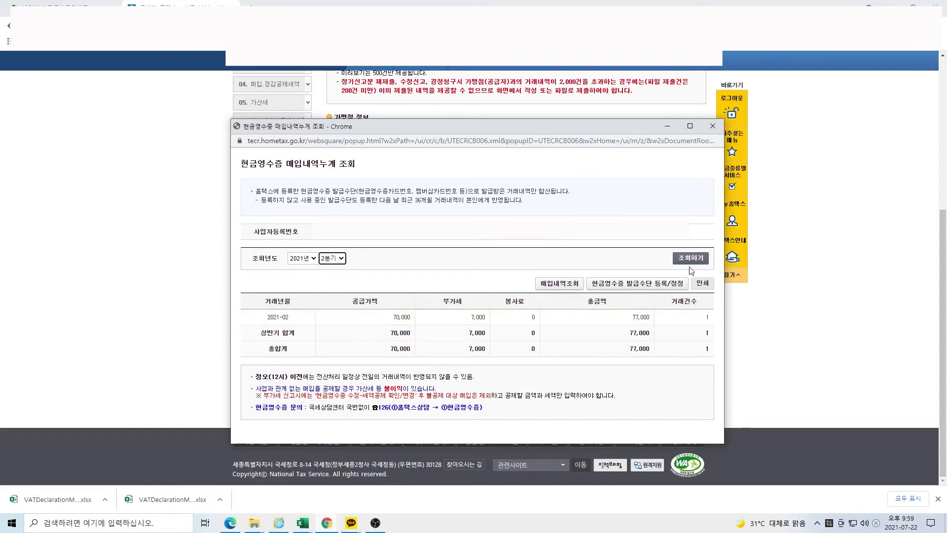
{"action": "left_click", "coordinate": [693, 262]}
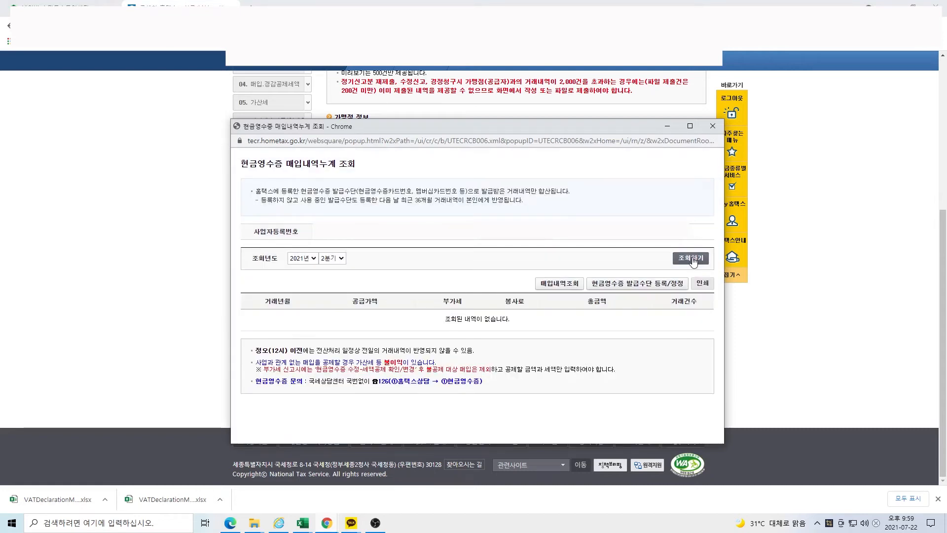
Close the lookup window, enter one 현금영수증 purchase with supply value 70,000 and tax 7,000, and complete the purchase statement
{"action": "left_click", "coordinate": [720, 126]}
{"action": "left_click", "coordinate": [616, 317]}
{"action": "type", "text": "700000"}
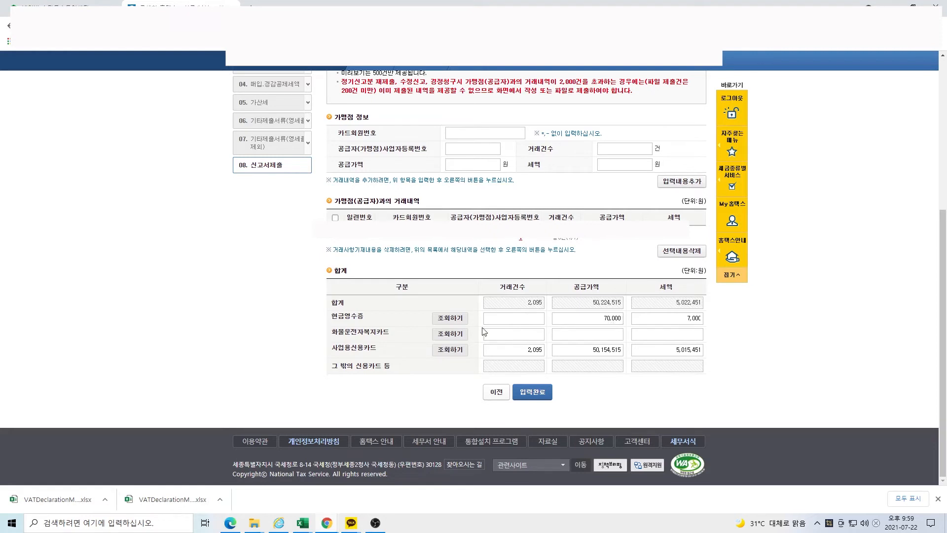
{"action": "left_click", "coordinate": [513, 319]}
{"action": "left_click", "coordinate": [752, 342]}
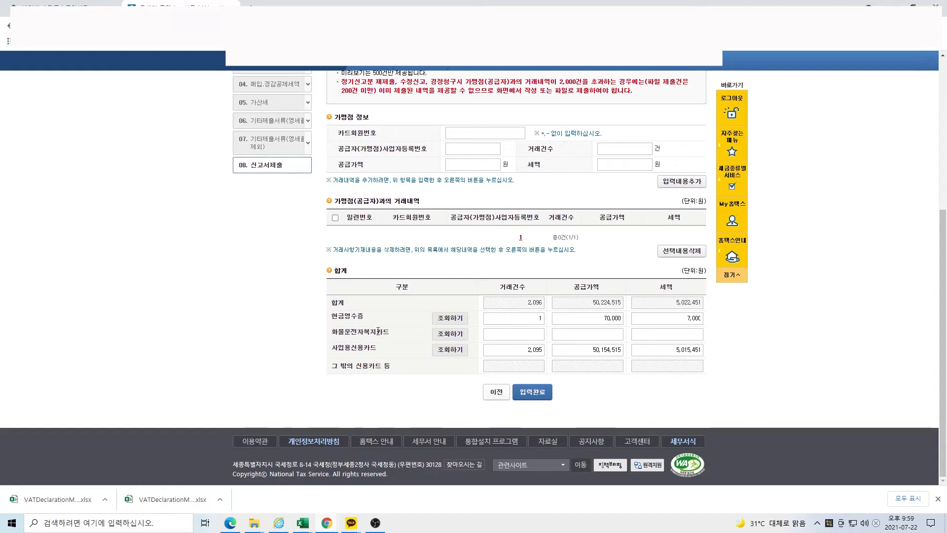
{"action": "left_click", "coordinate": [527, 398]}
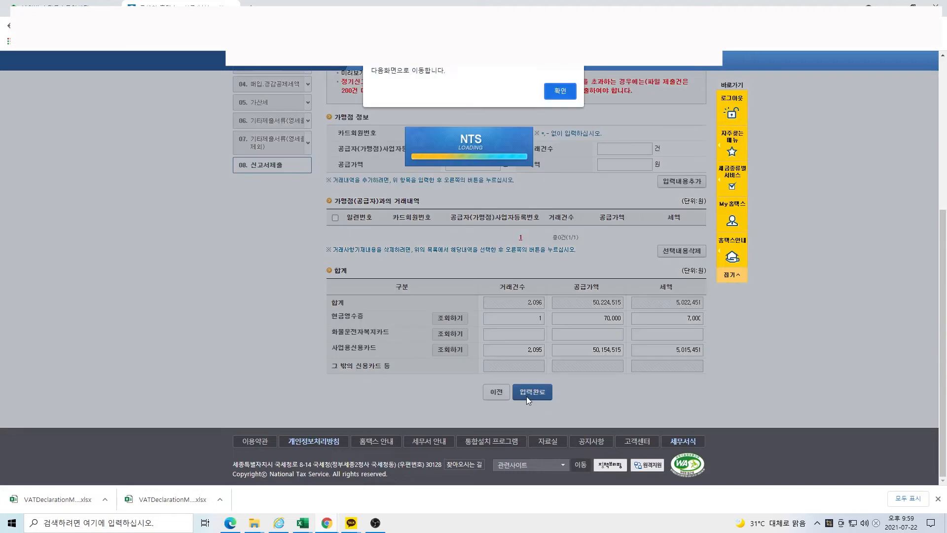
{"action": "left_click", "coordinate": [559, 89]}
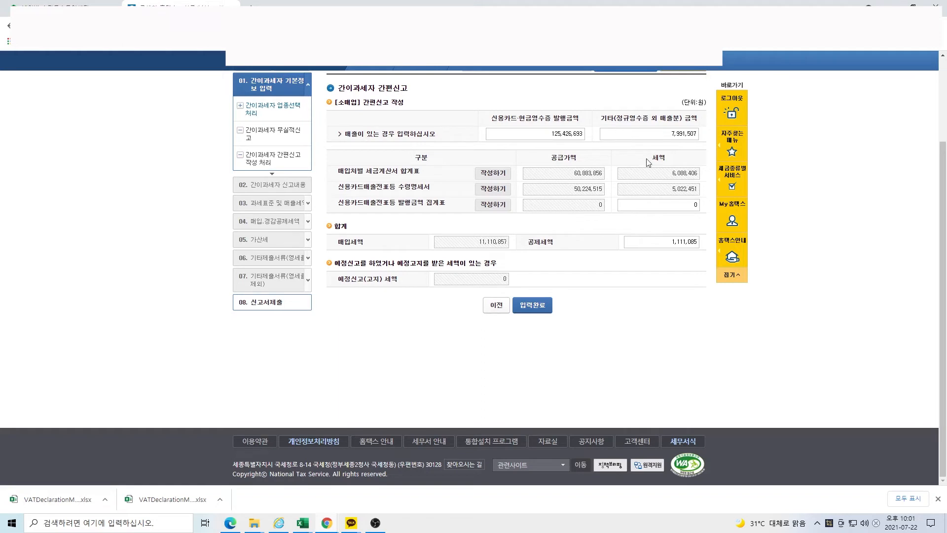
Open the 신용카드매출전표등 발행금액 집계표 form from the simplified return and confirm moving on to it
{"action": "left_click", "coordinate": [497, 209]}
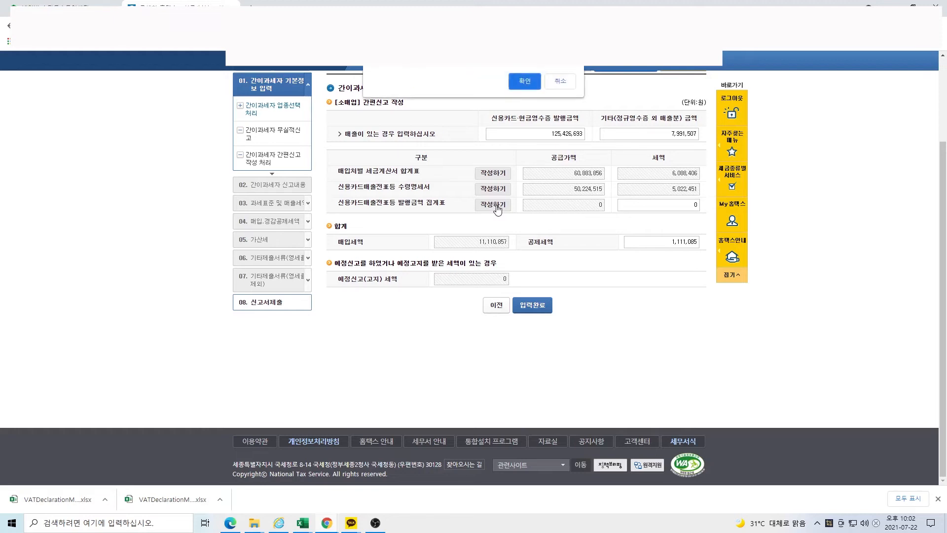
{"action": "left_click", "coordinate": [516, 85]}
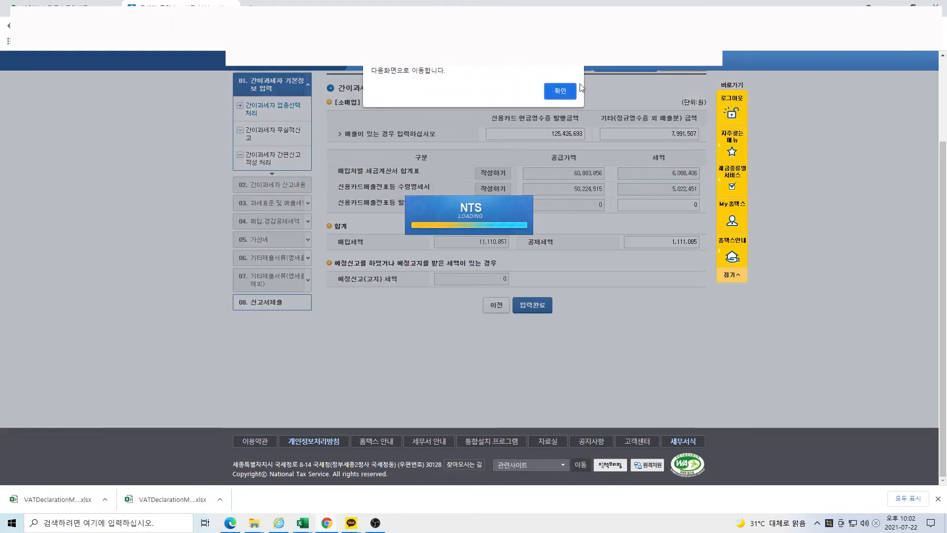
{"action": "left_click", "coordinate": [566, 90]}
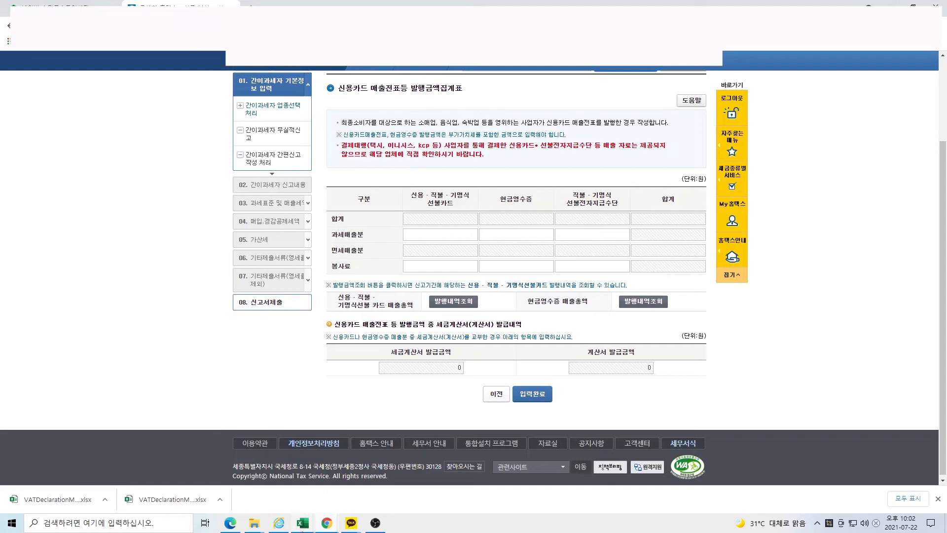
Switch to the VATDeclarationMonthly workbook in Excel and review its 신용카드매출전표 and 현금영수증 sales columns
{"action": "mouse_move", "coordinate": [303, 528]}
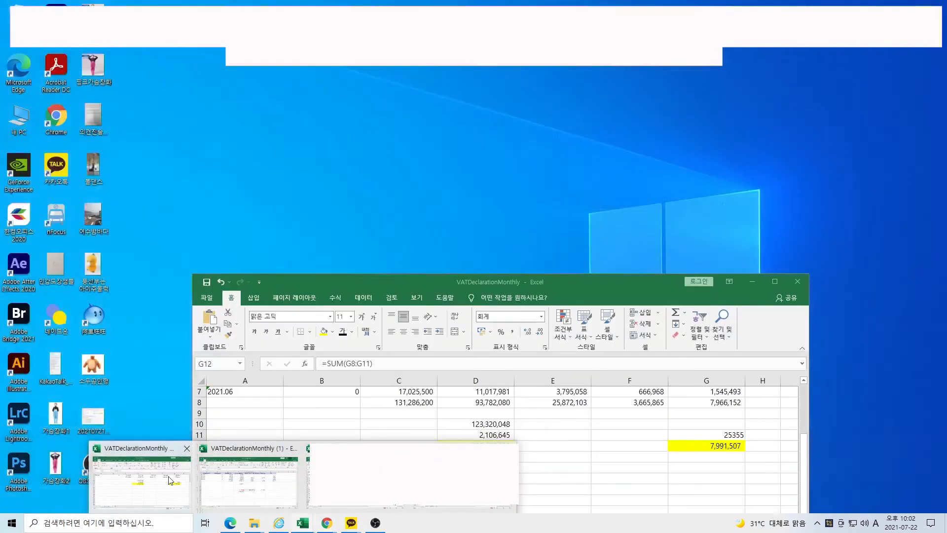
{"action": "left_click", "coordinate": [343, 449]}
{"action": "scroll", "coordinate": [569, 452], "scroll_direction": "up", "scroll_amount": 2}
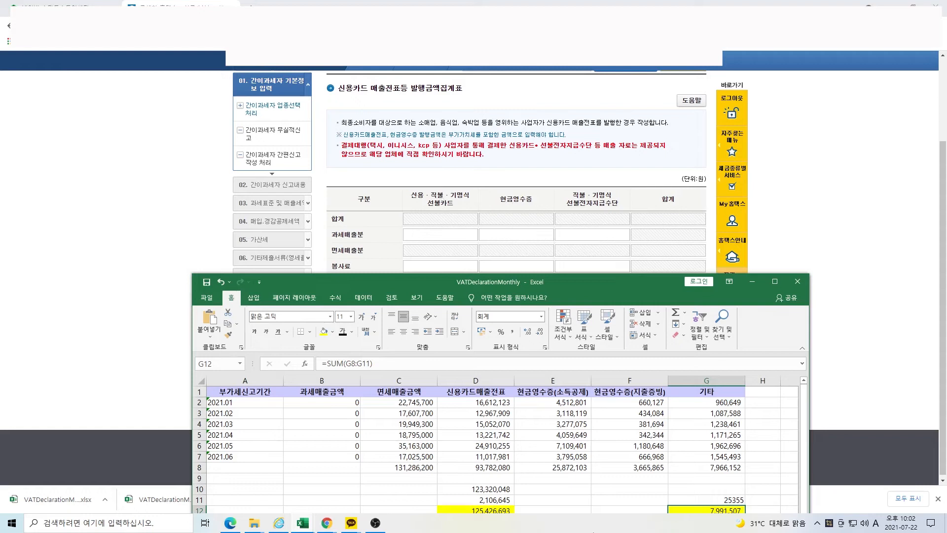
{"action": "scroll", "coordinate": [560, 476], "scroll_direction": "down", "scroll_amount": 1}
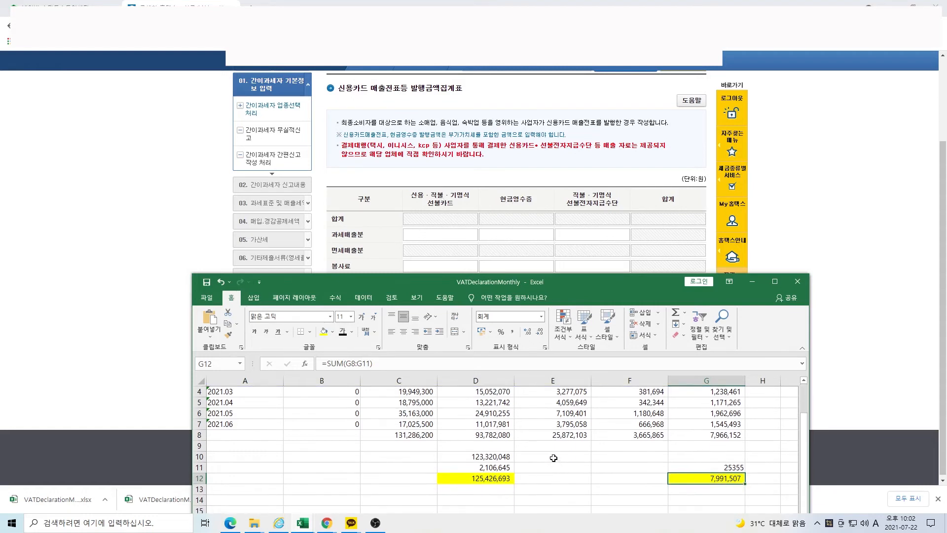
{"action": "scroll", "coordinate": [553, 458], "scroll_direction": "up", "scroll_amount": 1}
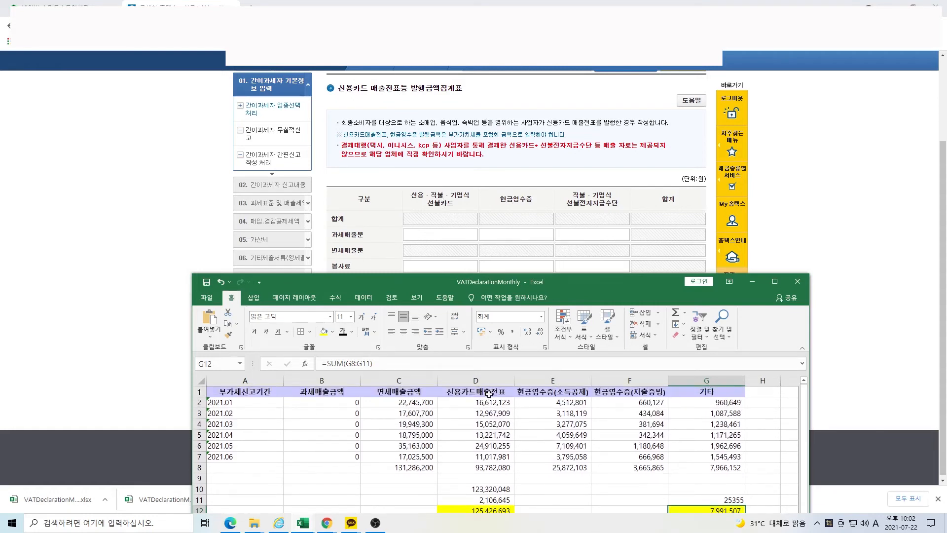
Try to copy the 신용카드매출전표 total from D8 into D14 with a normal paste, and undo it
{"action": "left_click", "coordinate": [488, 469]}
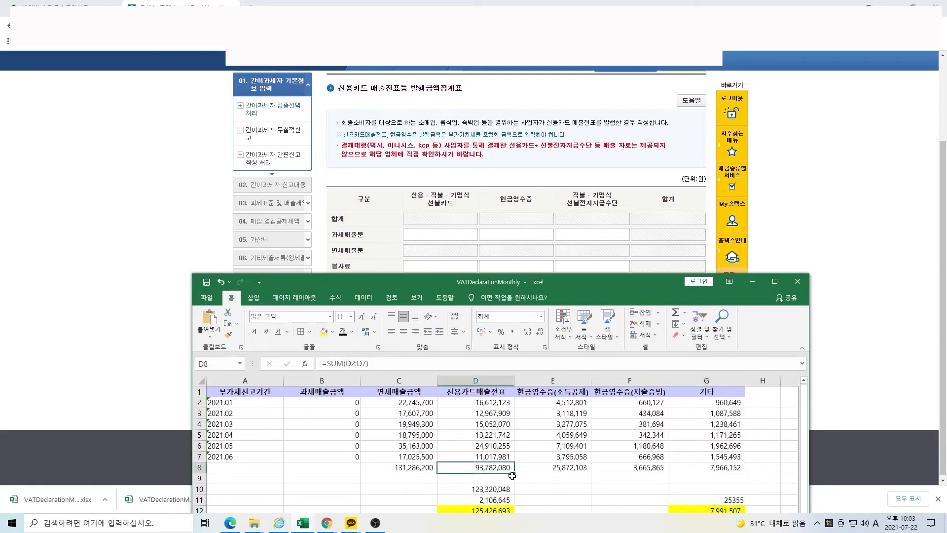
{"action": "scroll", "coordinate": [512, 475], "scroll_direction": "down", "scroll_amount": 2}
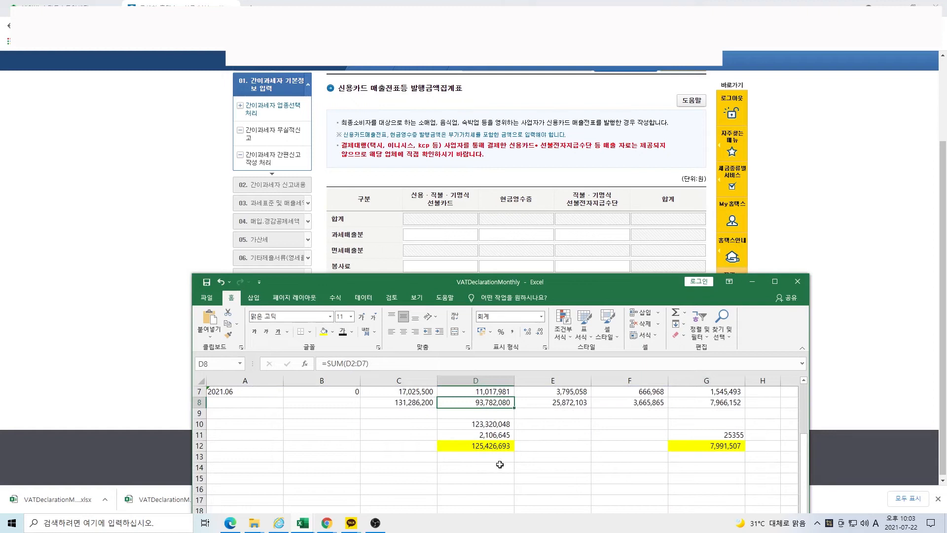
{"action": "key", "text": "ctrl+c"}
{"action": "left_click", "coordinate": [500, 466]}
{"action": "key", "text": "ctrl+v"}
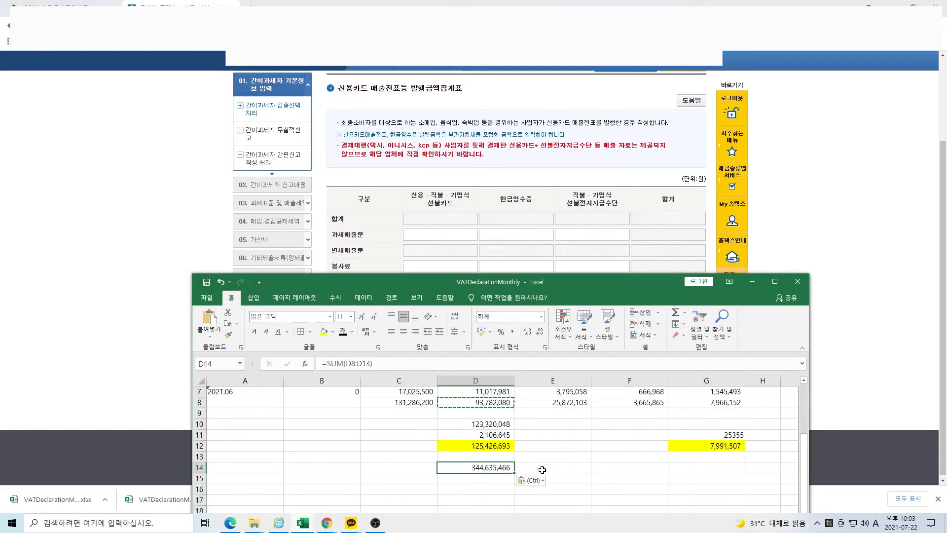
{"action": "key", "text": "ctrl+z"}
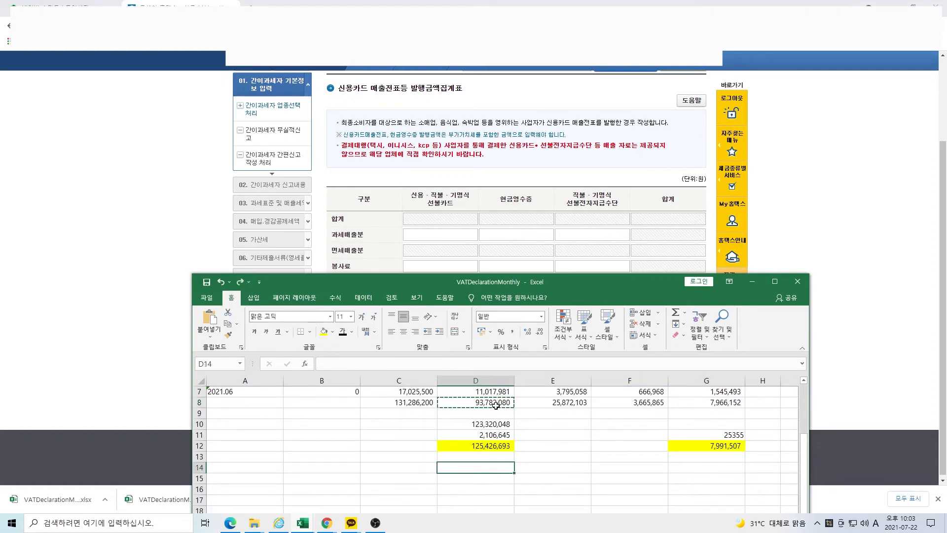
Copy the 신용카드매출전표 total from D8 into D14 as a value only and format it with thousands separators
{"action": "left_click", "coordinate": [498, 404]}
{"action": "key", "text": "Escape"}
{"action": "key", "text": "ctrl+c"}
{"action": "left_click", "coordinate": [209, 333]}
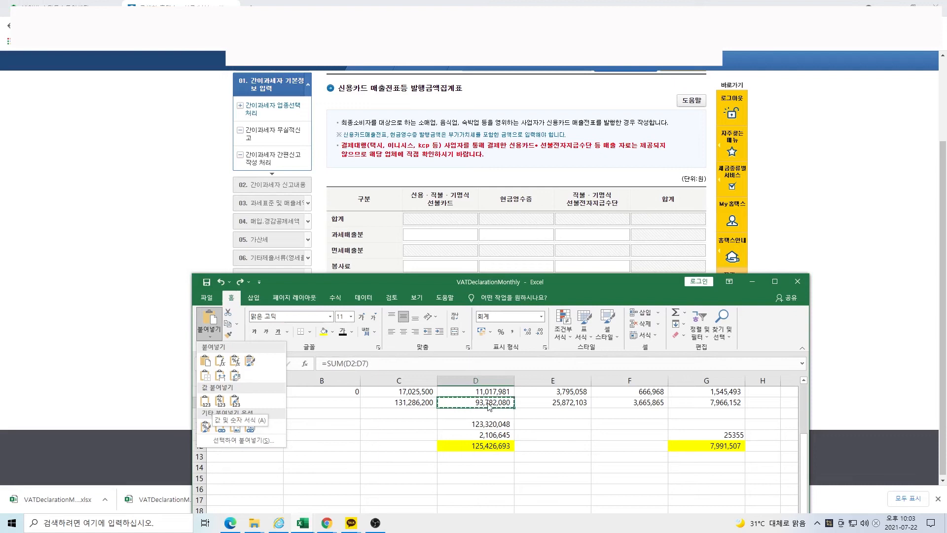
{"action": "left_click", "coordinate": [486, 473]}
{"action": "left_click", "coordinate": [493, 472]}
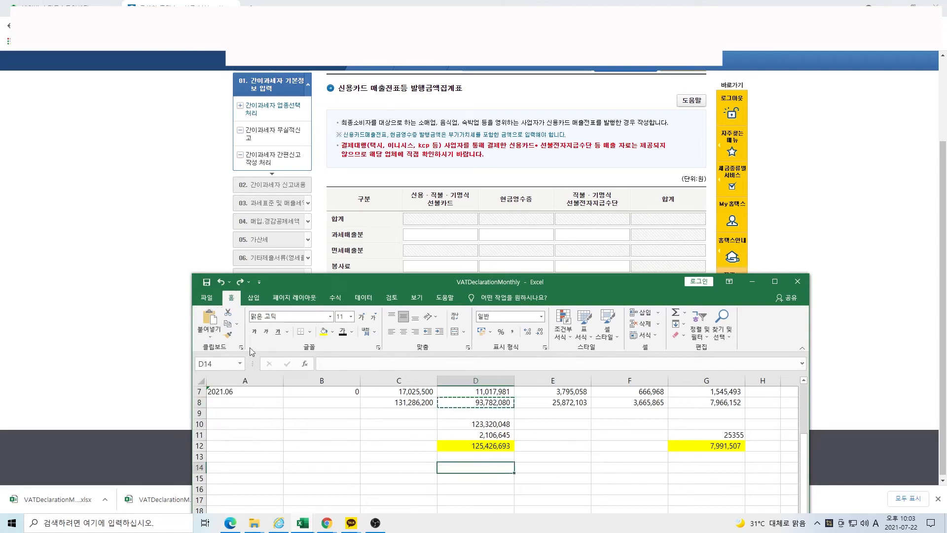
{"action": "left_click", "coordinate": [210, 337]}
{"action": "left_click", "coordinate": [205, 399]}
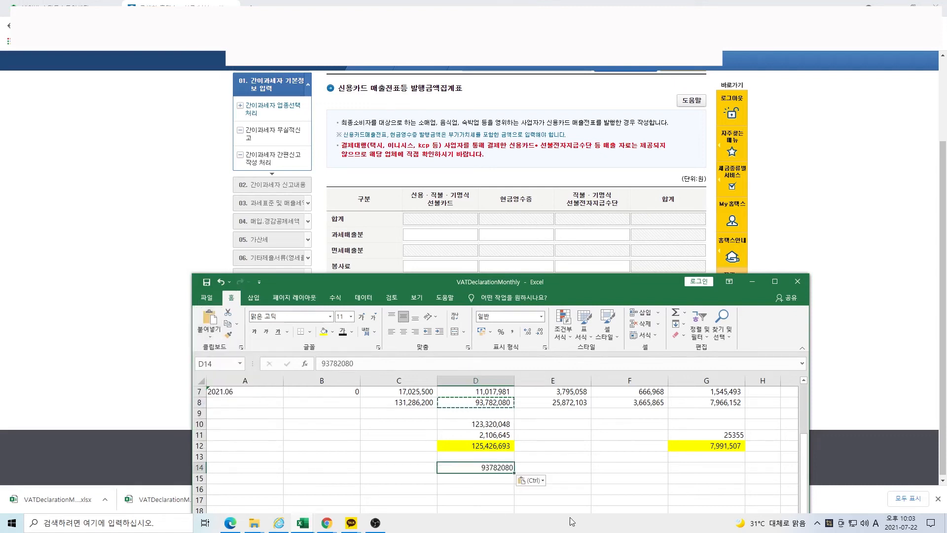
{"action": "left_click", "coordinate": [512, 331]}
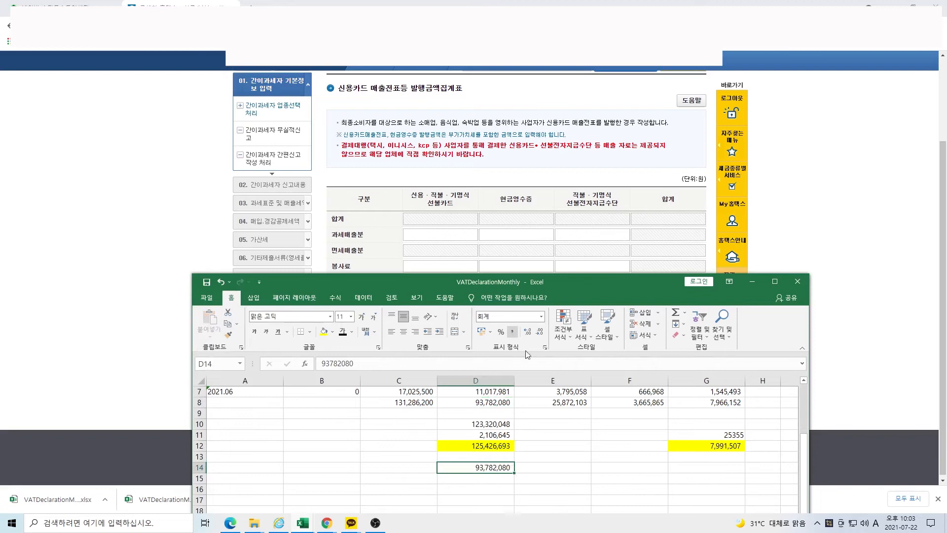
Copy the card sales total from D6 of VATDeclarationMonthly (1) into D15 of VATDeclarationMonthly as a value with thousands separators
{"action": "left_click_drag", "start_coordinate": [509, 288], "coordinate": [500, 146]}
{"action": "scroll", "coordinate": [458, 355], "scroll_direction": "up", "scroll_amount": 2}
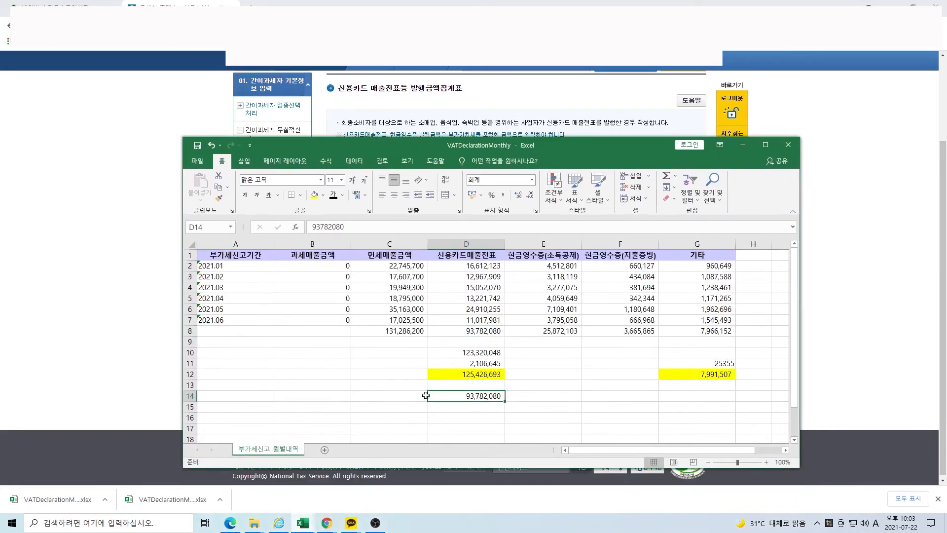
{"action": "left_click", "coordinate": [301, 526]}
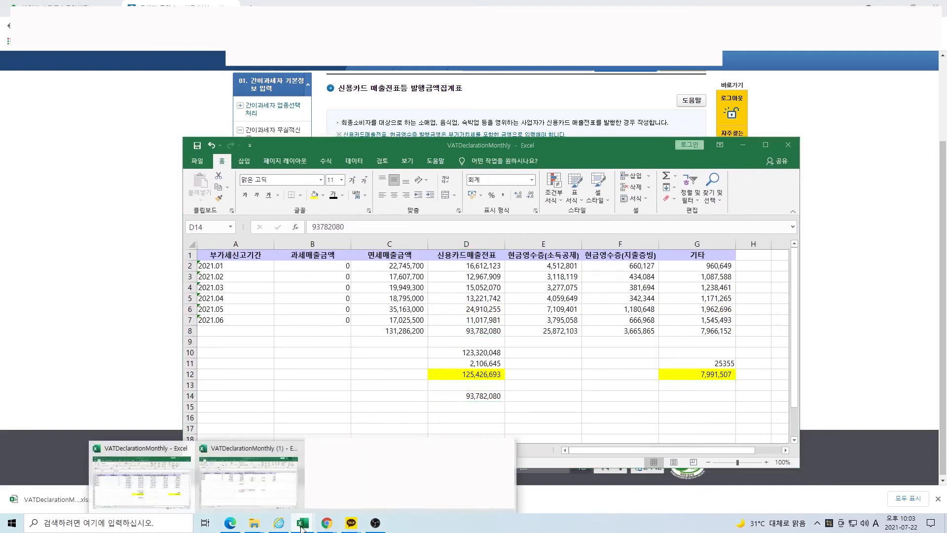
{"action": "left_click", "coordinate": [247, 474]}
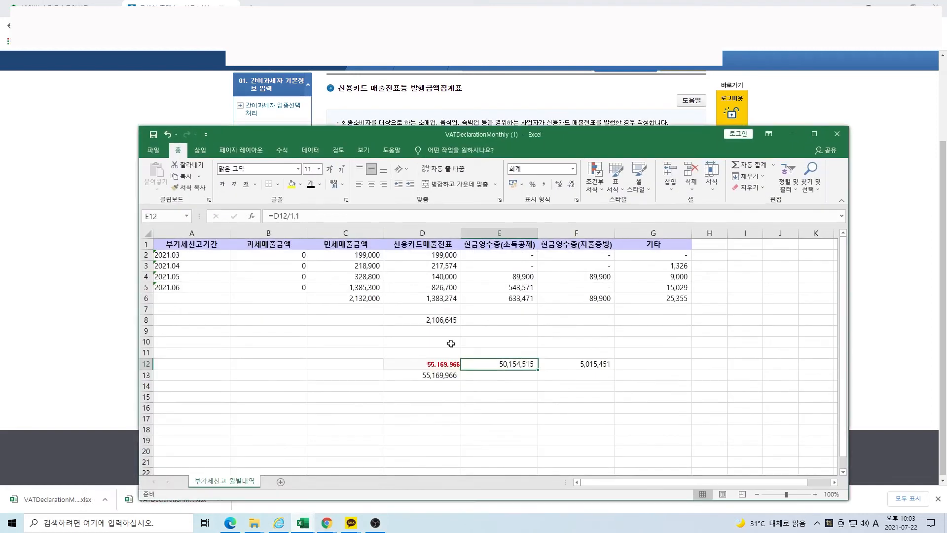
{"action": "left_click", "coordinate": [437, 296]}
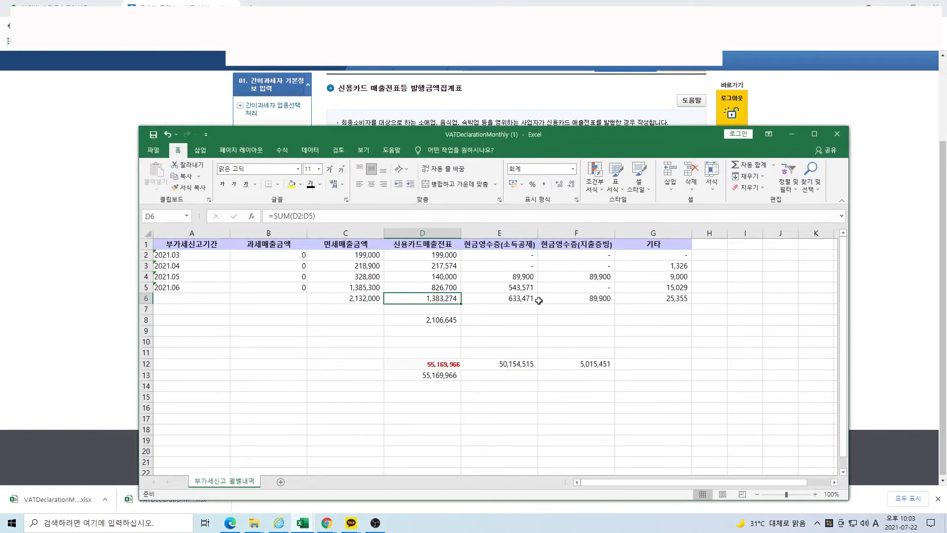
{"action": "key", "text": "ctrl+c"}
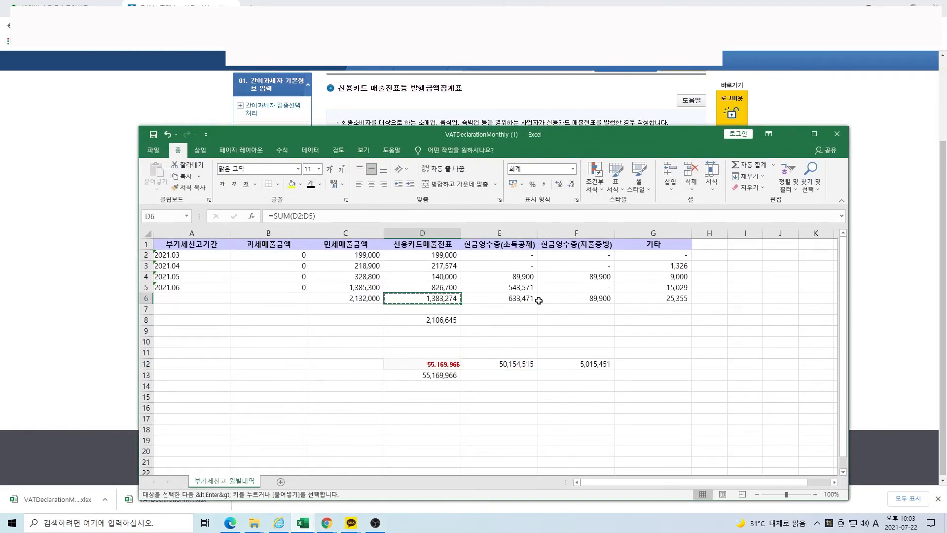
{"action": "left_click", "coordinate": [309, 523]}
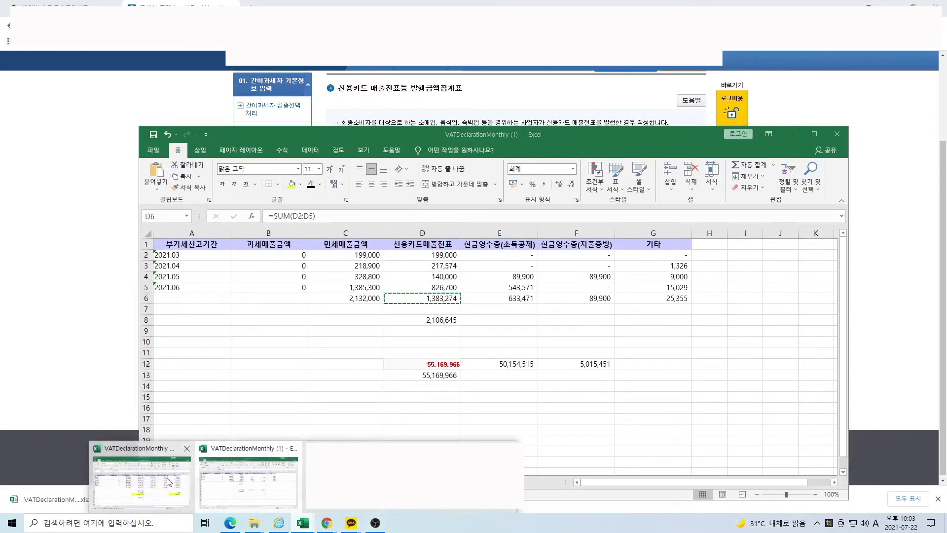
{"action": "left_click", "coordinate": [141, 476]}
{"action": "left_click", "coordinate": [499, 408]}
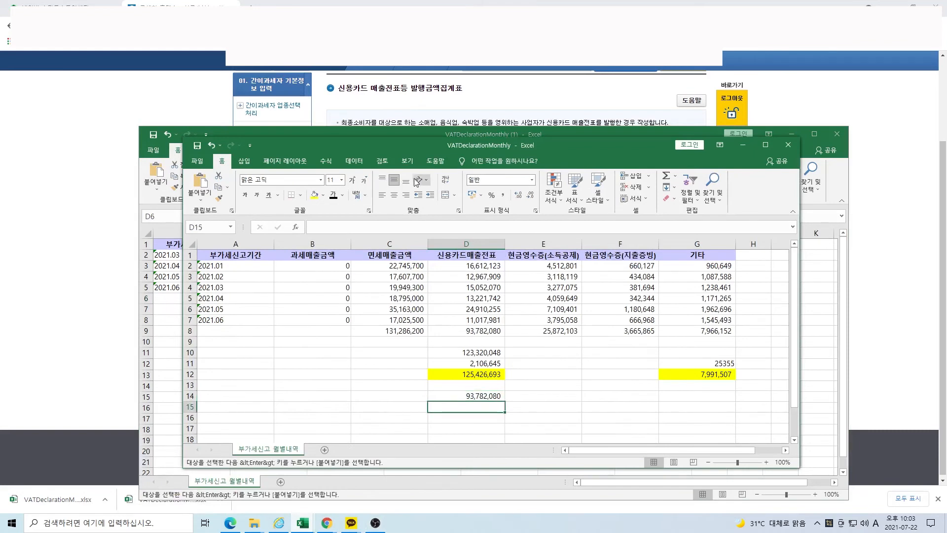
{"action": "left_click", "coordinate": [200, 198]}
{"action": "left_click", "coordinate": [197, 263]}
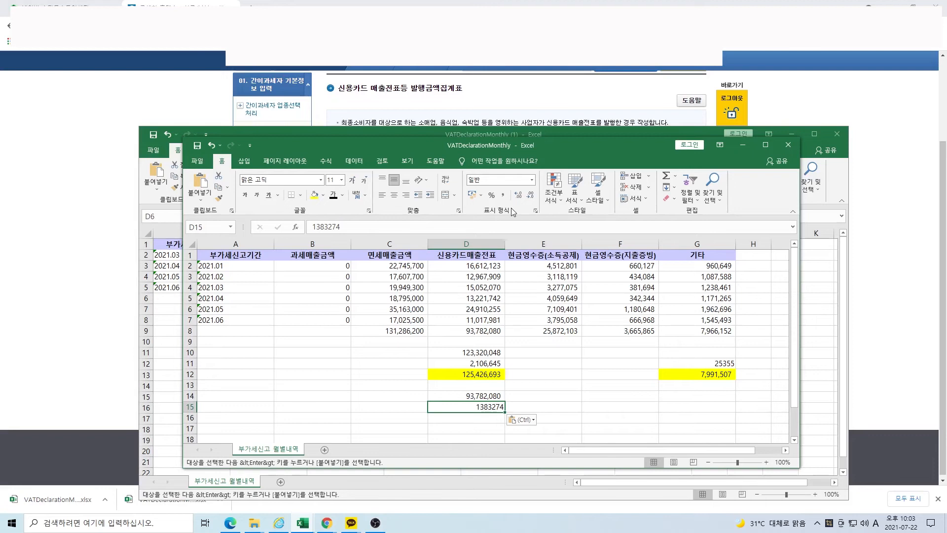
{"action": "left_click", "coordinate": [502, 194]}
Sum the card sales in D14:D15 into D16 and fill D16 with green
{"action": "left_click_drag", "start_coordinate": [493, 405], "coordinate": [492, 406]}
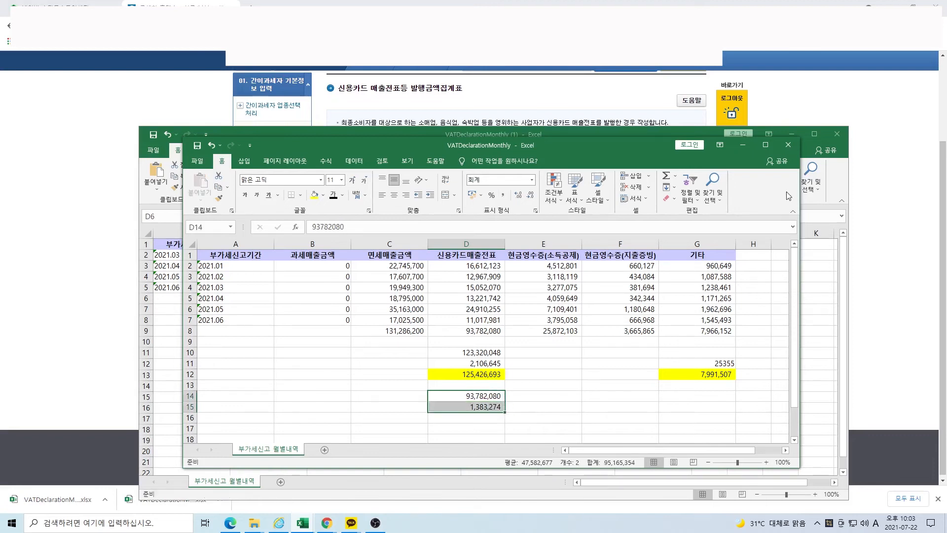
{"action": "left_click", "coordinate": [666, 176]}
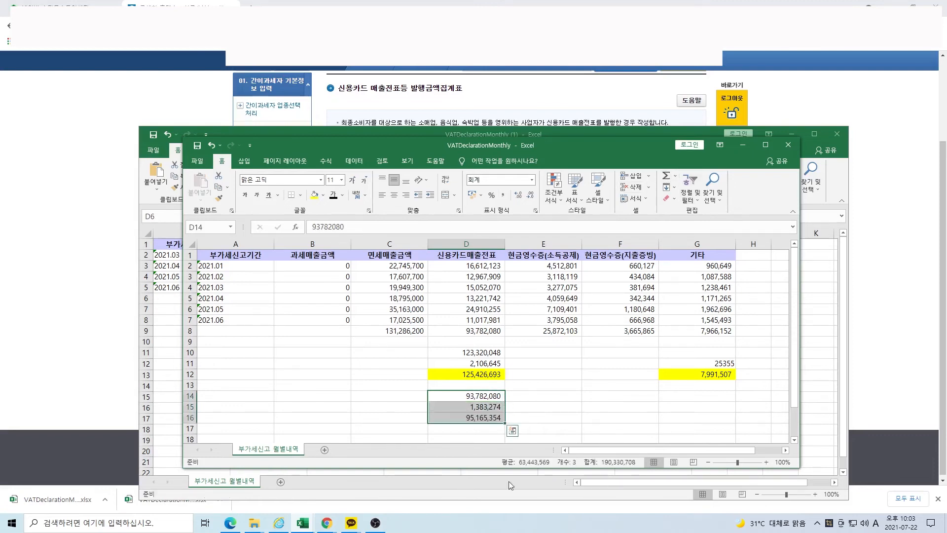
{"action": "left_click", "coordinate": [481, 417]}
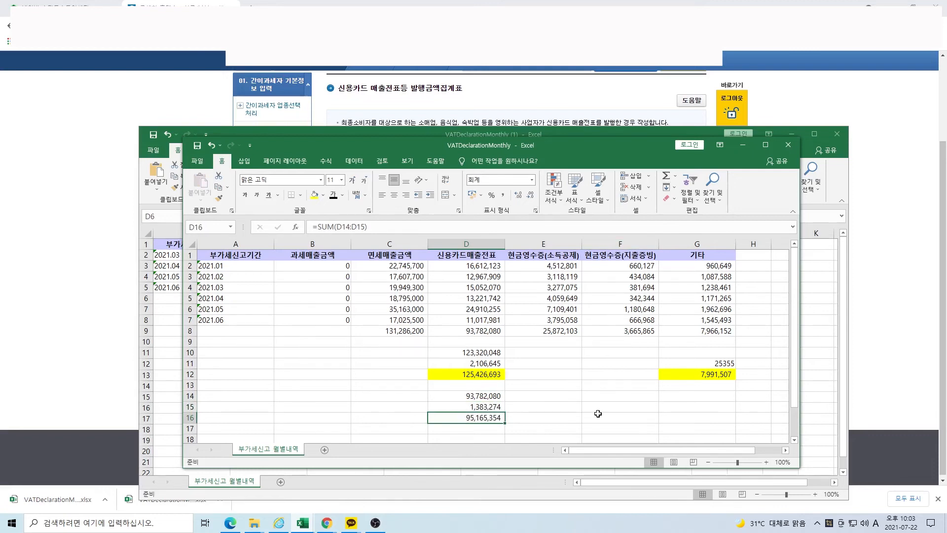
{"action": "left_click", "coordinate": [322, 196]}
{"action": "left_click", "coordinate": [389, 218]}
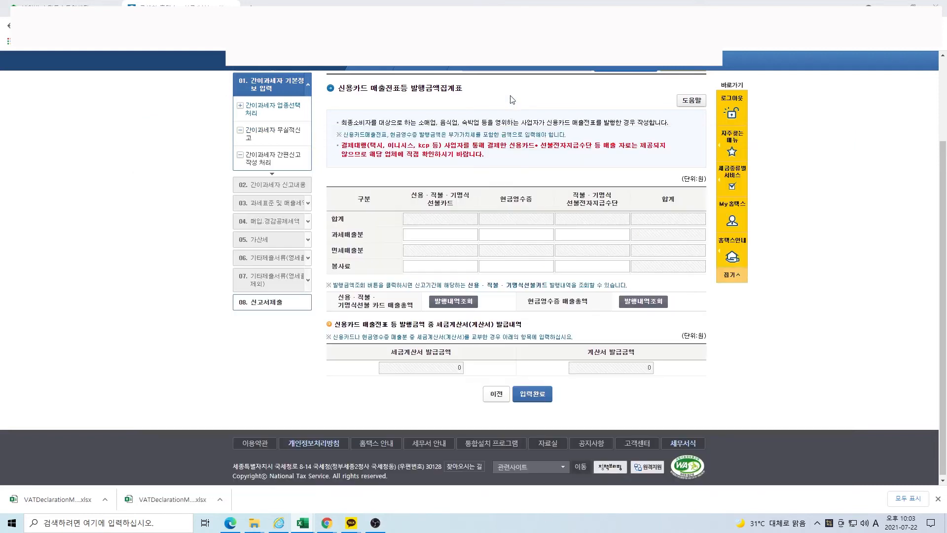
Return to Hometax and enter 95,165,354 as the 과세매출분 amount for 신용·직불·기명식 선불카드
{"action": "left_click", "coordinate": [513, 117]}
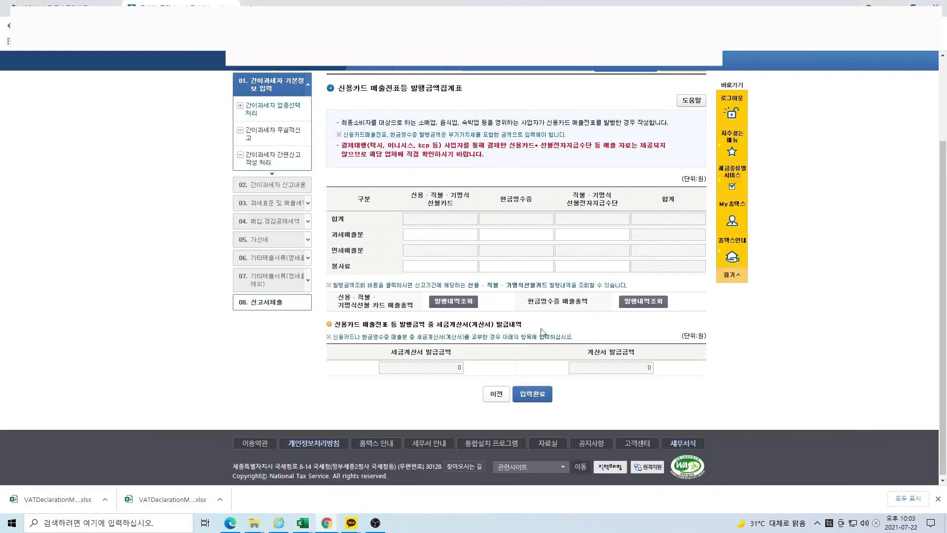
{"action": "left_click", "coordinate": [452, 235]}
{"action": "type", "text": "95165354"}
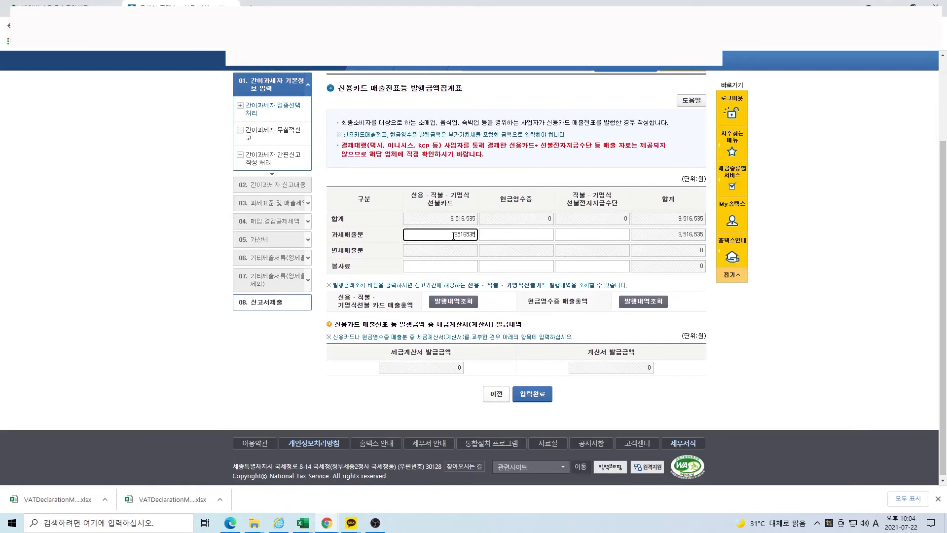
{"action": "left_click", "coordinate": [500, 174]}
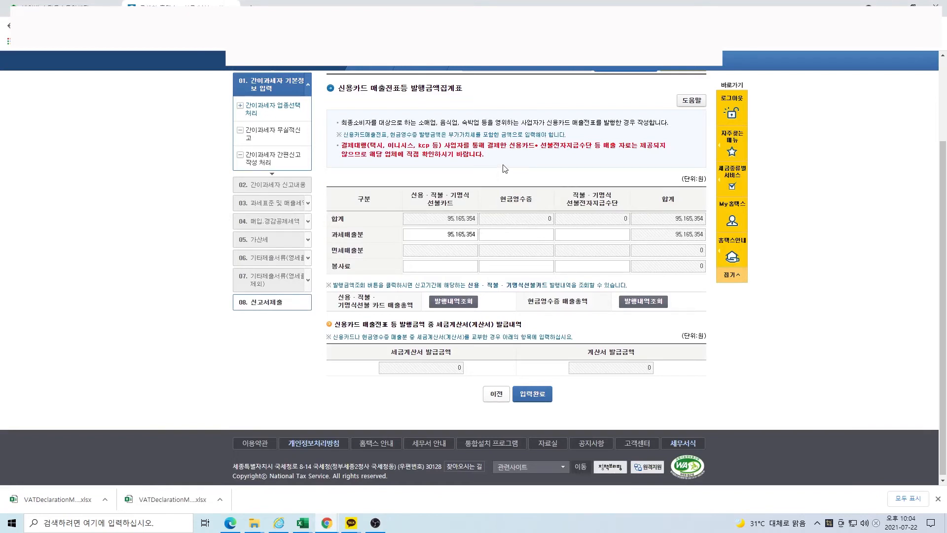
Switch to the VATDeclarationMonthly workbook in Excel and sum the two cash receipt totals E8:F8 in E14
{"action": "left_click", "coordinate": [541, 234]}
{"action": "mouse_move", "coordinate": [303, 523]}
{"action": "left_click", "coordinate": [153, 486]}
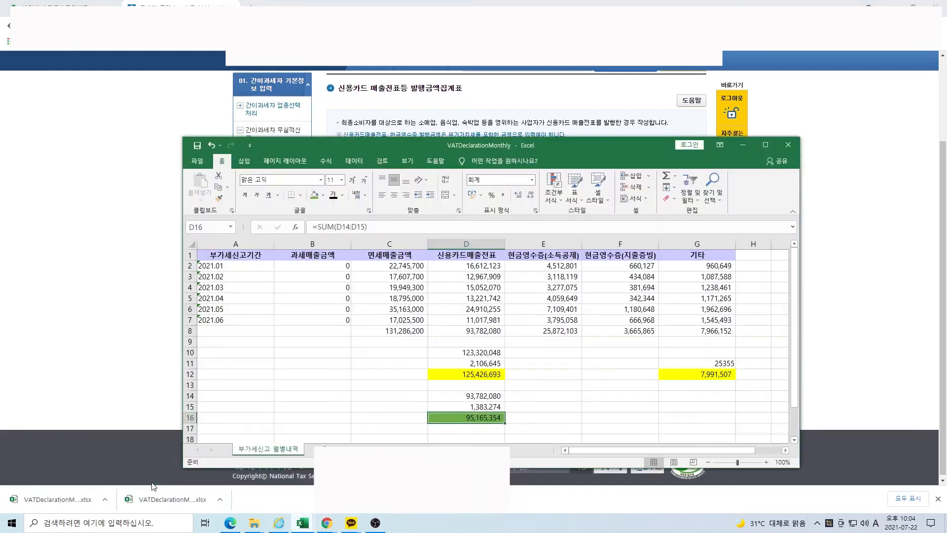
{"action": "left_click", "coordinate": [556, 364]}
{"action": "left_click", "coordinate": [557, 396]}
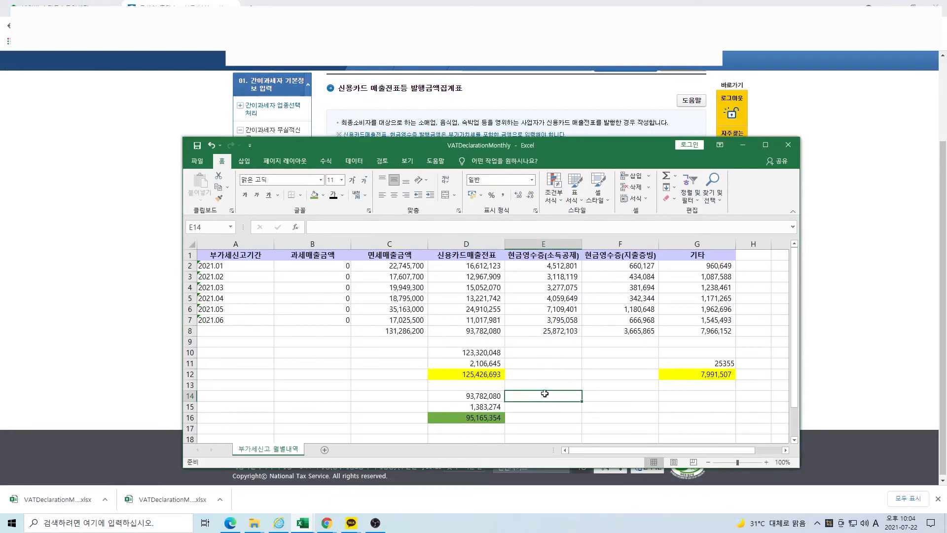
{"action": "type", "text": "=sum("}
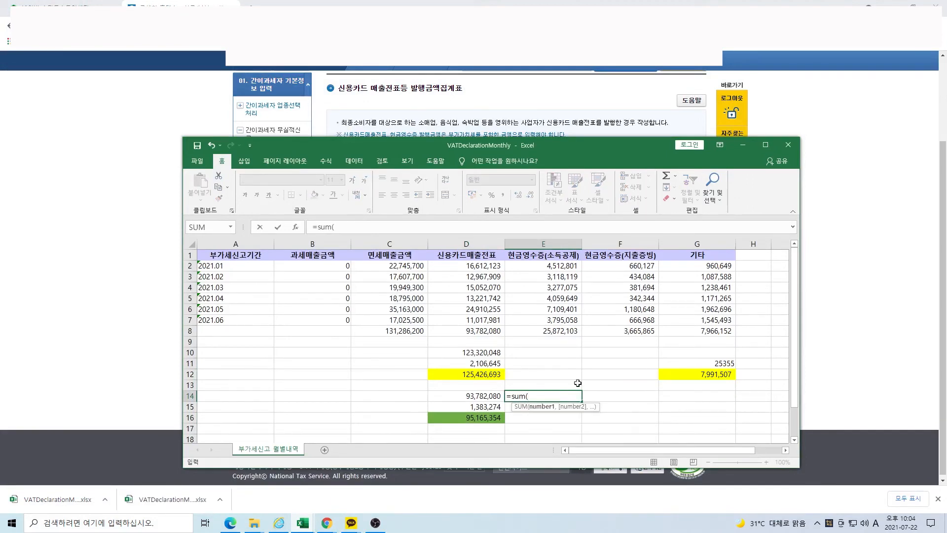
{"action": "left_click", "coordinate": [581, 331]}
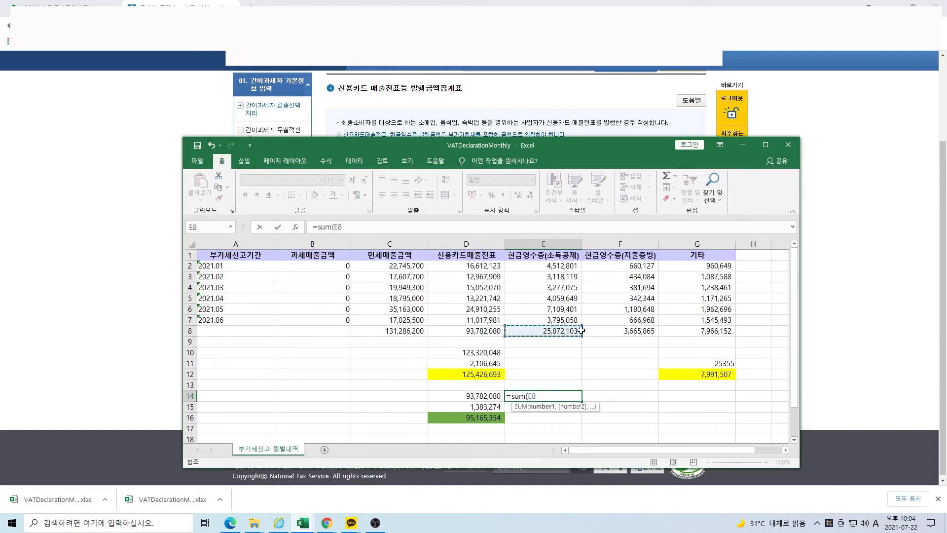
{"action": "left_click_drag", "start_coordinate": [581, 330], "coordinate": [624, 335]}
{"action": "key", "text": "Return"}
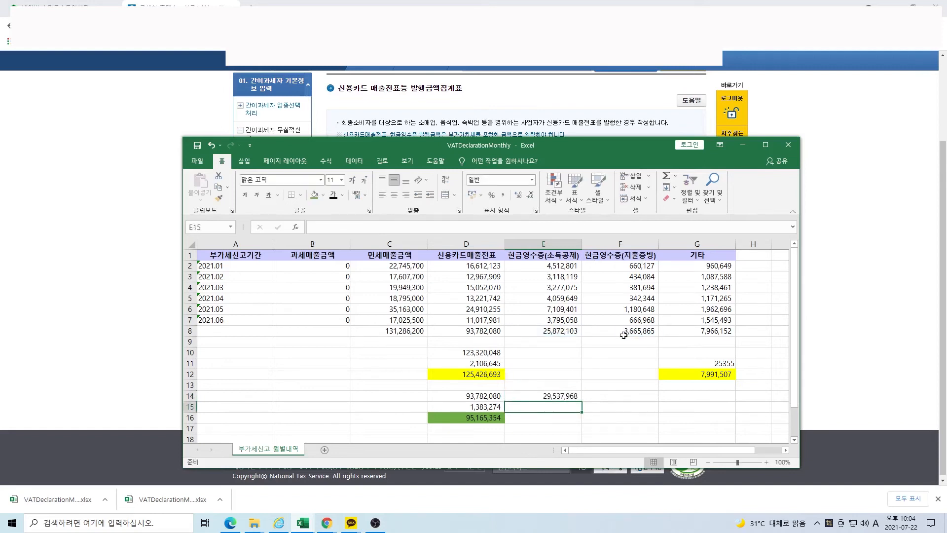
In the VATDeclarationMonthly (1) workbook, sum the two cash receipt totals E6:F6 in cell E15
{"action": "left_click", "coordinate": [303, 523]}
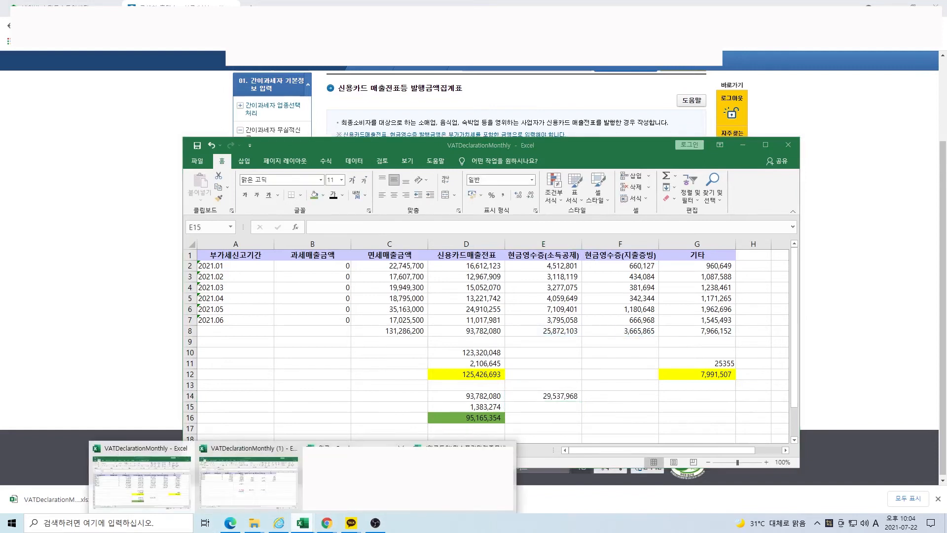
{"action": "left_click", "coordinate": [248, 476]}
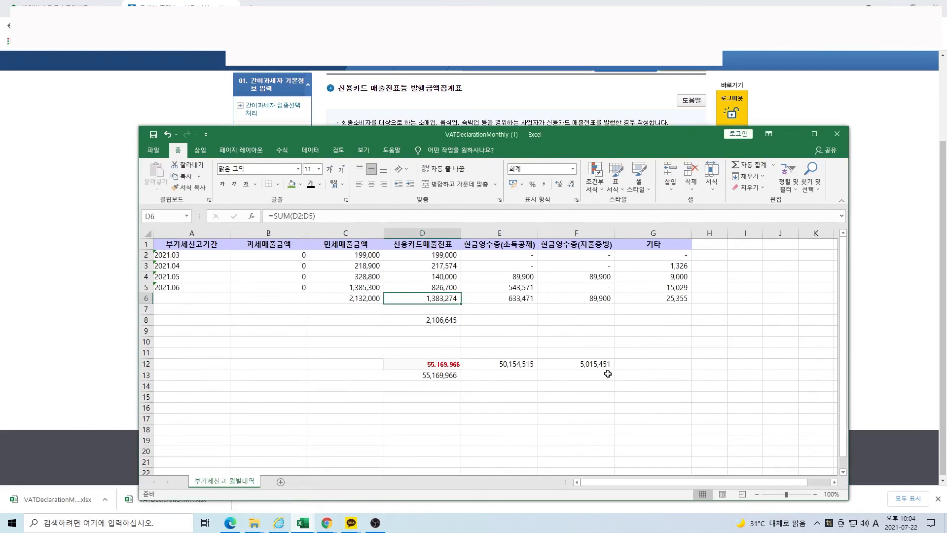
{"action": "left_click", "coordinate": [520, 296]}
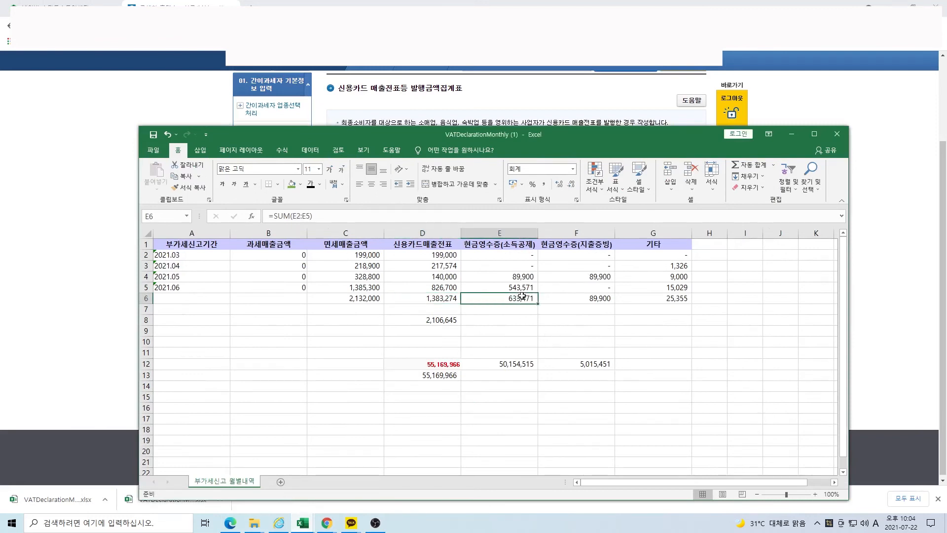
{"action": "left_click", "coordinate": [564, 295]}
{"action": "left_click", "coordinate": [522, 402]}
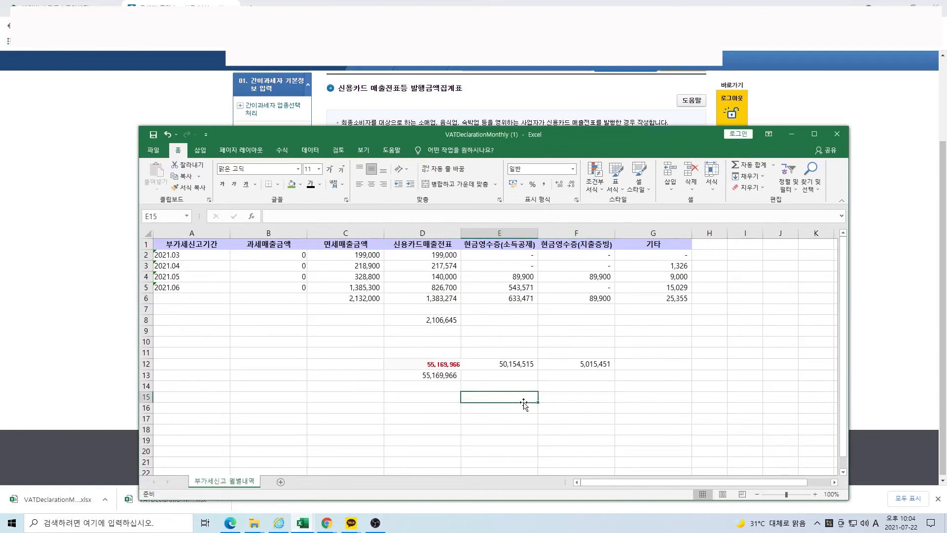
{"action": "type", "text": "=sum("}
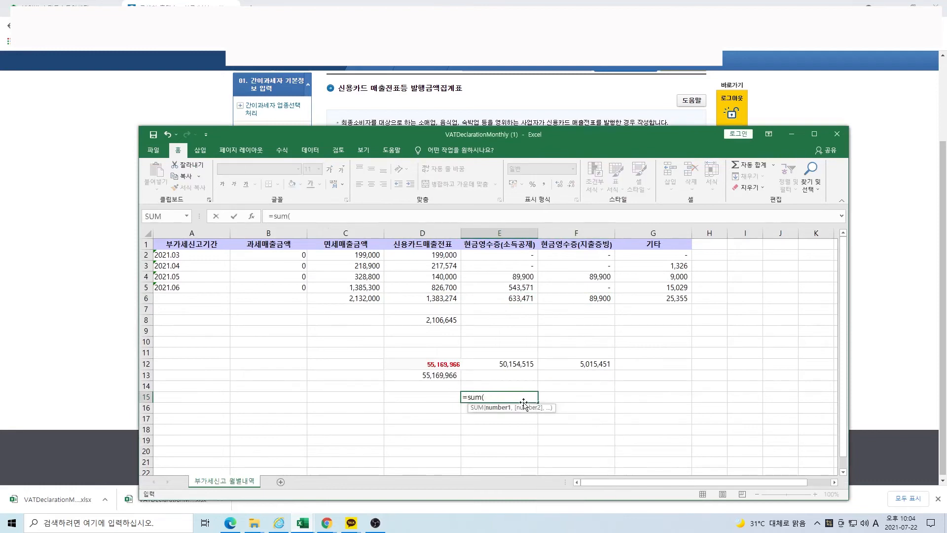
{"action": "left_click_drag", "start_coordinate": [528, 297], "coordinate": [582, 298]}
{"action": "key", "text": "Return"}
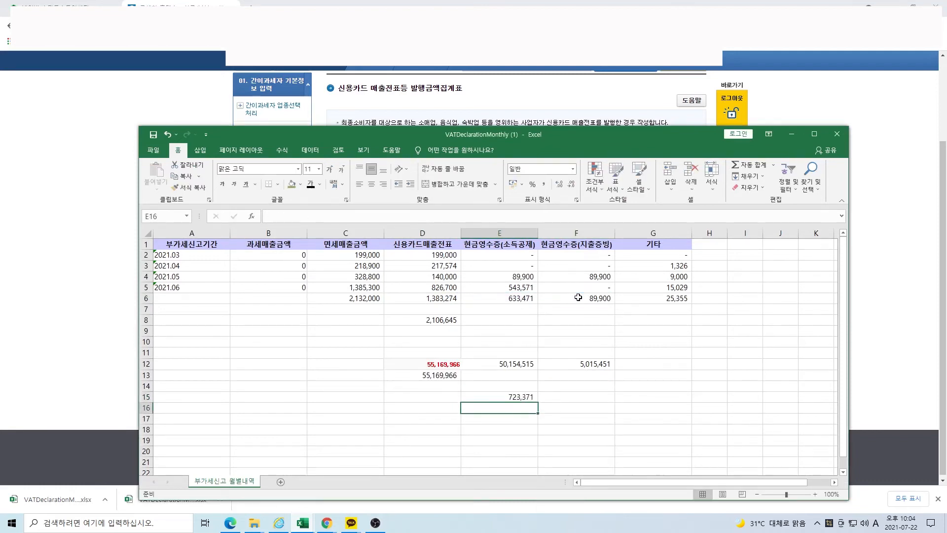
Copy the cash receipt sum from E15 of VATDeclarationMonthly (1) into E15 of VATDeclarationMonthly as a value with thousands separators
{"action": "left_click", "coordinate": [524, 396]}
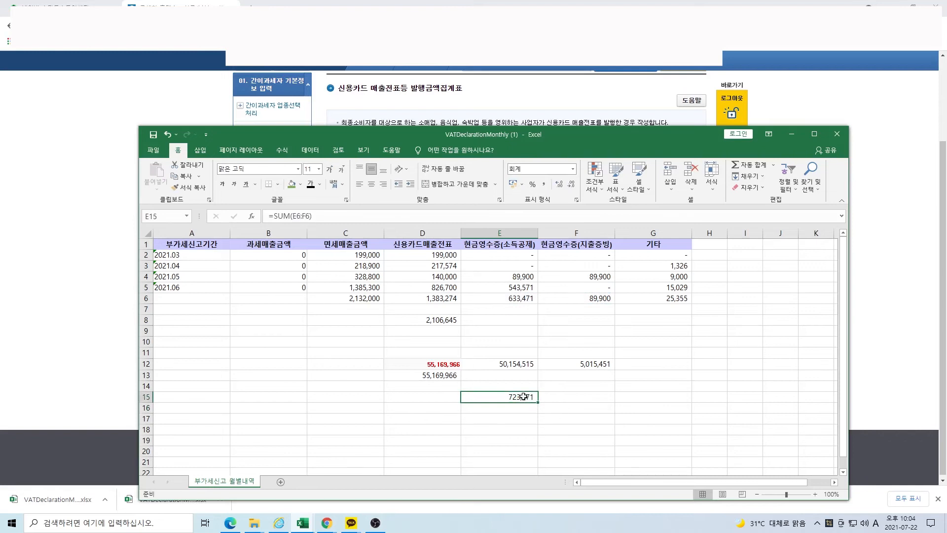
{"action": "key", "text": "ctrl+c"}
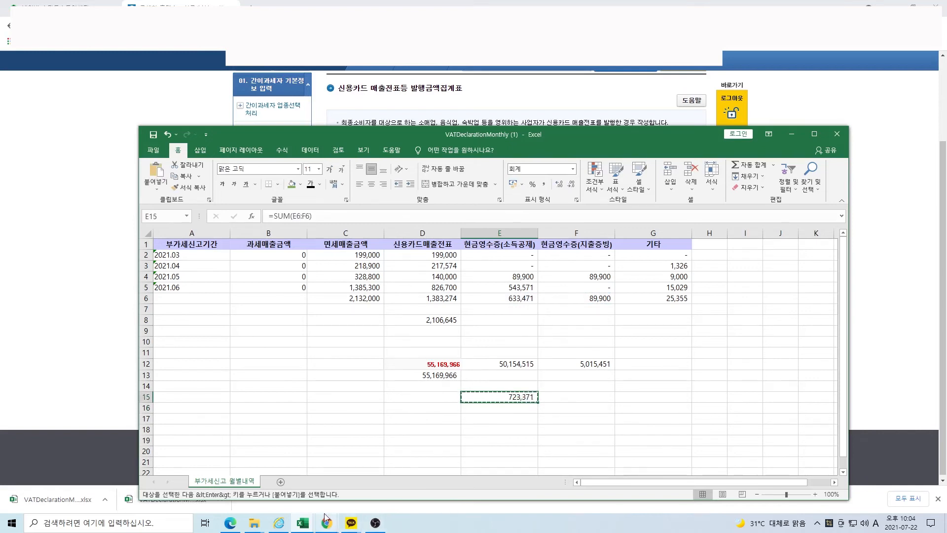
{"action": "mouse_move", "coordinate": [302, 523]}
{"action": "left_click", "coordinate": [137, 485]}
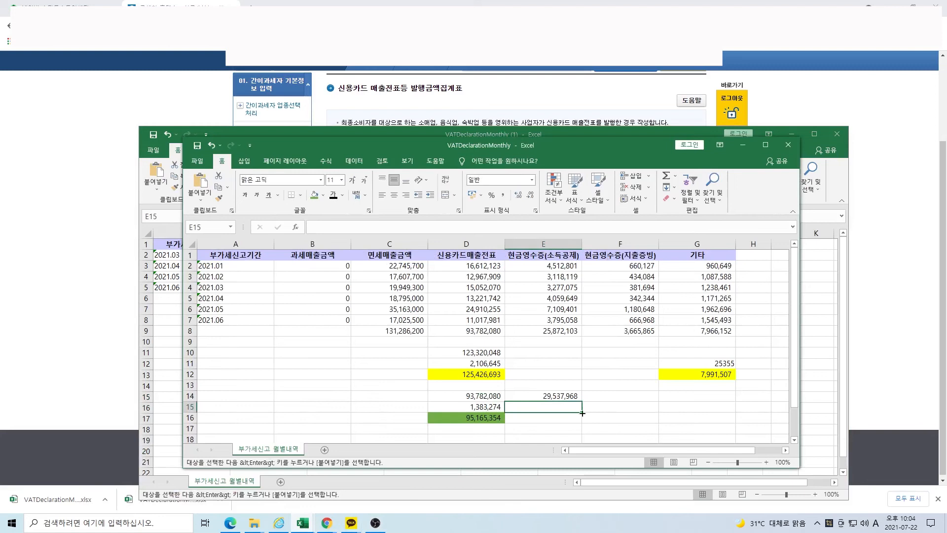
{"action": "key", "text": "ctrl+v"}
{"action": "key", "text": "ctrl+z"}
{"action": "left_click", "coordinate": [201, 199]}
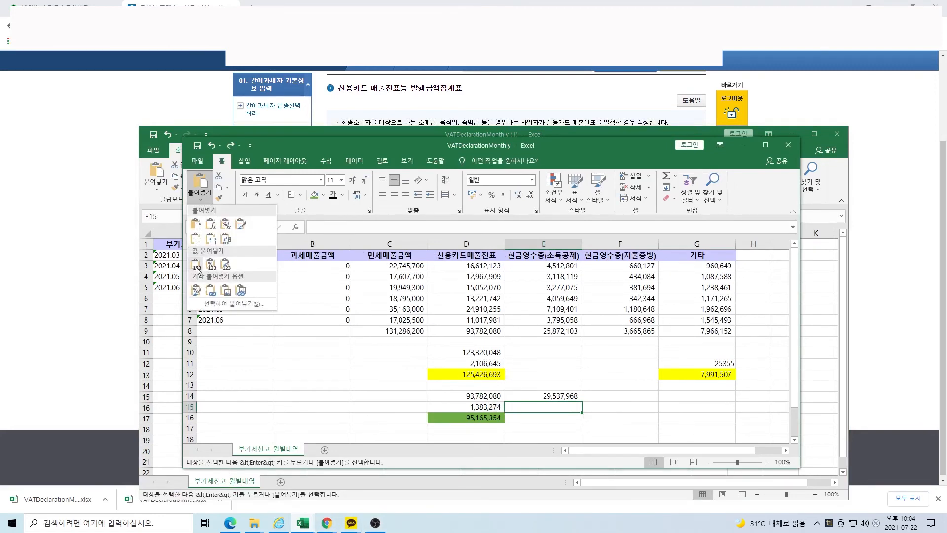
{"action": "left_click", "coordinate": [196, 265]}
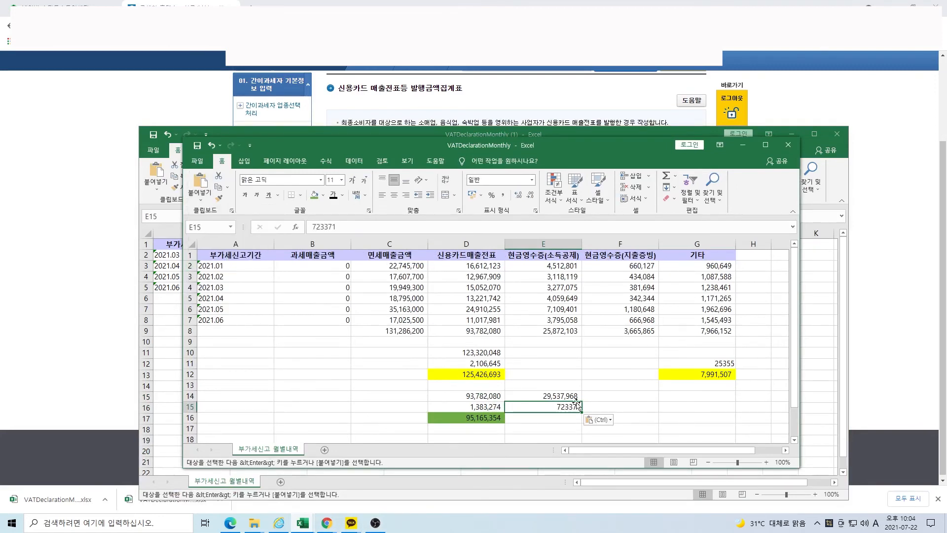
{"action": "left_click", "coordinate": [503, 197]}
Sum the cash receipt amounts in E14:E15 into E16 and fill E16 with green
{"action": "left_click", "coordinate": [560, 420]}
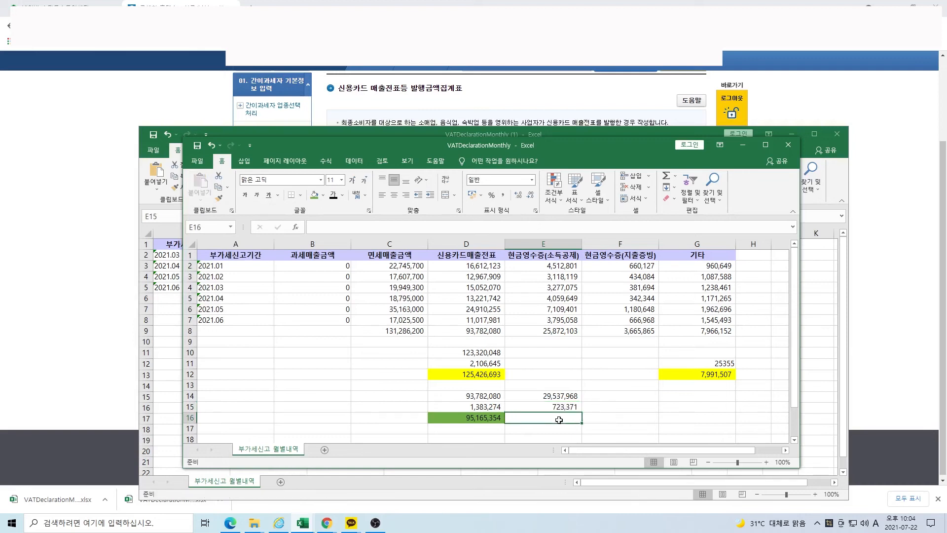
{"action": "type", "text": "=sum("}
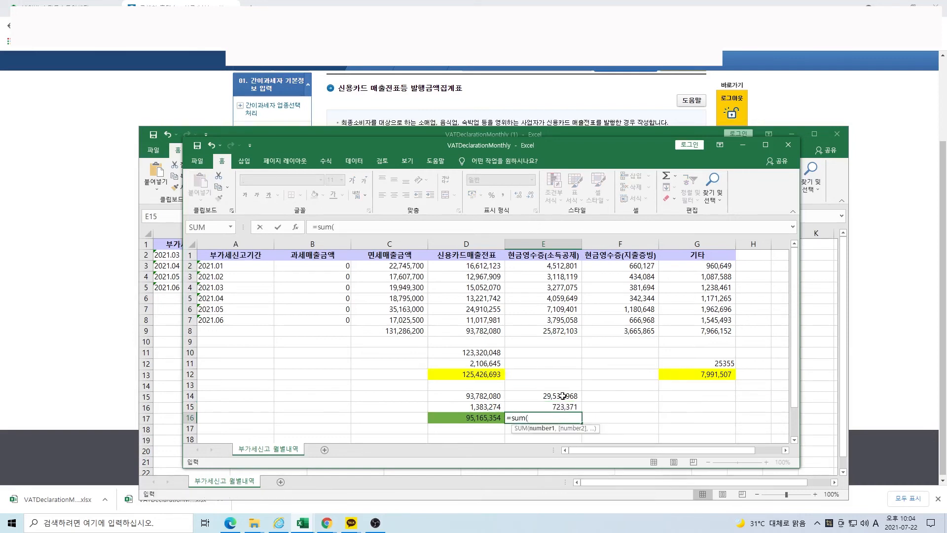
{"action": "left_click_drag", "start_coordinate": [562, 396], "coordinate": [563, 406]}
{"action": "key", "text": "Return"}
{"action": "left_click", "coordinate": [552, 417]}
{"action": "left_click", "coordinate": [314, 195]}
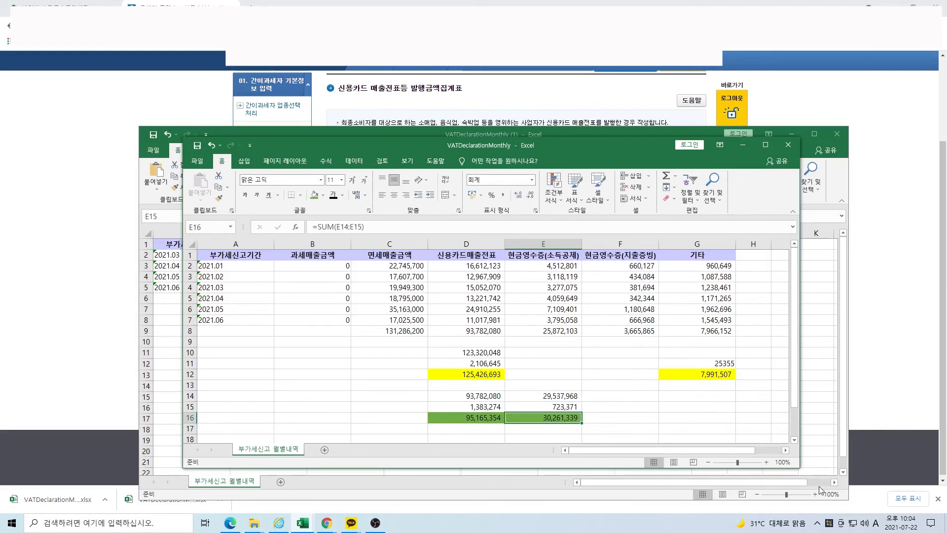
Return to Hometax, enter 30,261,339 as the 과세매출분 amount for 현금영수증, and complete the 발행금액집계표 entry
{"action": "left_click", "coordinate": [884, 122]}
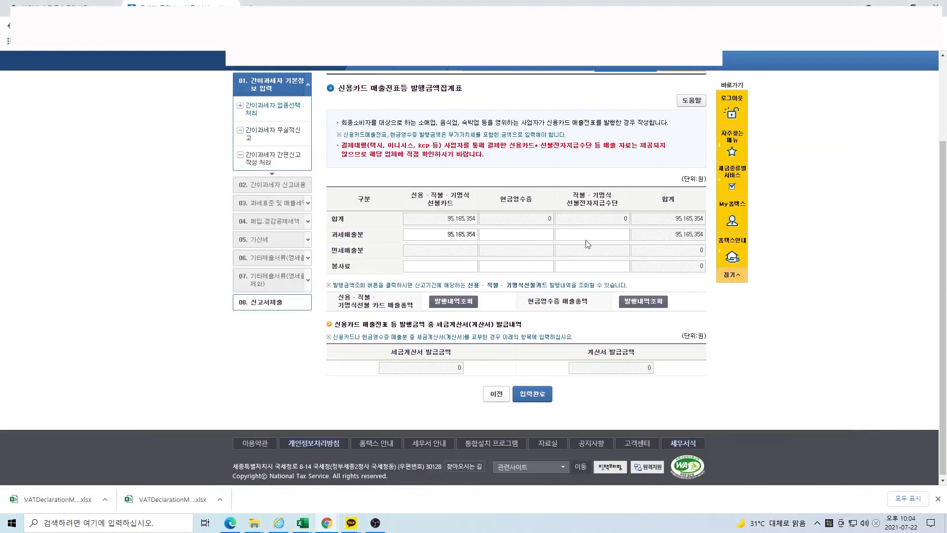
{"action": "left_click", "coordinate": [537, 231]}
{"action": "type", "text": "30261339"}
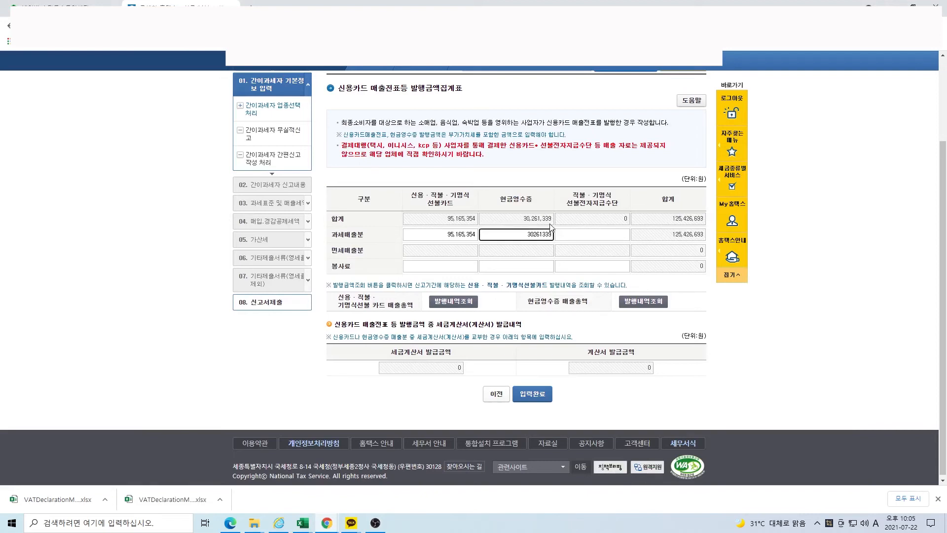
{"action": "left_click", "coordinate": [818, 343]}
{"action": "left_click", "coordinate": [541, 401]}
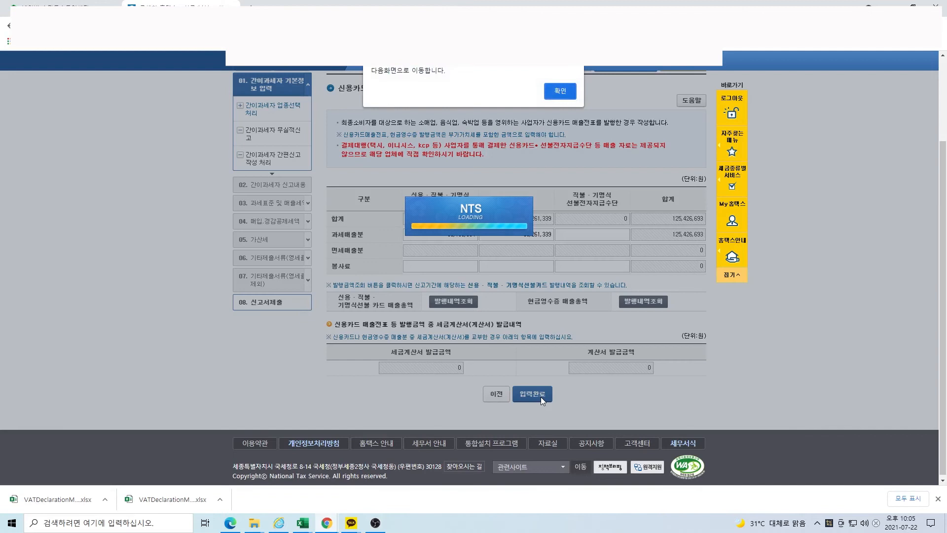
{"action": "left_click", "coordinate": [560, 96]}
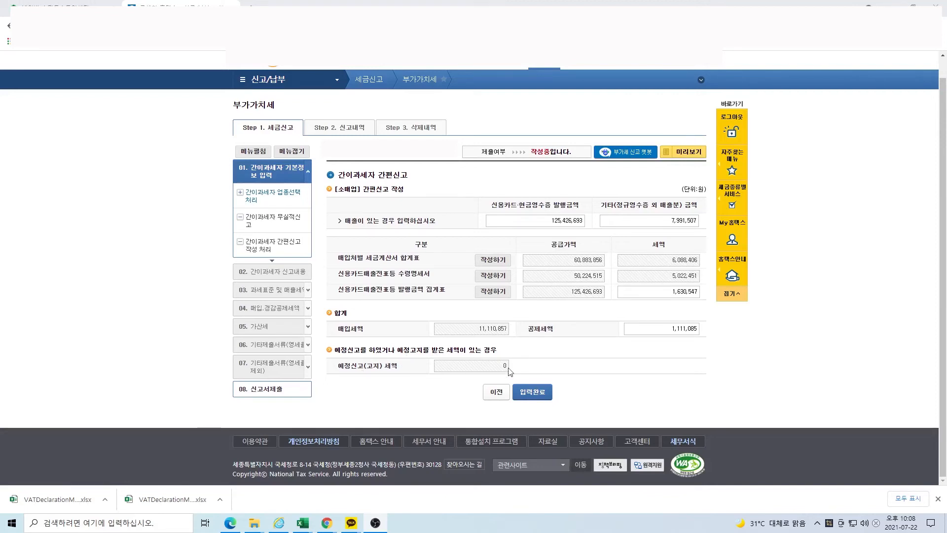
Complete the 간이과세자 간편신고 entry, read the 공제세액 limit notice, and accept correcting the deduction now
{"action": "left_click", "coordinate": [538, 395]}
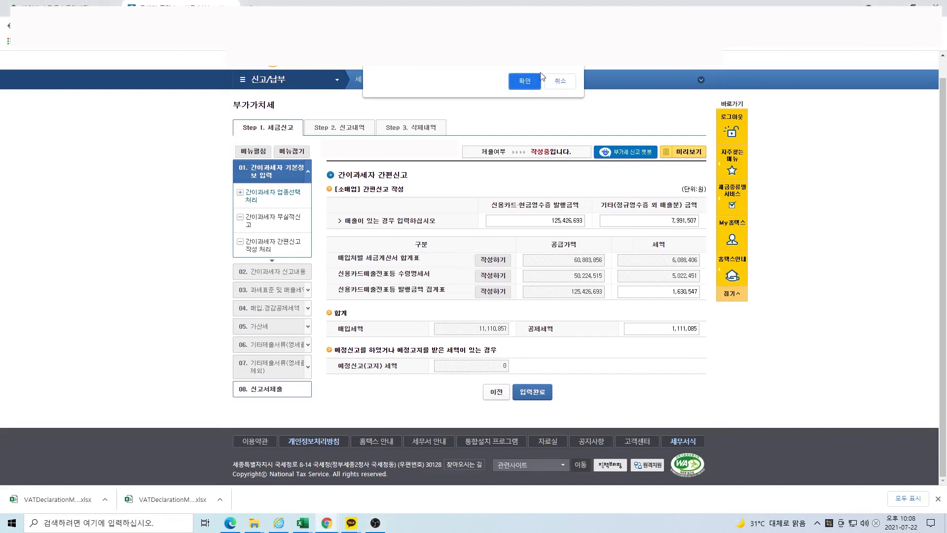
{"action": "left_click", "coordinate": [527, 80]}
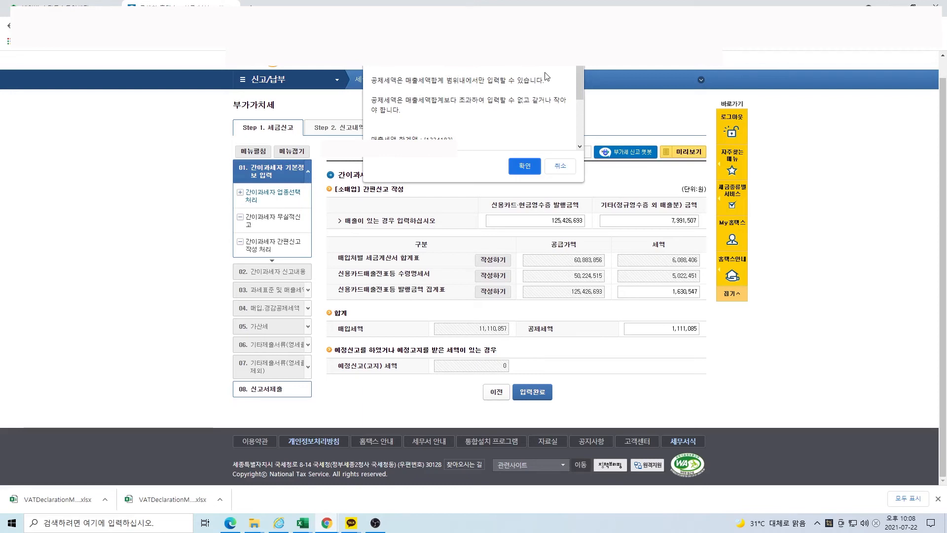
{"action": "scroll", "coordinate": [545, 77], "scroll_direction": "down", "scroll_amount": 3}
{"action": "scroll", "coordinate": [546, 76], "scroll_direction": "up", "scroll_amount": 3}
{"action": "scroll", "coordinate": [472, 85], "scroll_direction": "down", "scroll_amount": 3}
{"action": "scroll", "coordinate": [531, 103], "scroll_direction": "up", "scroll_amount": 3}
{"action": "scroll", "coordinate": [524, 112], "scroll_direction": "down", "scroll_amount": 3}
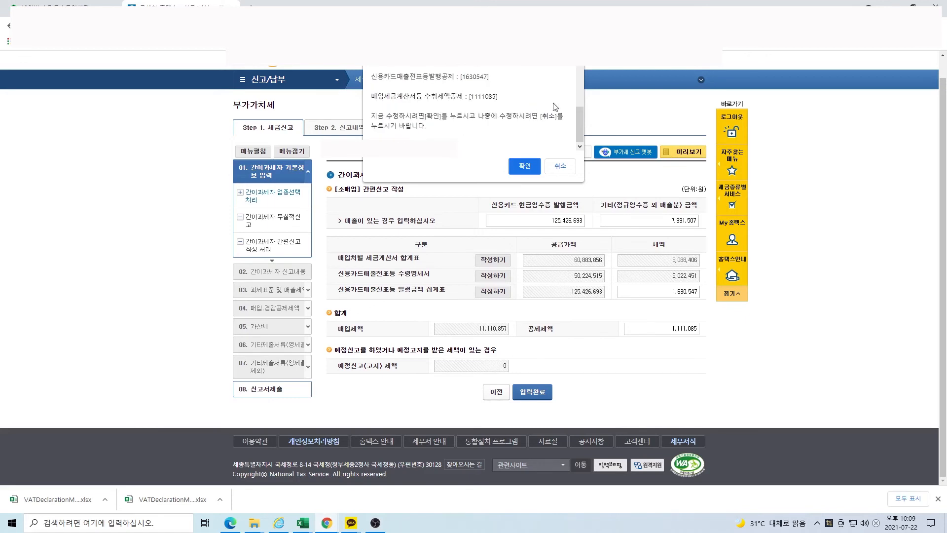
{"action": "left_click_drag", "start_coordinate": [579, 131], "coordinate": [580, 129]}
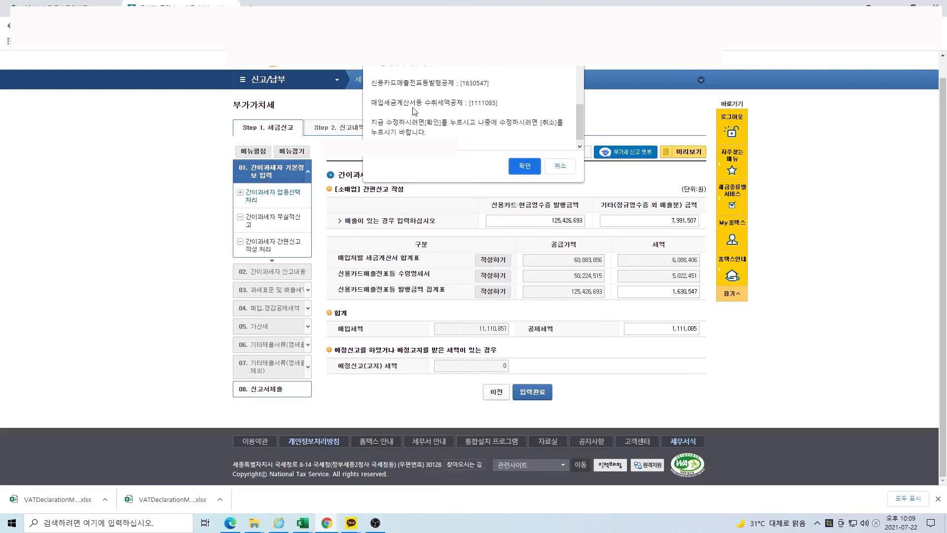
{"action": "scroll", "coordinate": [456, 111], "scroll_direction": "down", "scroll_amount": 1}
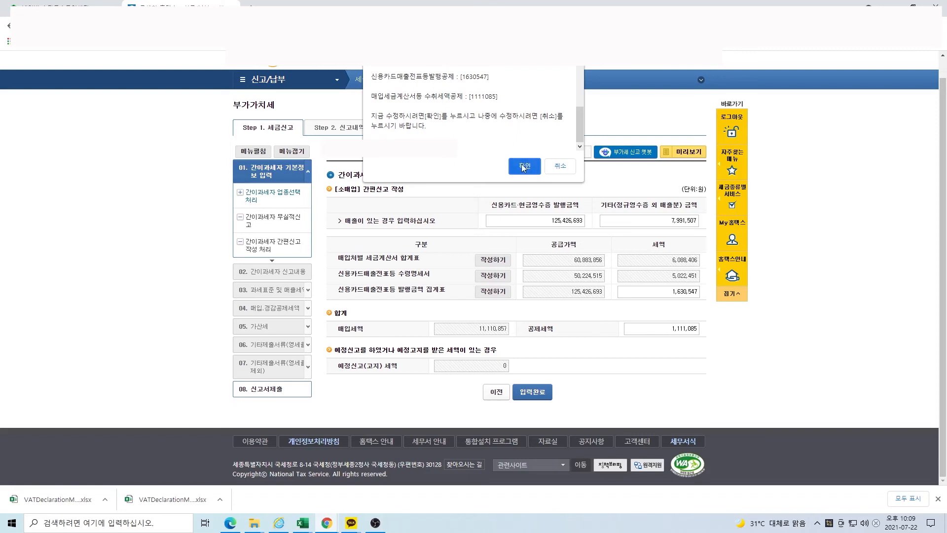
{"action": "left_click", "coordinate": [523, 167]}
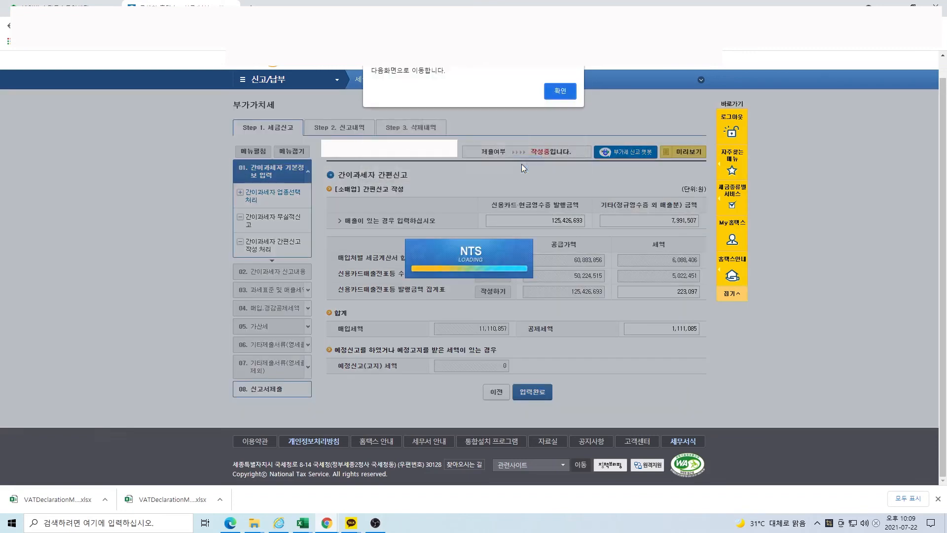
{"action": "left_click", "coordinate": [560, 89]}
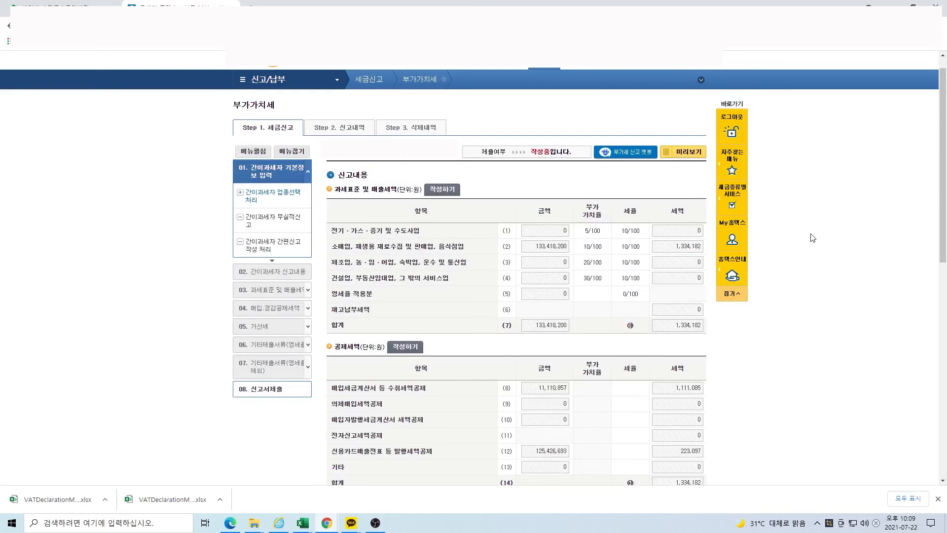
Review the 신고내용 sections for sales tax, 공제세액 and 가산세 through to the 차감 납부할 세액 line
{"action": "scroll", "coordinate": [813, 234], "scroll_direction": "down", "scroll_amount": 1}
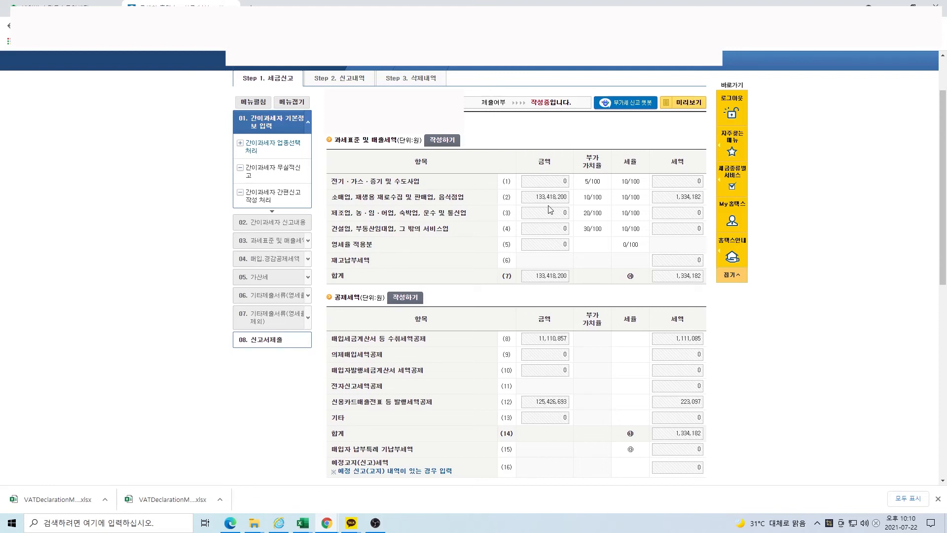
{"action": "scroll", "coordinate": [556, 209], "scroll_direction": "down", "scroll_amount": 3}
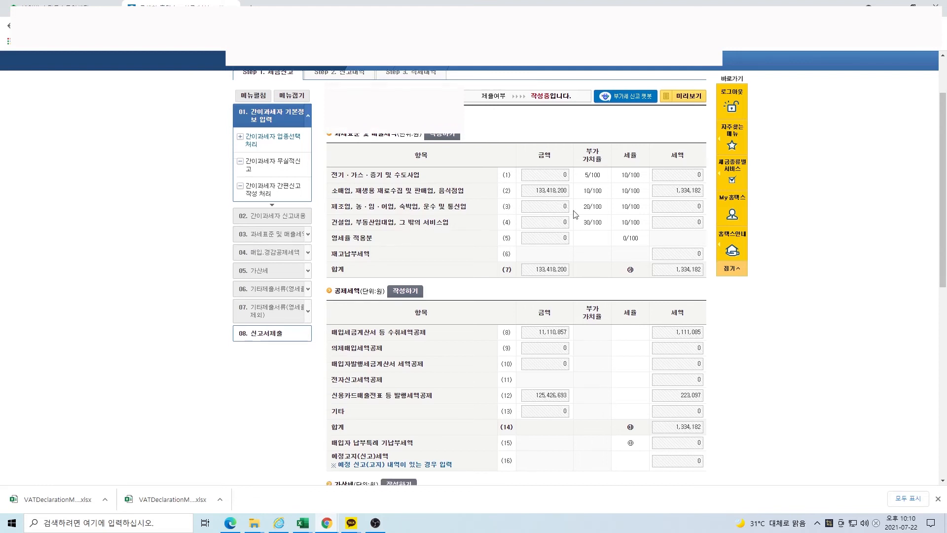
{"action": "scroll", "coordinate": [610, 200], "scroll_direction": "up", "scroll_amount": 1}
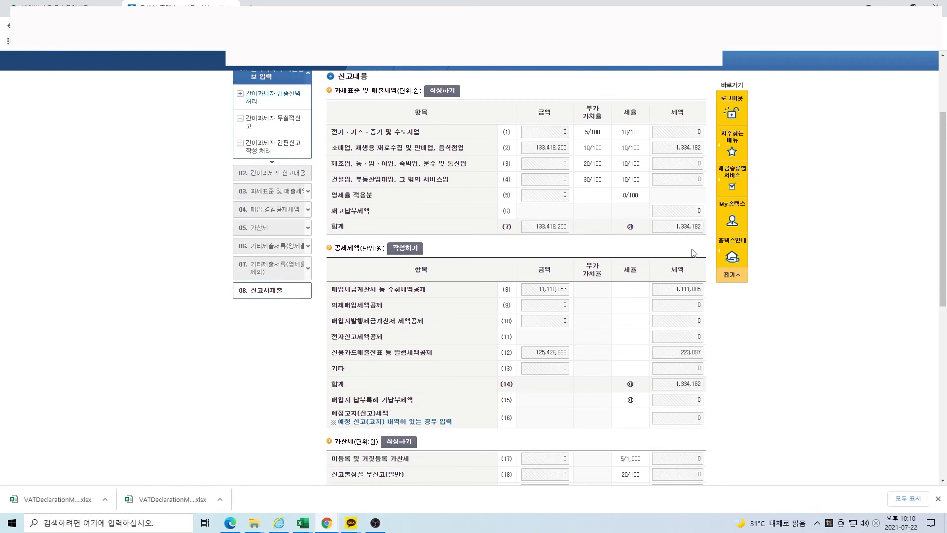
{"action": "scroll", "coordinate": [694, 246], "scroll_direction": "down", "scroll_amount": 1}
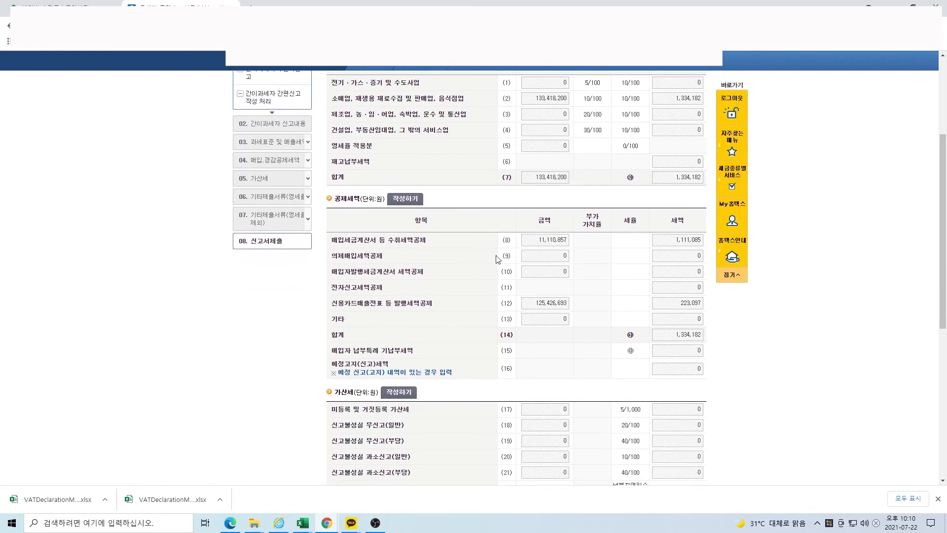
{"action": "scroll", "coordinate": [475, 224], "scroll_direction": "down", "scroll_amount": 1}
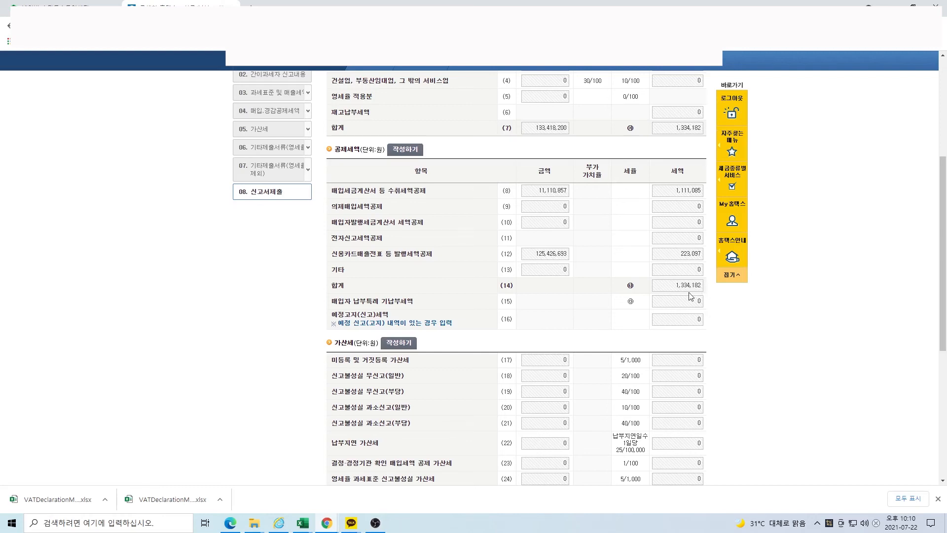
{"action": "scroll", "coordinate": [690, 296], "scroll_direction": "down", "scroll_amount": 5}
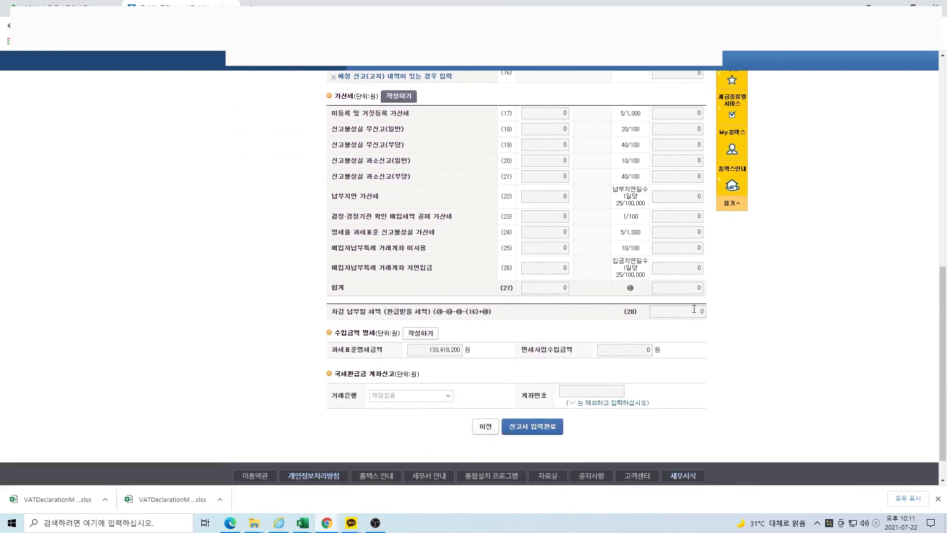
{"action": "scroll", "coordinate": [694, 309], "scroll_direction": "down", "scroll_amount": 1}
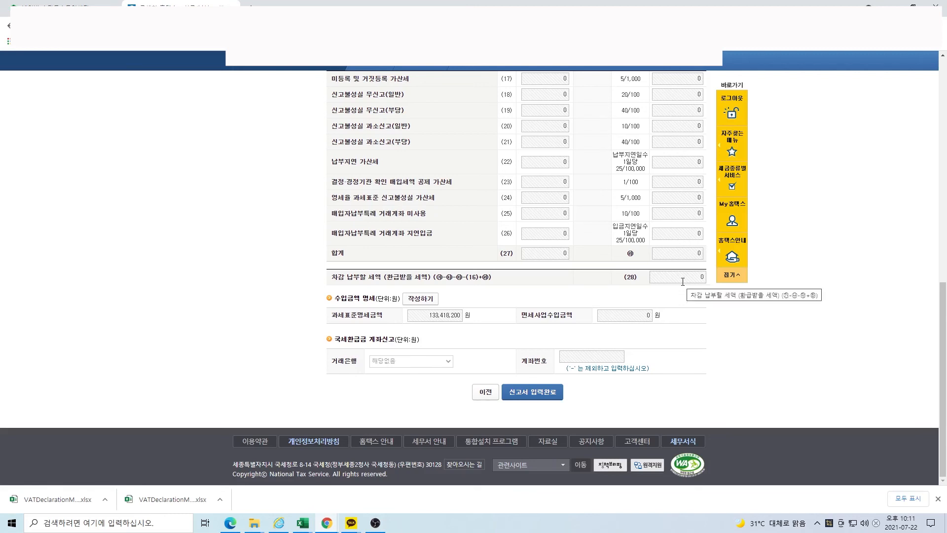
Complete the return entry (신고서 입력완료) and proceed to the 신고내용요약 summary
{"action": "left_click", "coordinate": [551, 397]}
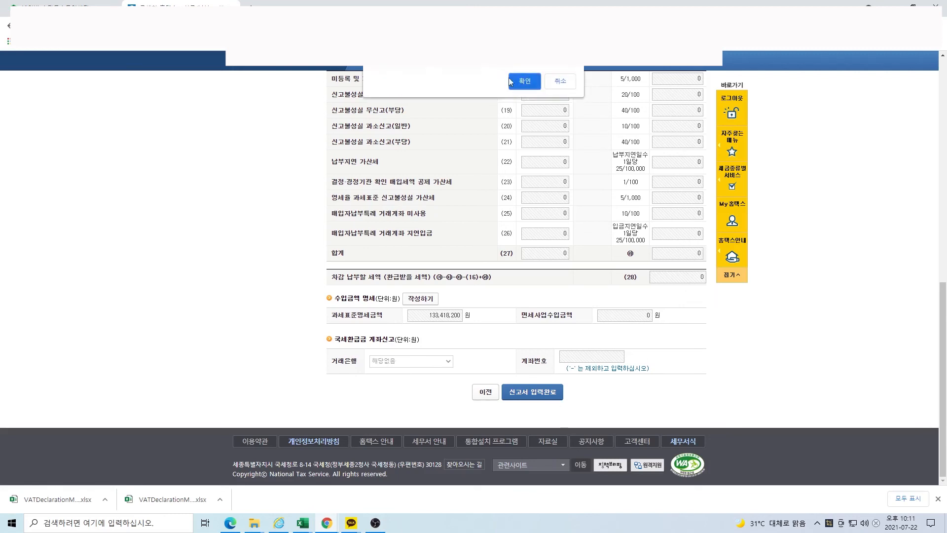
{"action": "left_click", "coordinate": [520, 80]}
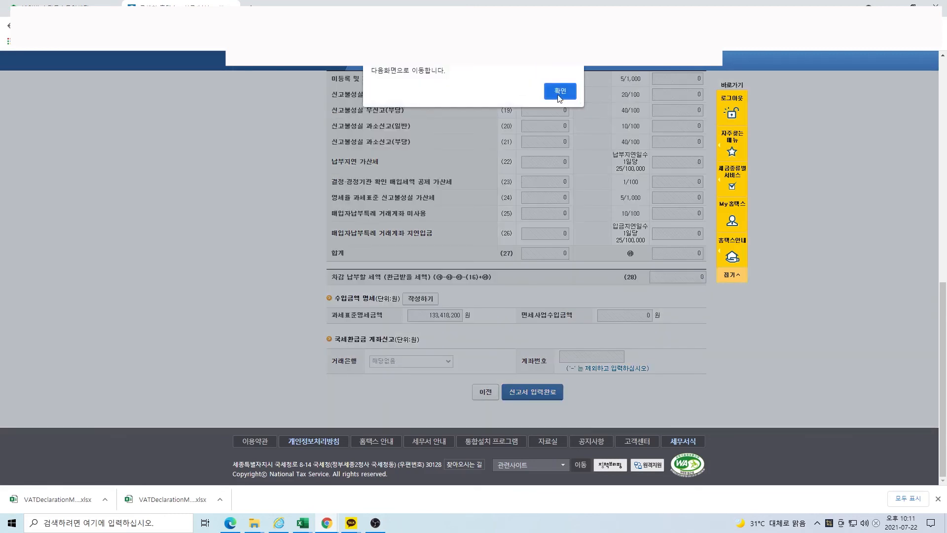
{"action": "left_click", "coordinate": [558, 96]}
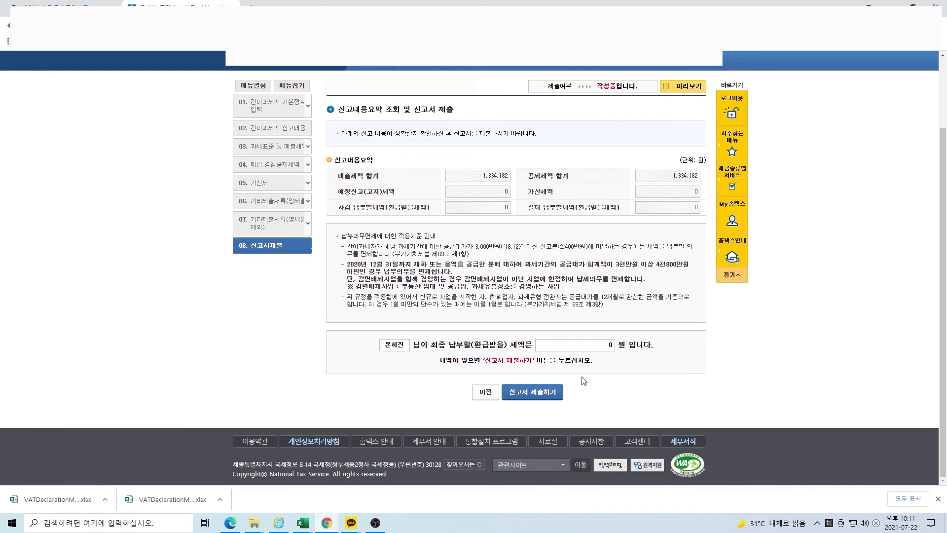
Submit the VAT return from the 신고내용요약 summary and dismiss the notice over the receipt
{"action": "left_click", "coordinate": [537, 398]}
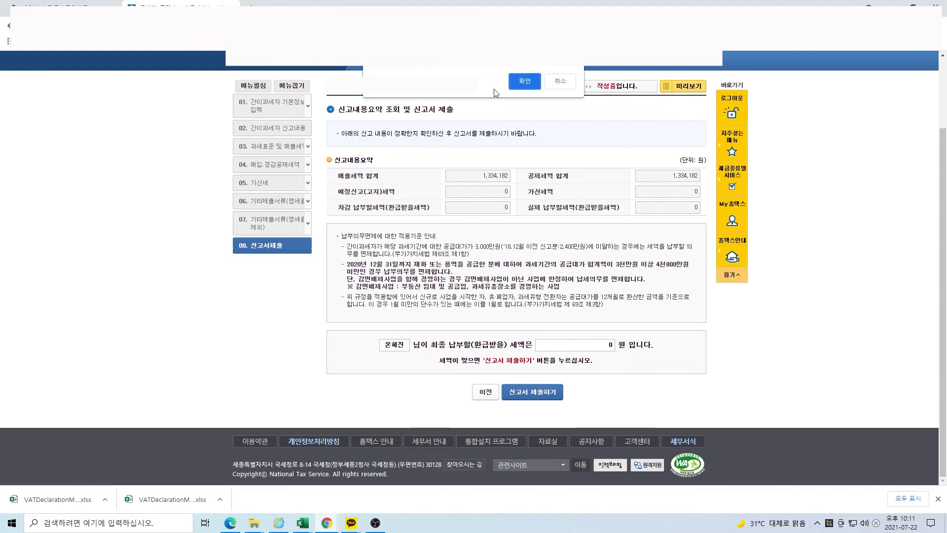
{"action": "left_click", "coordinate": [527, 81]}
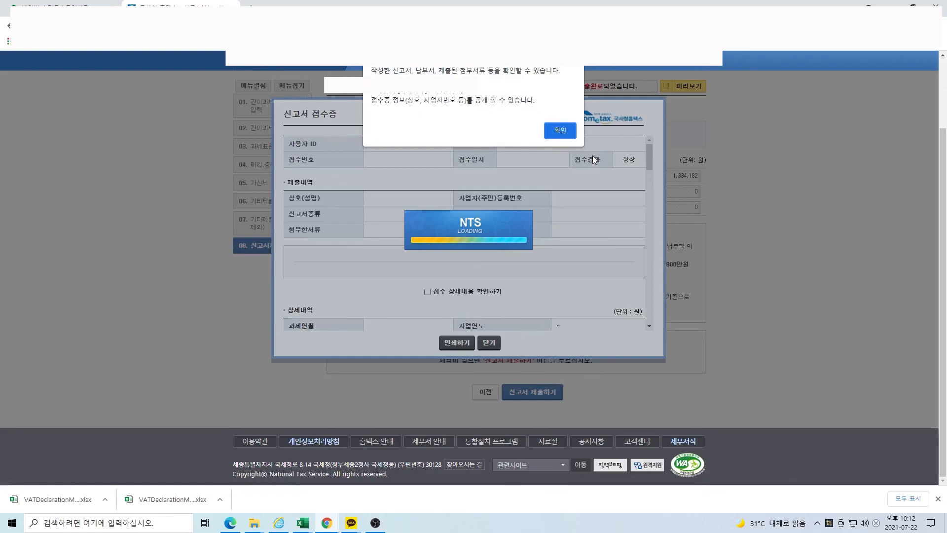
{"action": "left_click", "coordinate": [563, 130]}
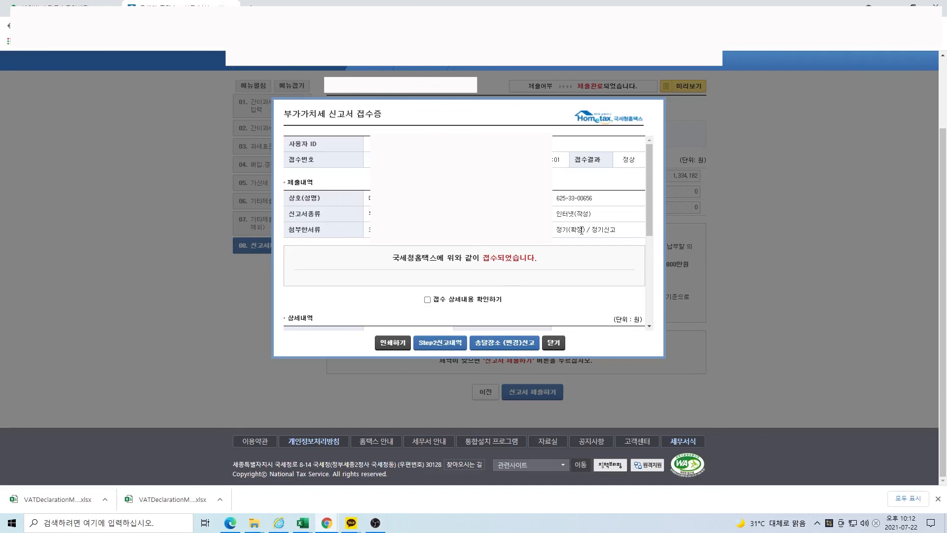
Mark the 부가가치세 신고서 접수증 as personally checked by the filer and close the receipt
{"action": "scroll", "coordinate": [582, 230], "scroll_direction": "down", "scroll_amount": 4}
{"action": "left_click", "coordinate": [482, 311]}
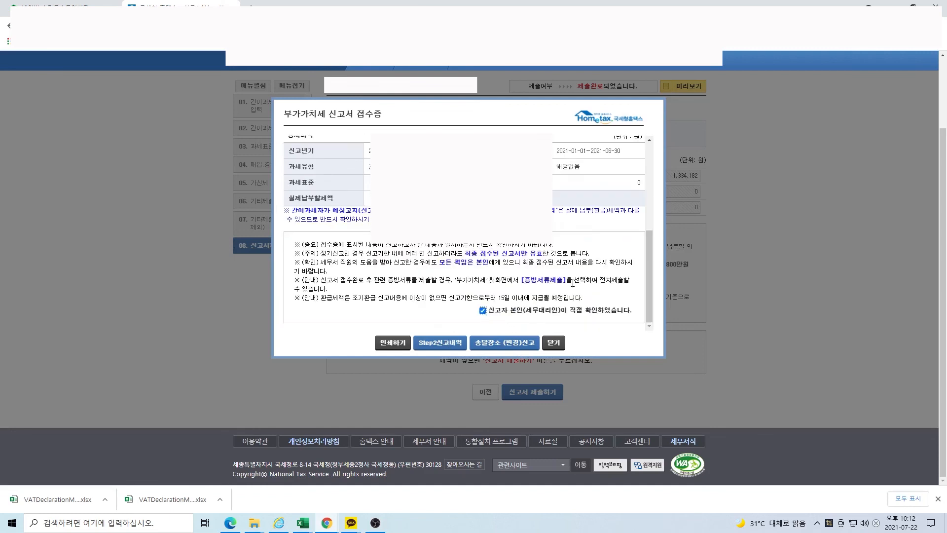
{"action": "left_click", "coordinate": [553, 342]}
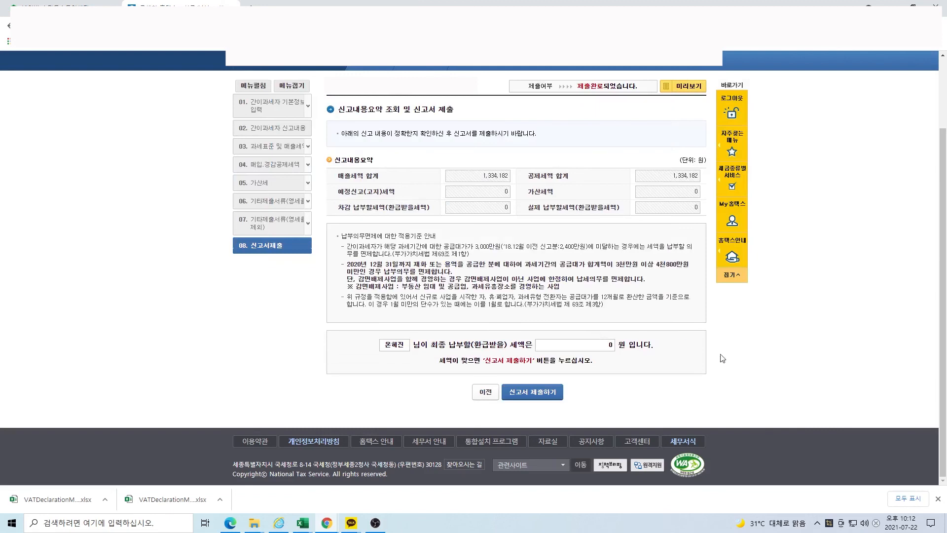
Look up the submitted return in Step 2. 신고내역 by entering the business registration number
{"action": "scroll", "coordinate": [709, 353], "scroll_direction": "up", "scroll_amount": 1}
{"action": "scroll", "coordinate": [708, 353], "scroll_direction": "up", "scroll_amount": 1}
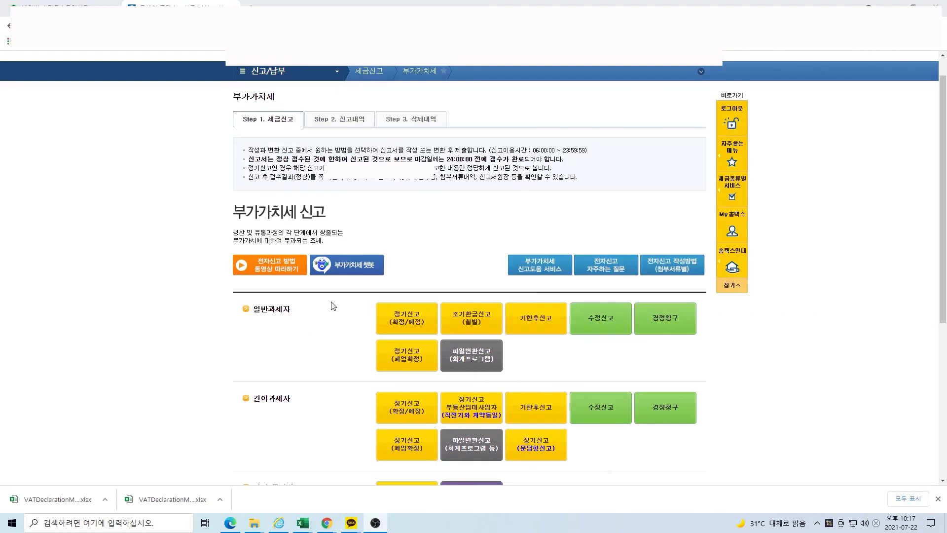
{"action": "scroll", "coordinate": [575, 202], "scroll_direction": "up", "scroll_amount": 1}
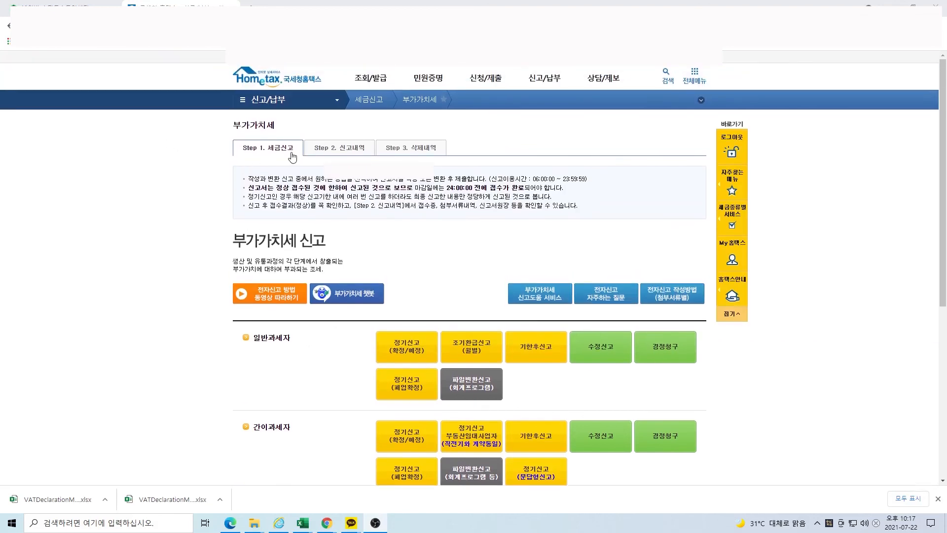
{"action": "left_click", "coordinate": [348, 153]}
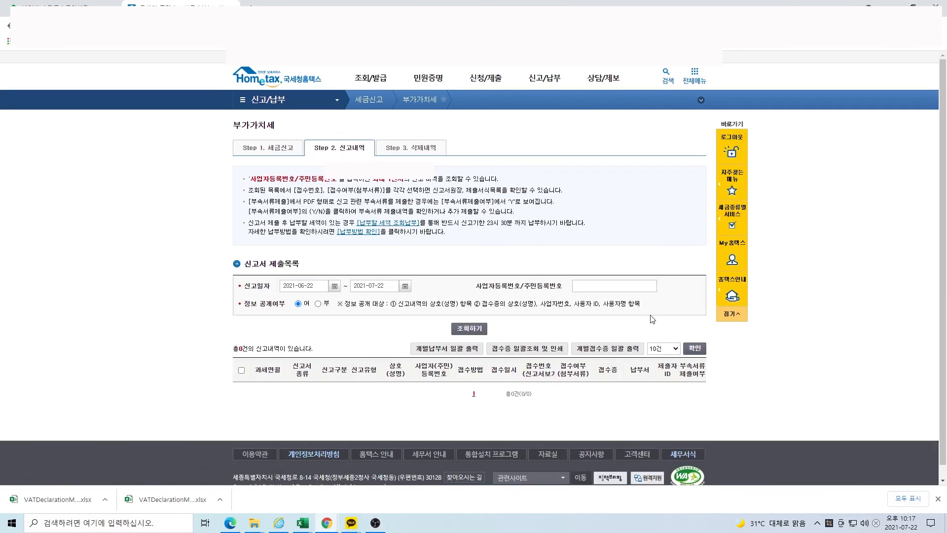
{"action": "left_click", "coordinate": [624, 284]}
{"action": "left_click", "coordinate": [484, 329]}
{"action": "left_click", "coordinate": [568, 83]}
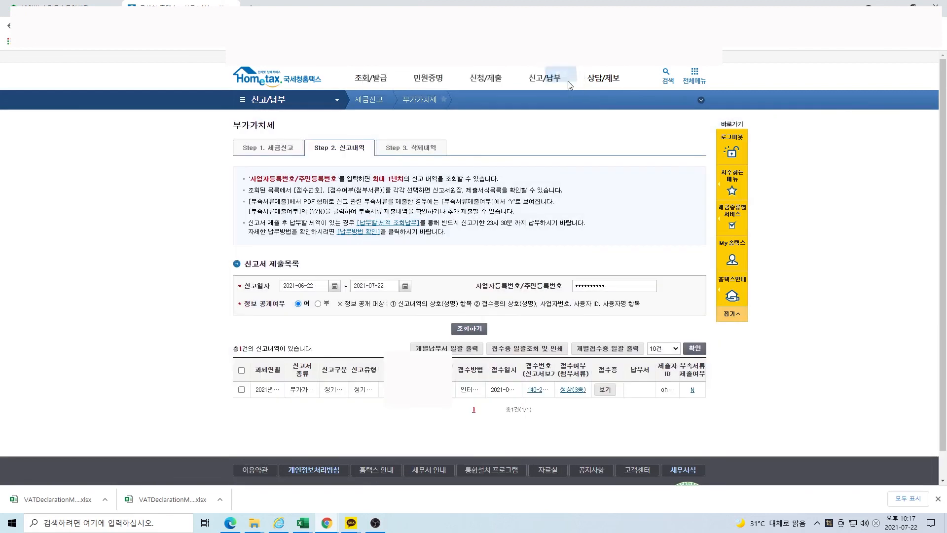
{"action": "scroll", "coordinate": [749, 276], "scroll_direction": "down", "scroll_amount": 1}
{"action": "scroll", "coordinate": [747, 458], "scroll_direction": "up", "scroll_amount": 1}
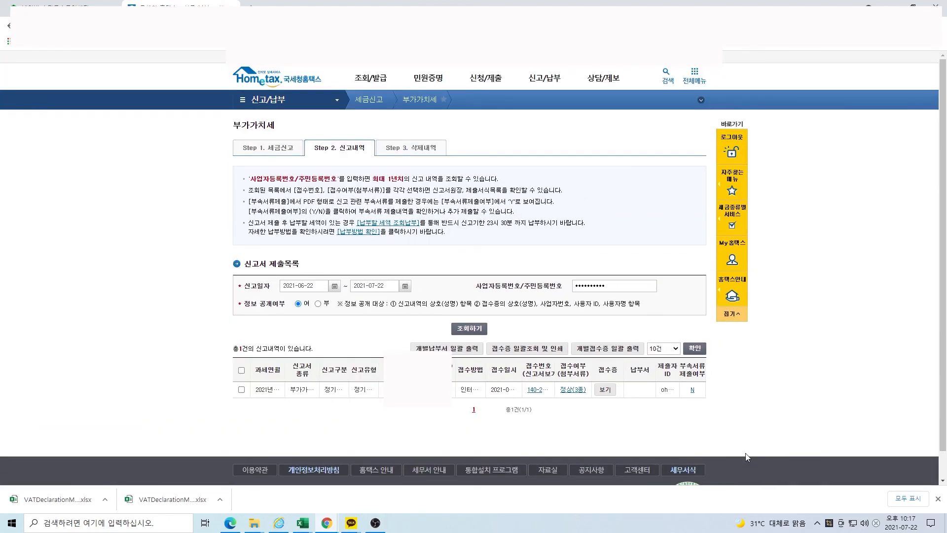